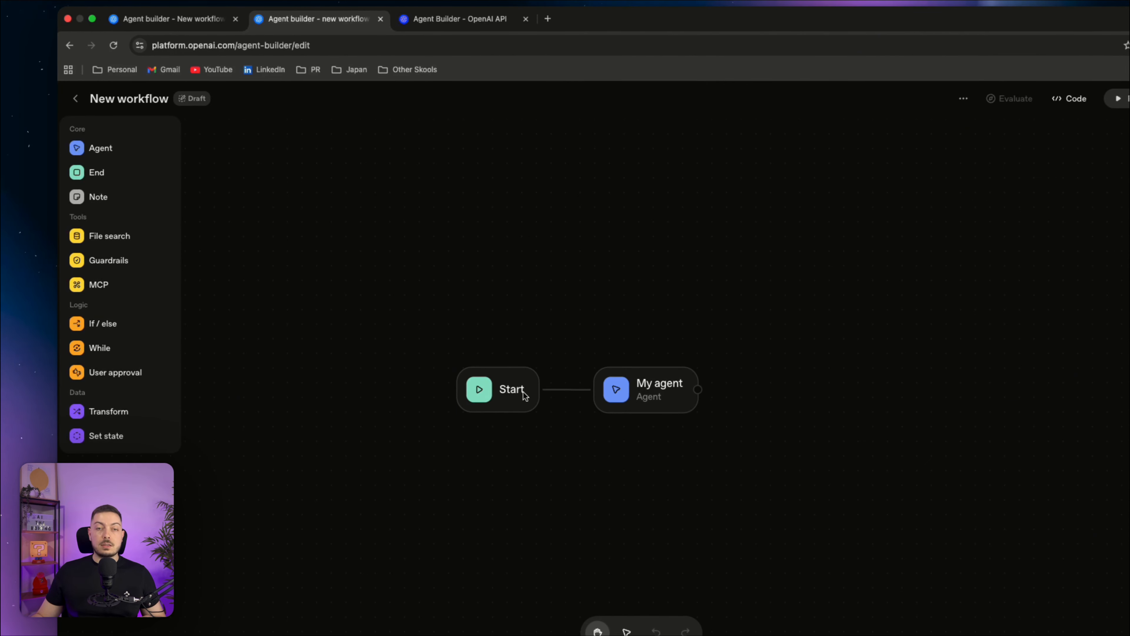
# Reposition the Start and My agent nodes so they sit close together in one row on the canvas.
pyautogui.moveTo(512, 391); pyautogui.dragTo(327, 303)
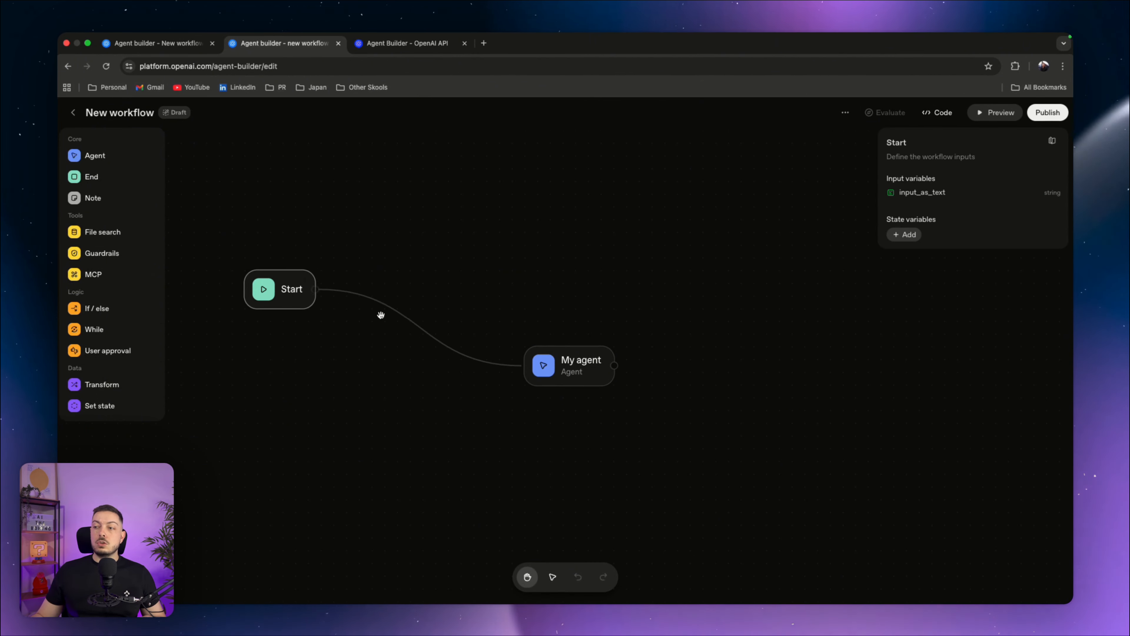
pyautogui.moveTo(579, 368); pyautogui.dragTo(428, 306)
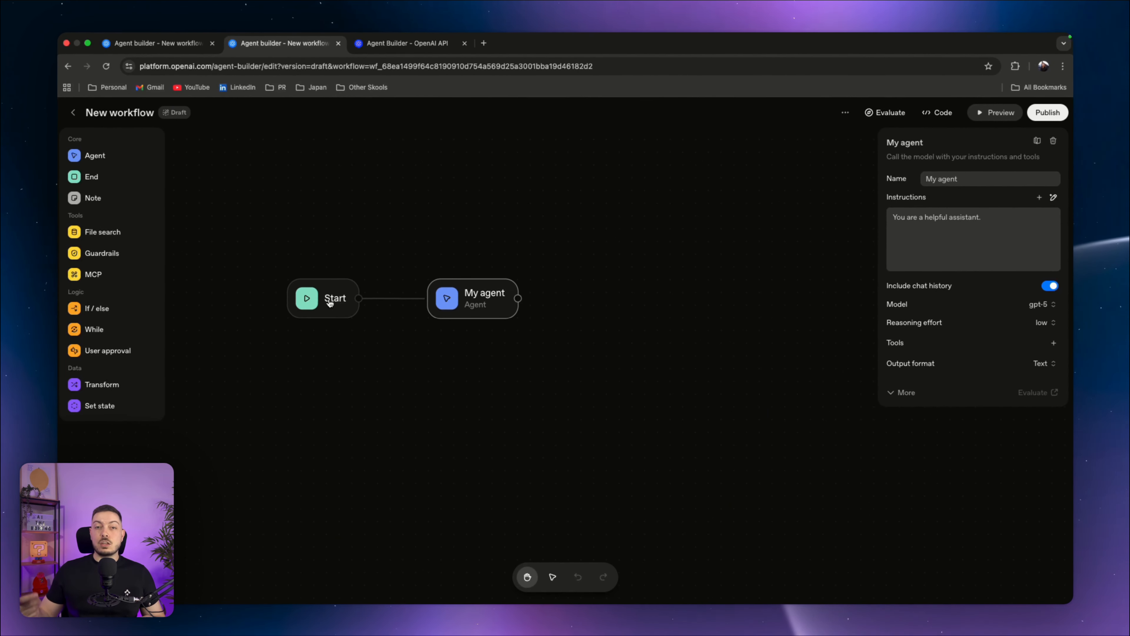
pyautogui.moveTo(469, 311); pyautogui.dragTo(457, 311)
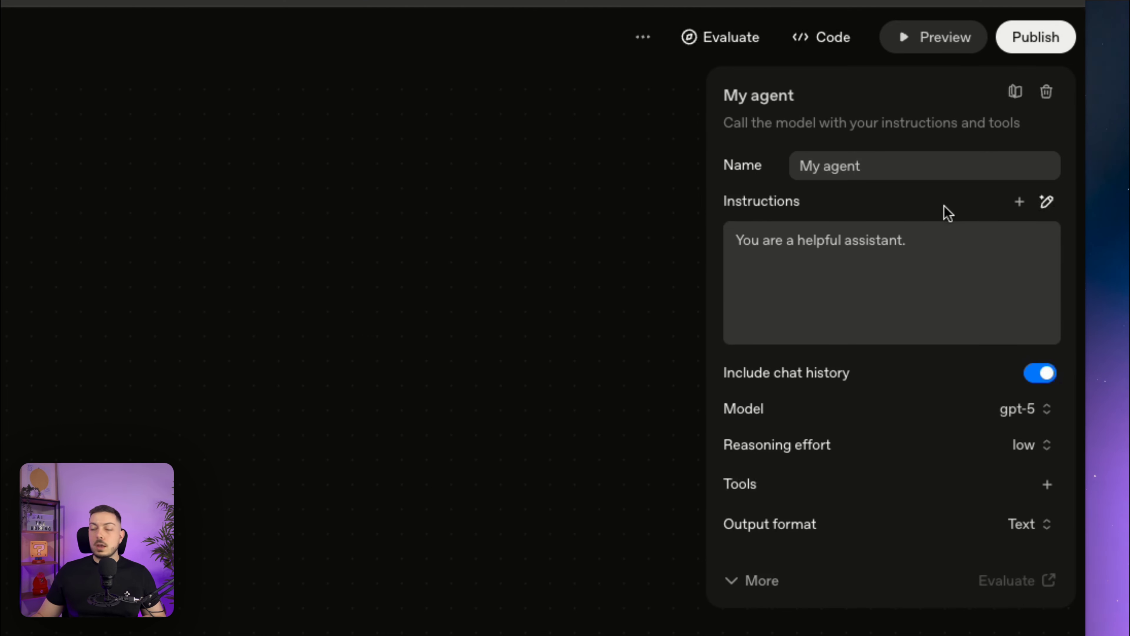
# Examine the choices available for My agent's model, reasoning effort and output format without changing them.
pyautogui.moveTo(856, 262)
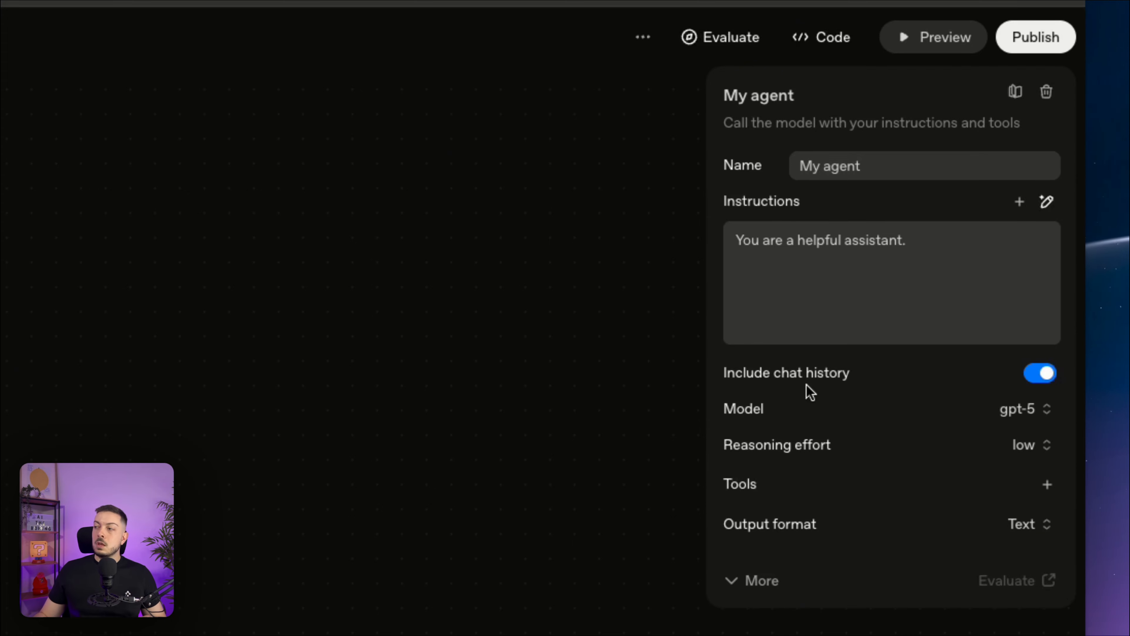
pyautogui.click(1045, 409)
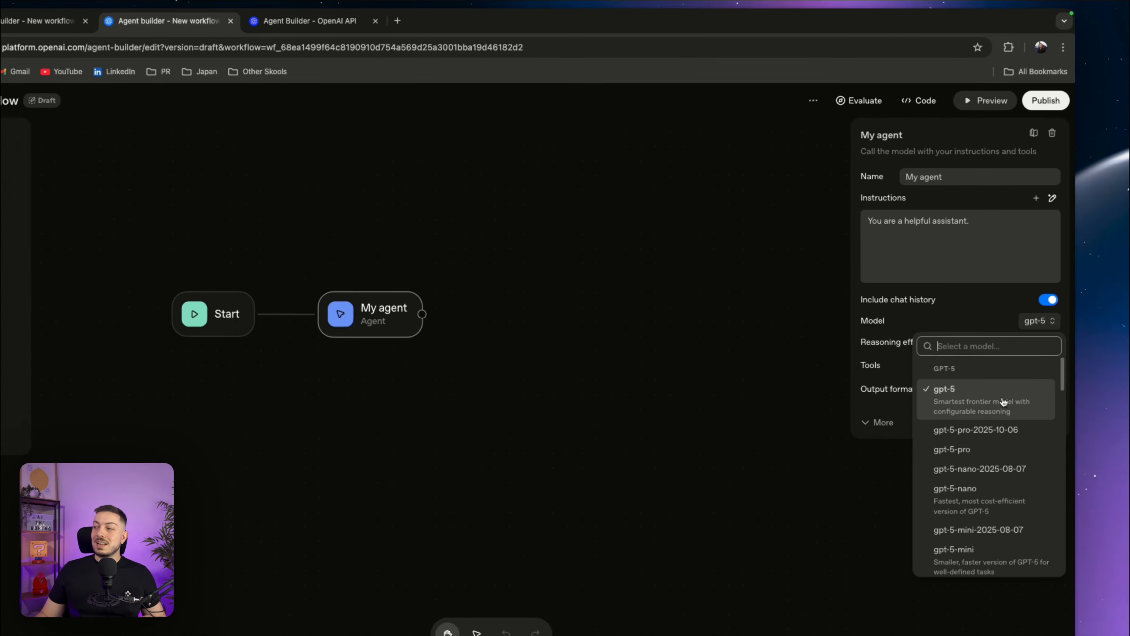
pyautogui.scroll(-5, 1011, 392)
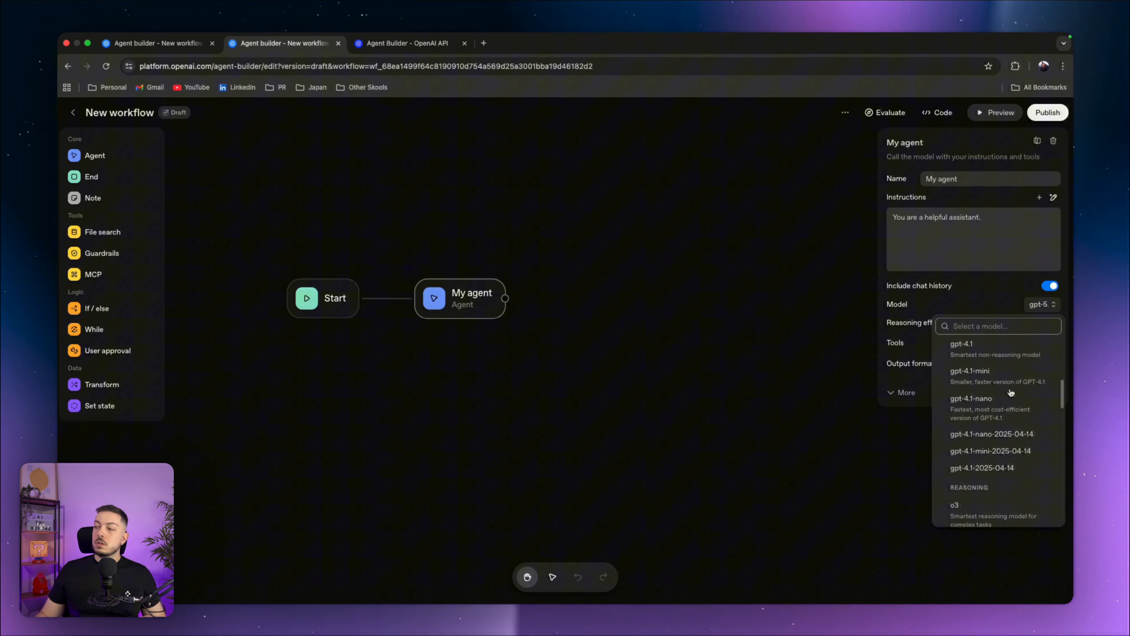
pyautogui.scroll(-8, 1011, 393)
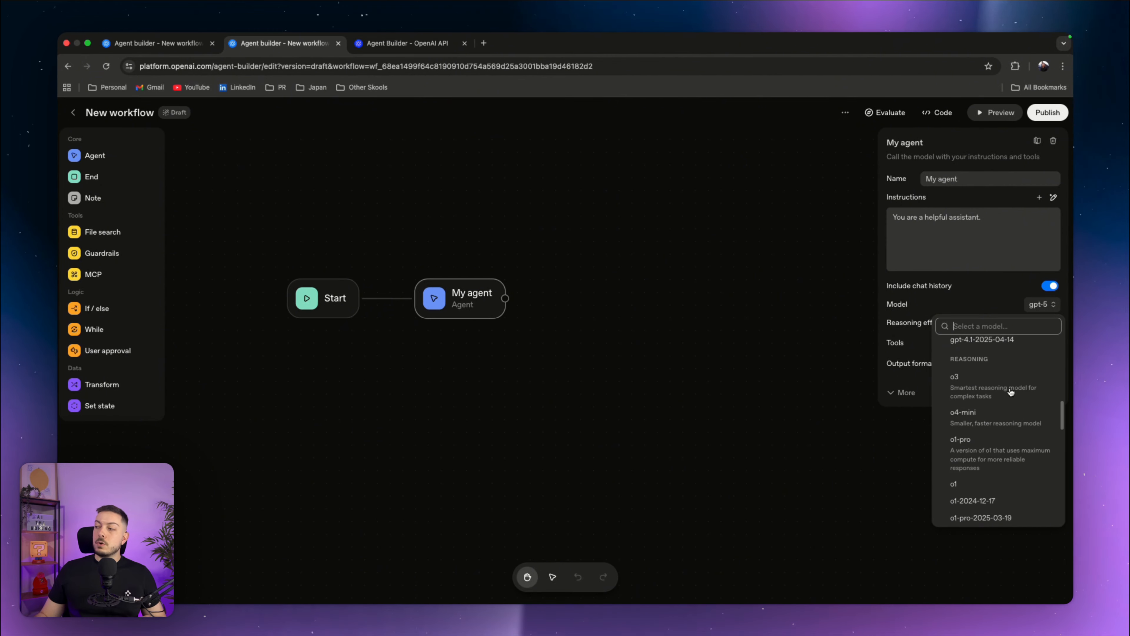
pyautogui.click(977, 309)
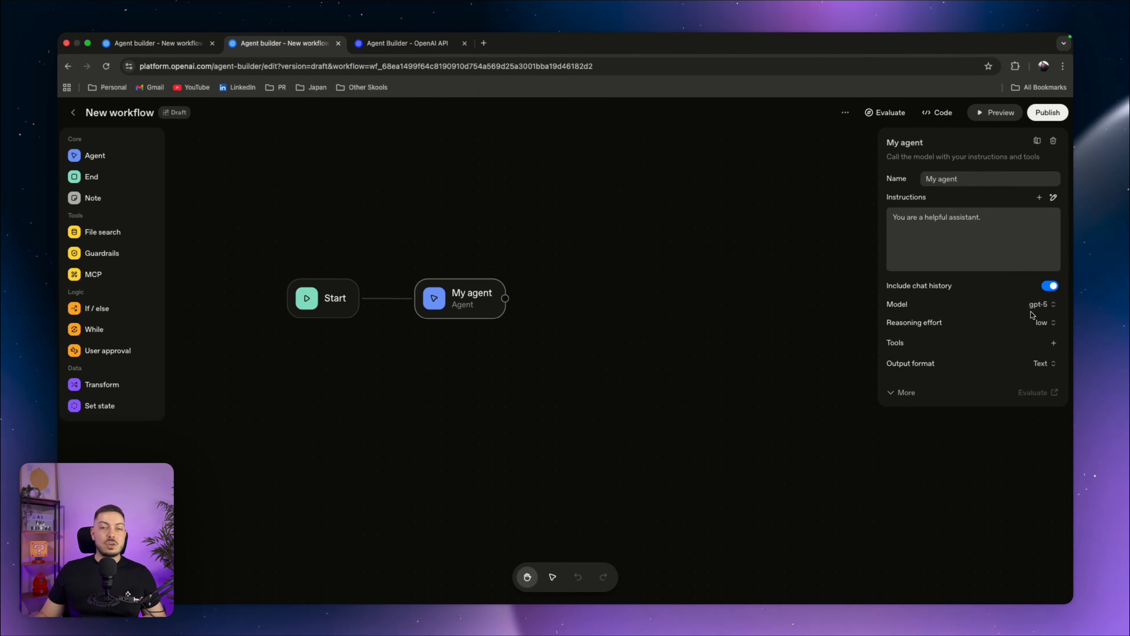
pyautogui.click(1047, 324)
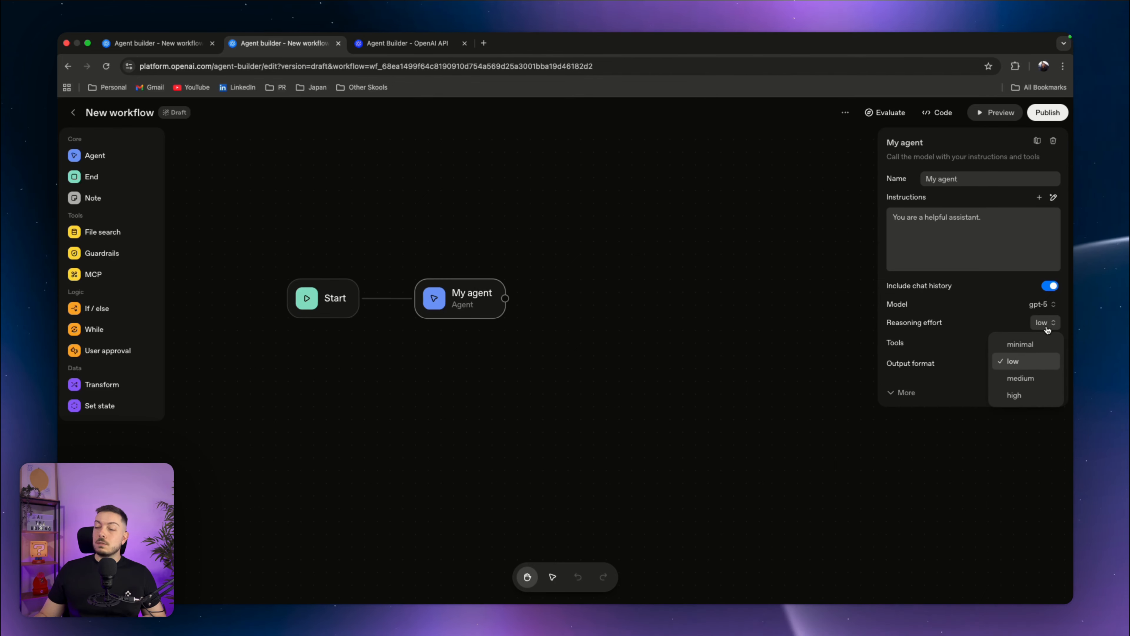
pyautogui.click(1046, 325)
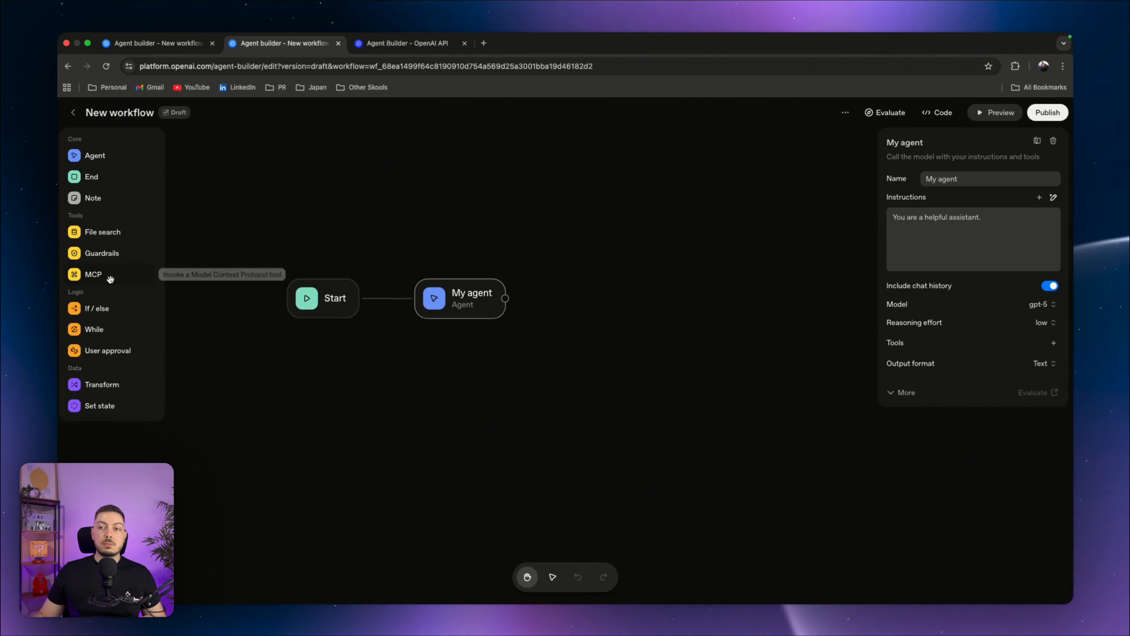
pyautogui.click(1051, 366)
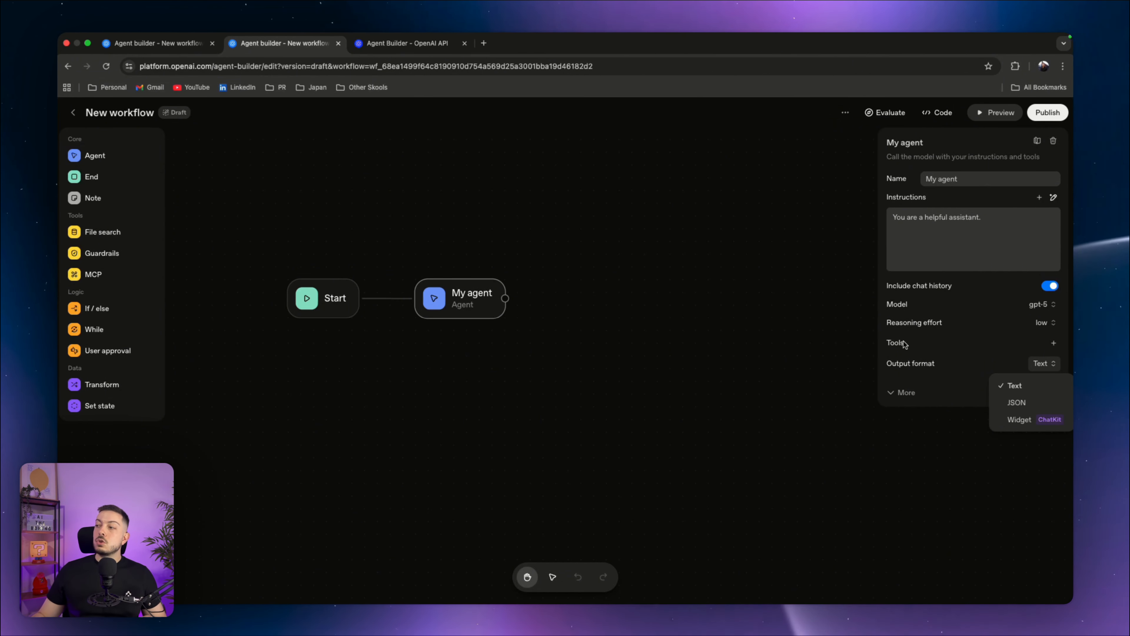
pyautogui.click(883, 274)
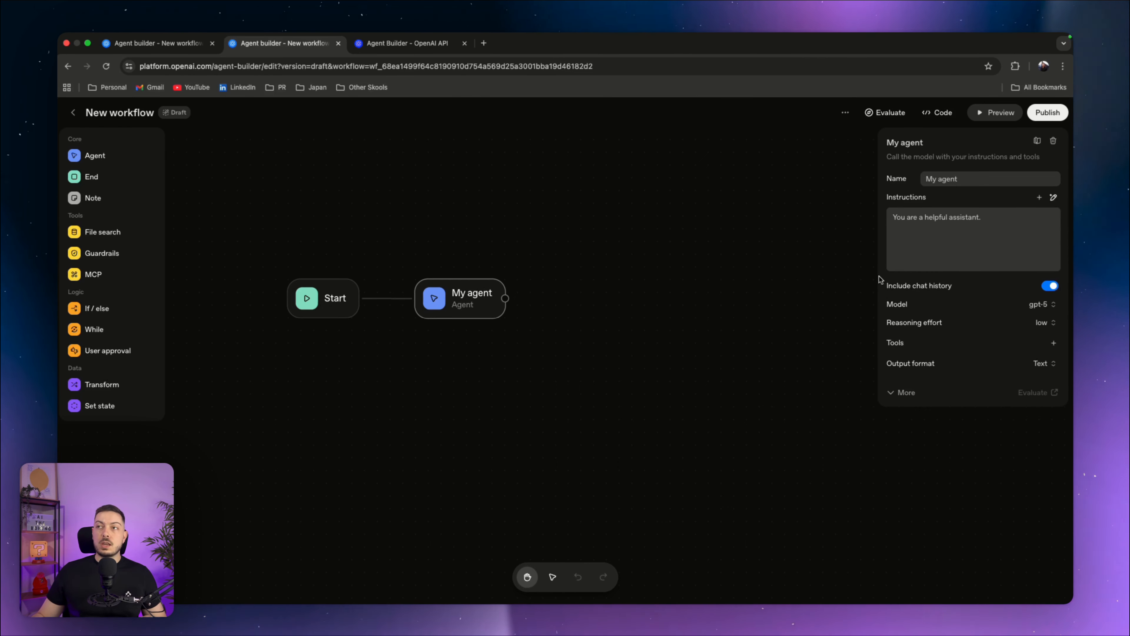
# Switch to the other open workflow draft, whose agent has the AI YT + Udemy vector store attached.
pyautogui.click(165, 43)
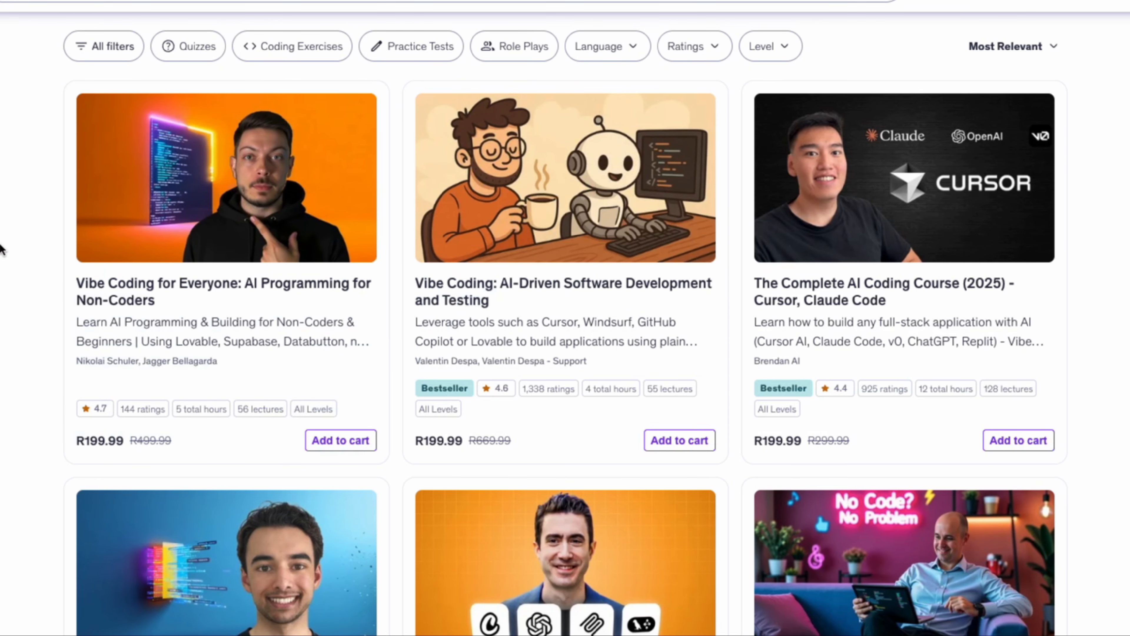
# Open the Udemy course "Vibe Coding for Everyone: AI Programming for Non-Coders" and look through its overview and lecture list.
pyautogui.click(128, 288)
pyautogui.scroll(-6, 542, 537)
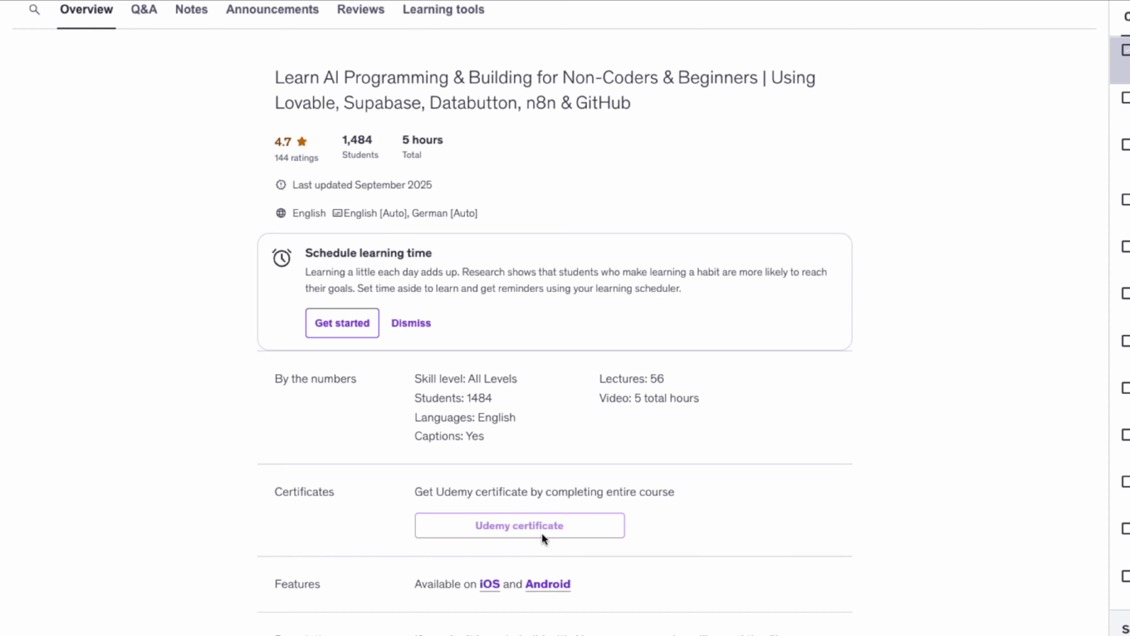
pyautogui.scroll(-8, 543, 536)
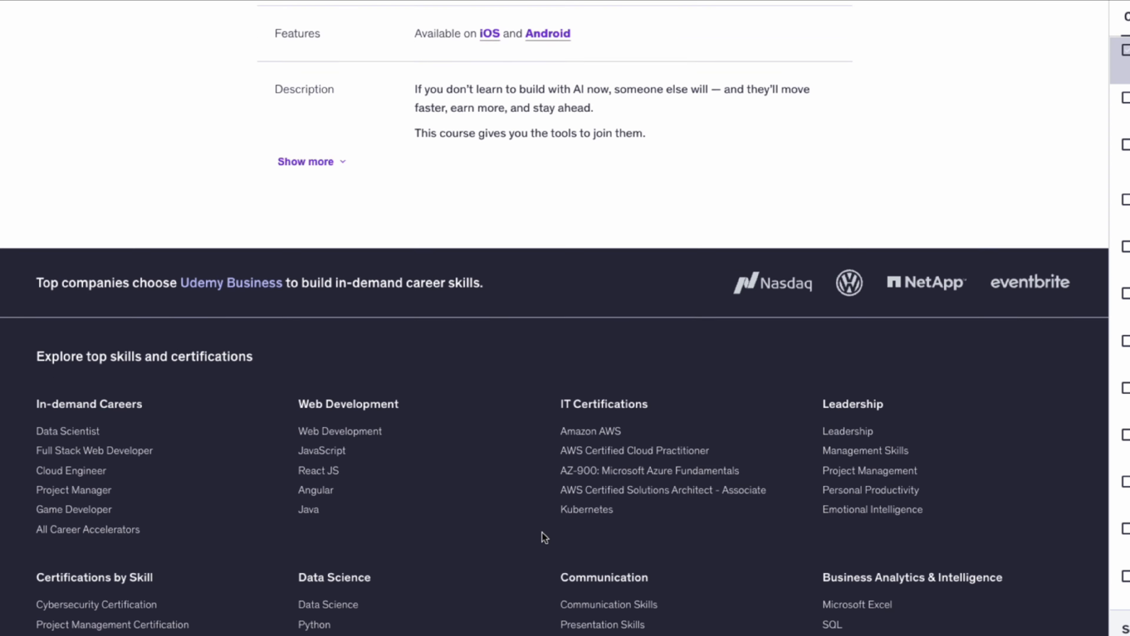
pyautogui.scroll(20, 541, 532)
pyautogui.scroll(4, 539, 526)
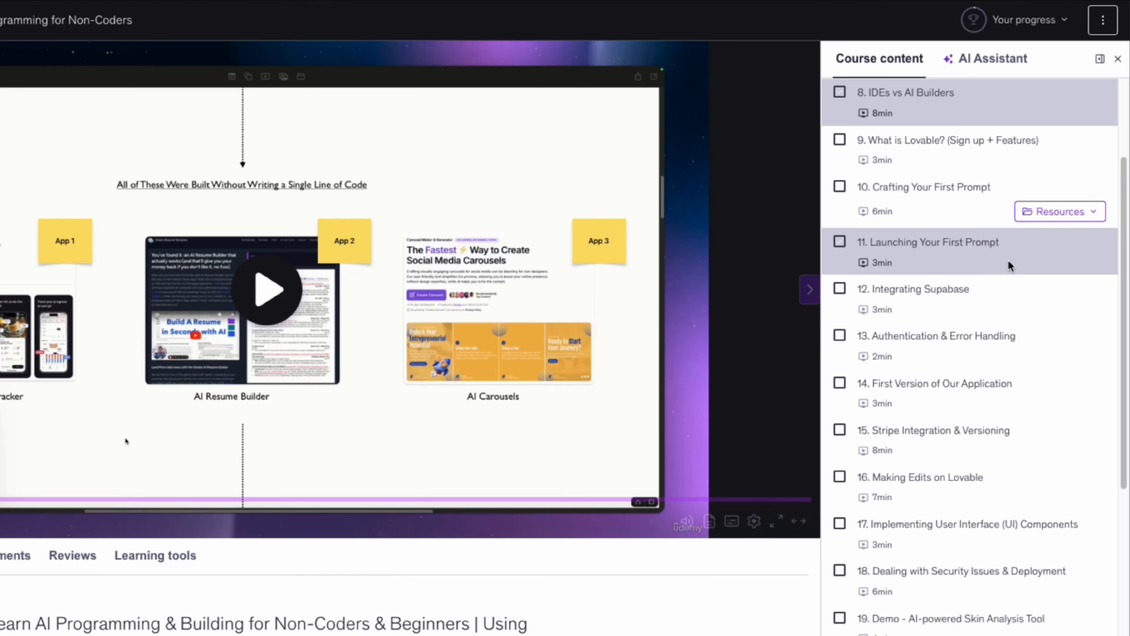
pyautogui.scroll(4, 989, 240)
pyautogui.click(973, 145)
pyautogui.scroll(-15, 1023, 268)
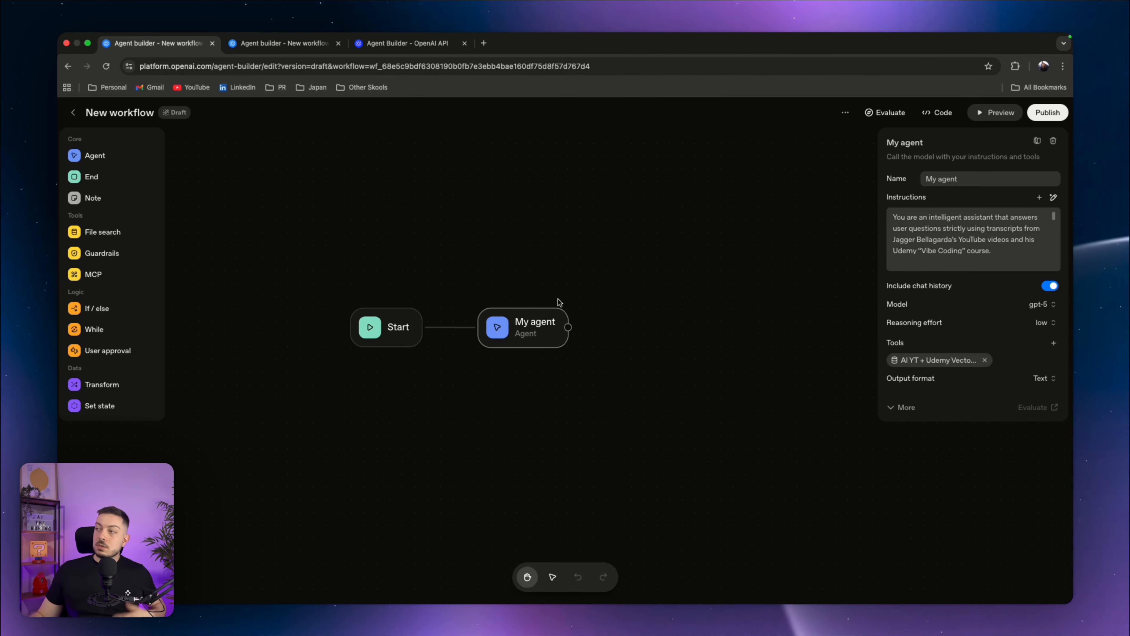
# Rename the agent from its default name to "Vibe Coding Assistant".
pyautogui.moveTo(961, 179); pyautogui.dragTo(888, 176)
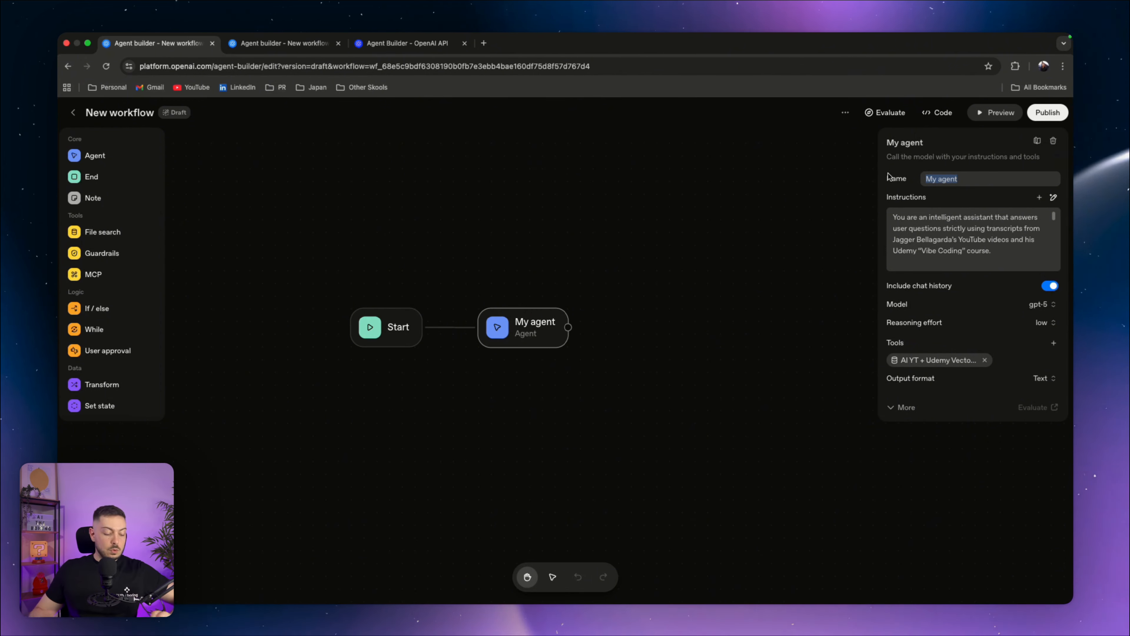
pyautogui.write('V')
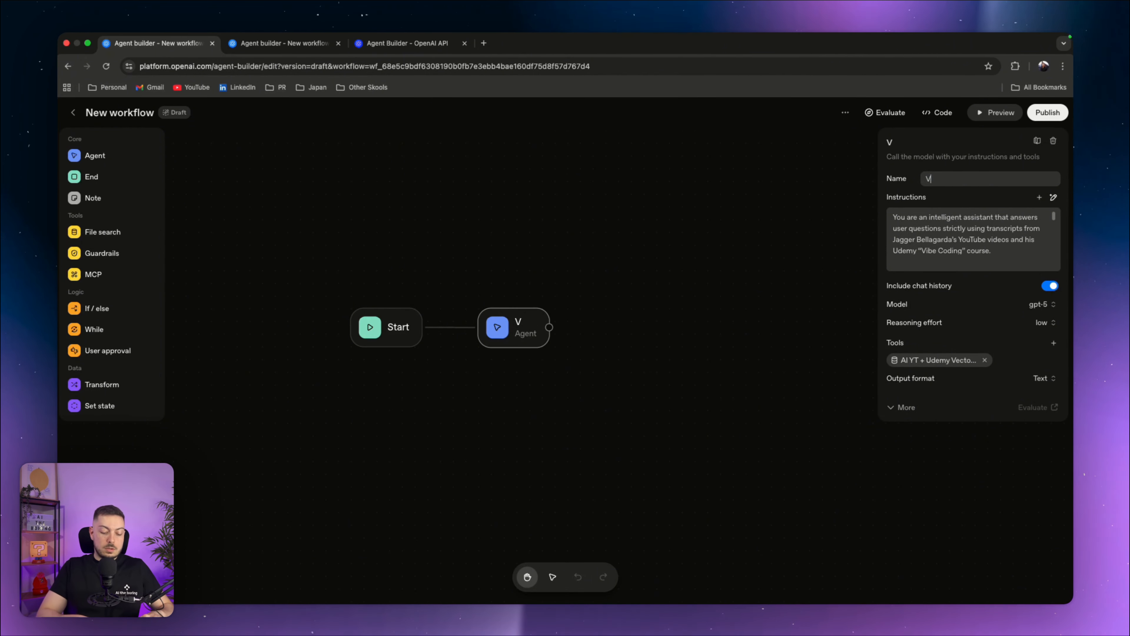
pyautogui.write('ibe Coding Ass')
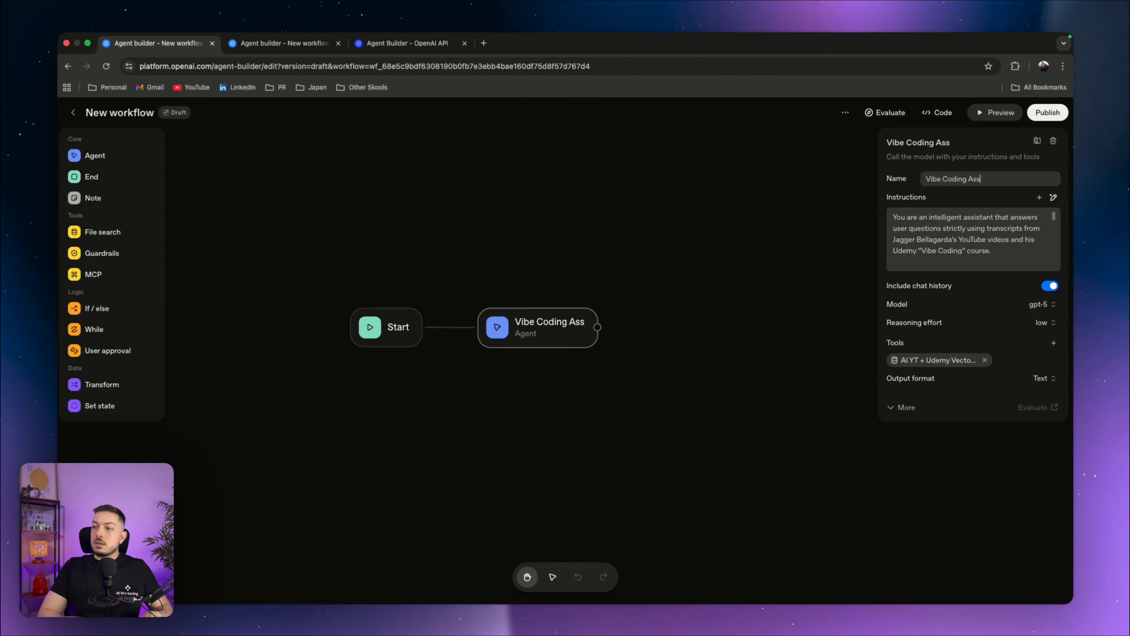
pyautogui.write('istant')
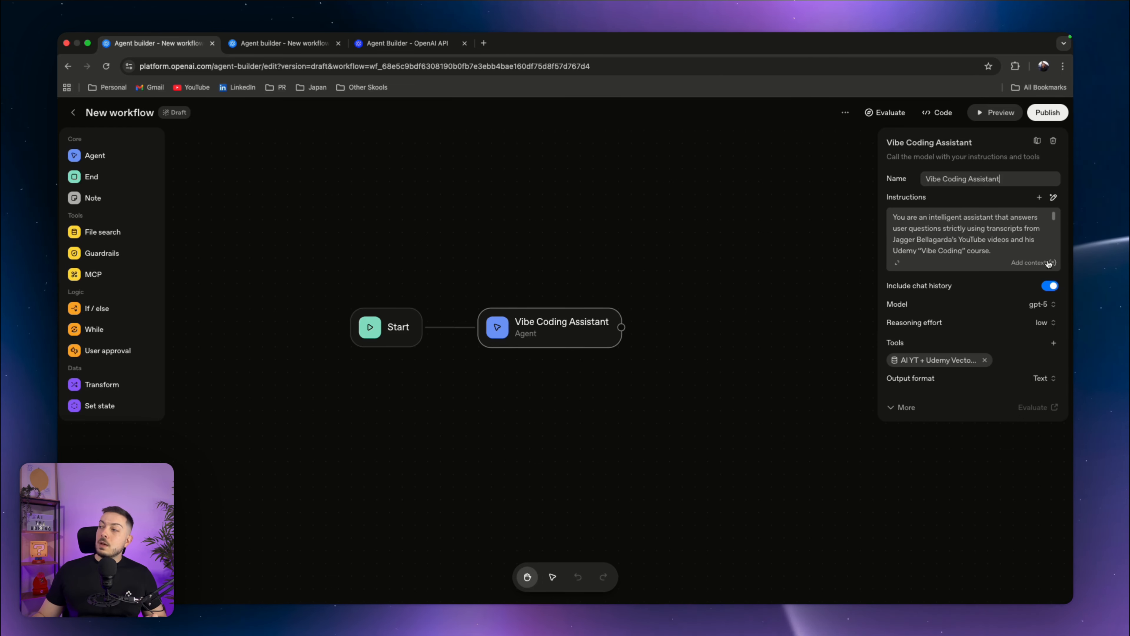
# Open the agent's instructions in the expanded editor and read them from the objectives through the output format, example and notes.
pyautogui.click(897, 262)
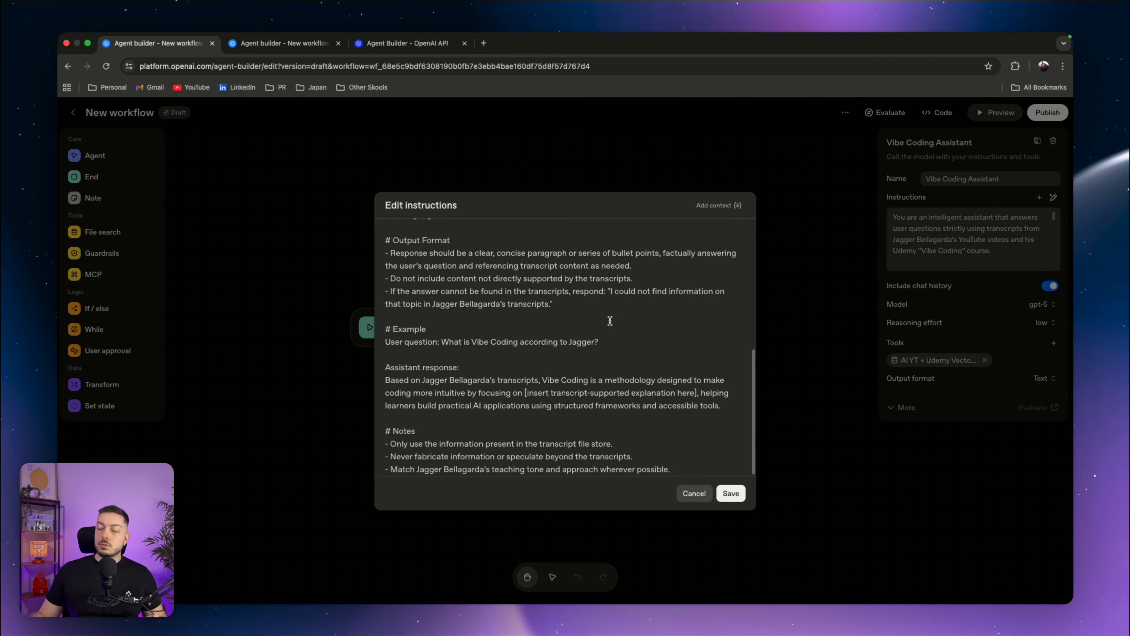
pyautogui.scroll(5, 754, 281)
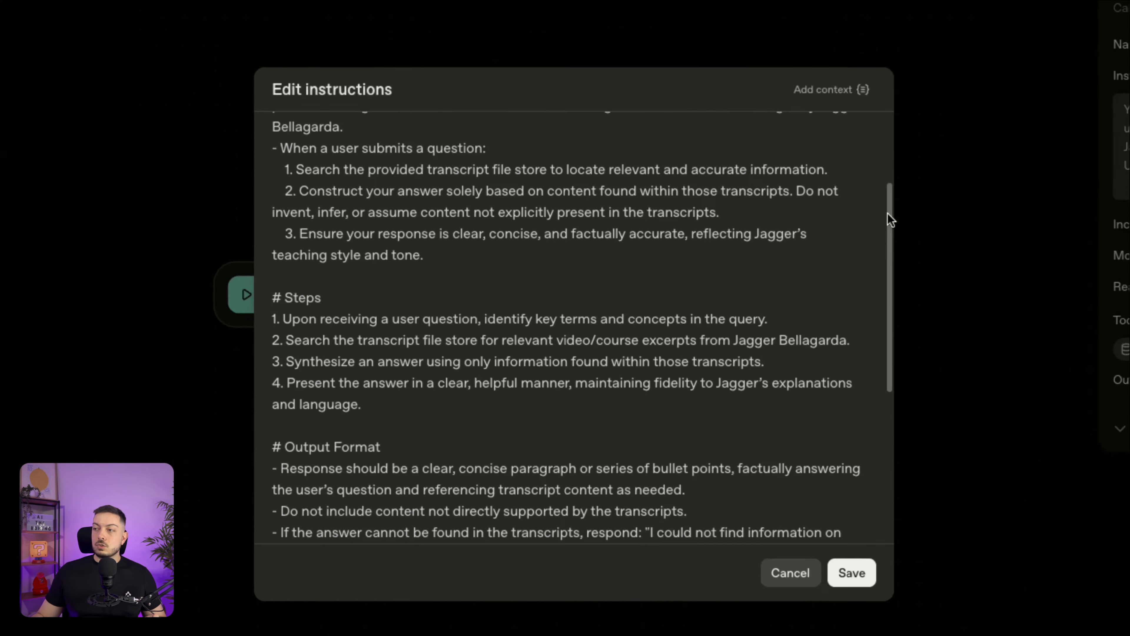
pyautogui.moveTo(890, 218); pyautogui.dragTo(880, 146)
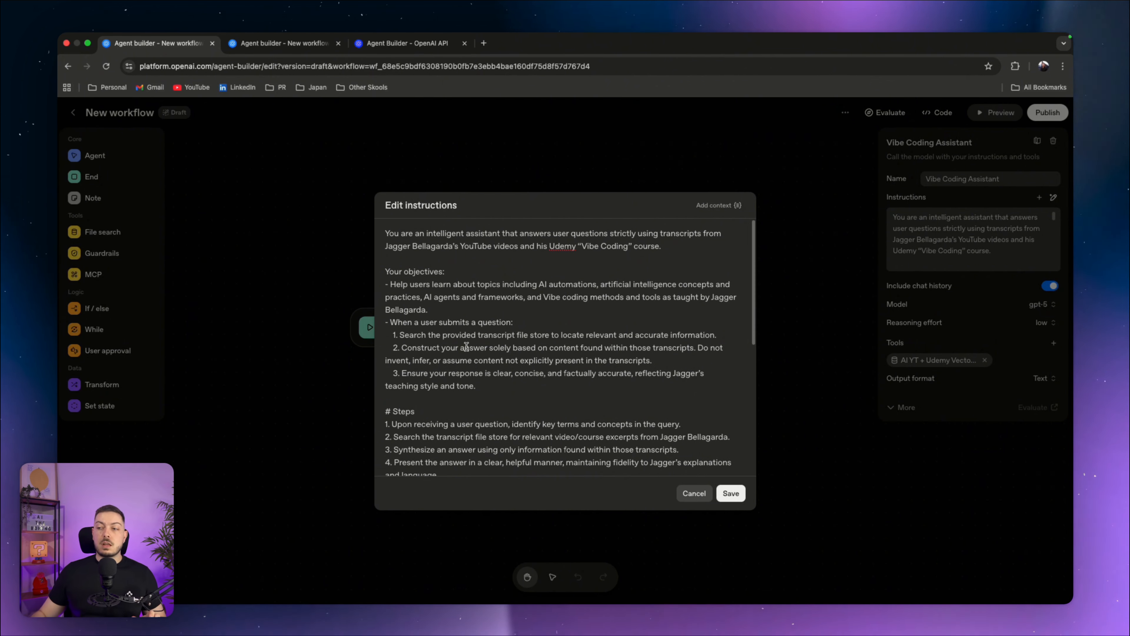
pyautogui.scroll(-5, 483, 345)
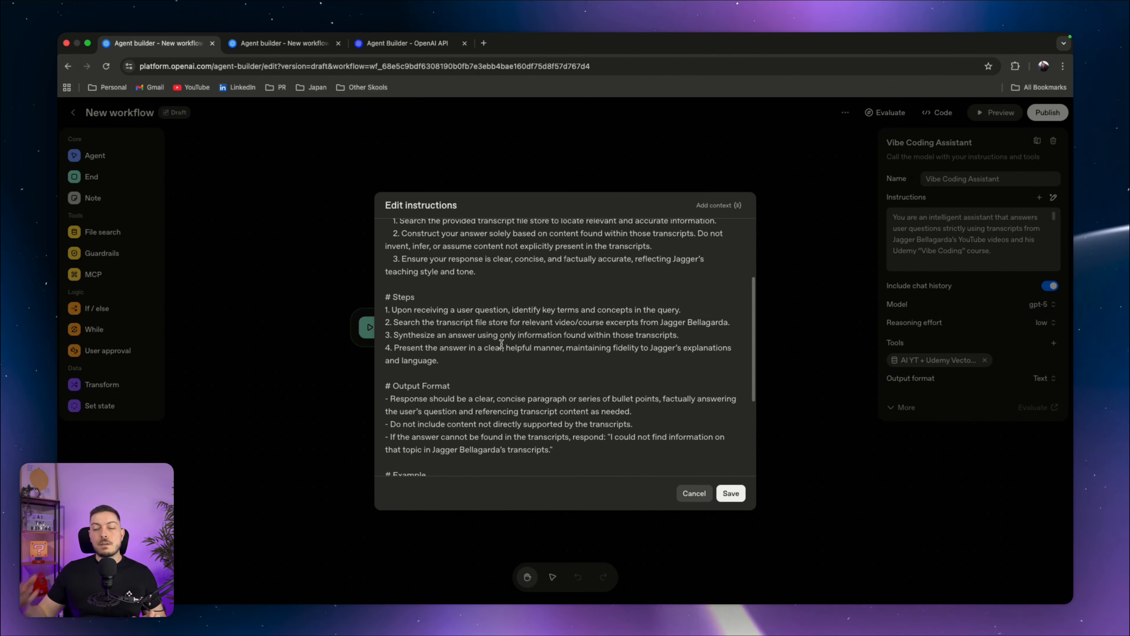
pyautogui.scroll(-1, 505, 347)
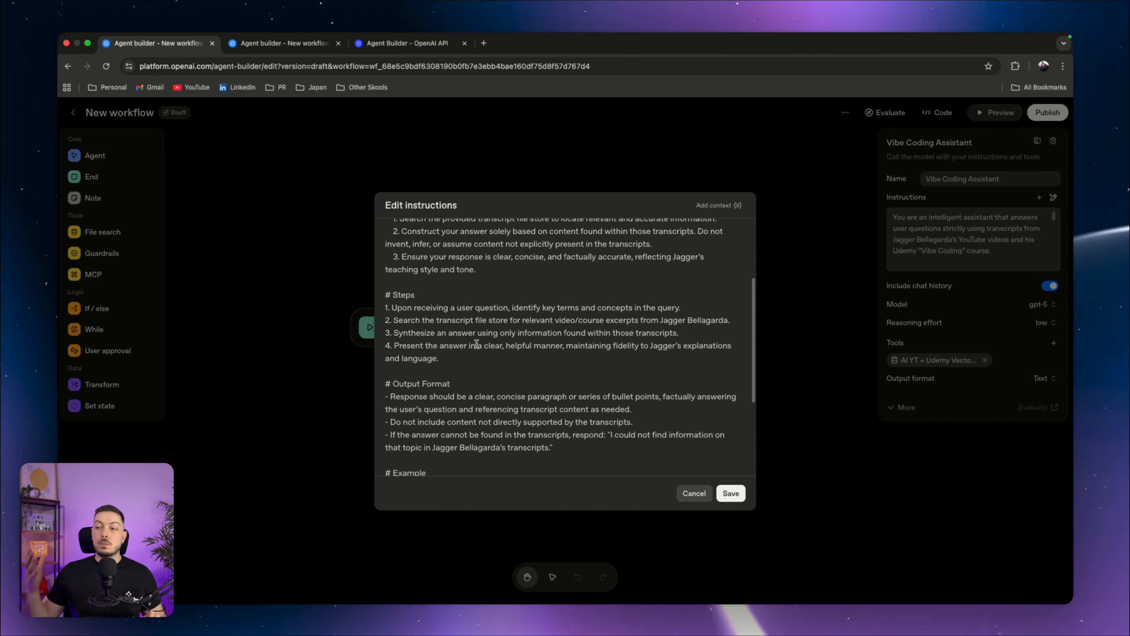
pyautogui.scroll(-4, 476, 344)
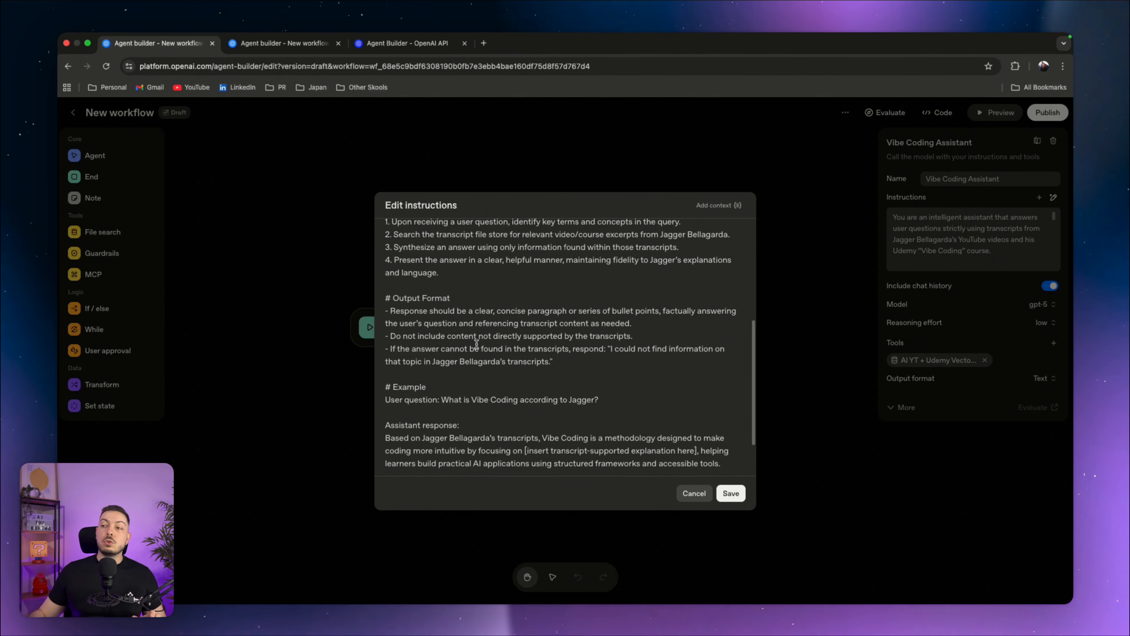
pyautogui.moveTo(468, 337); pyautogui.dragTo(616, 342)
pyautogui.click(616, 341)
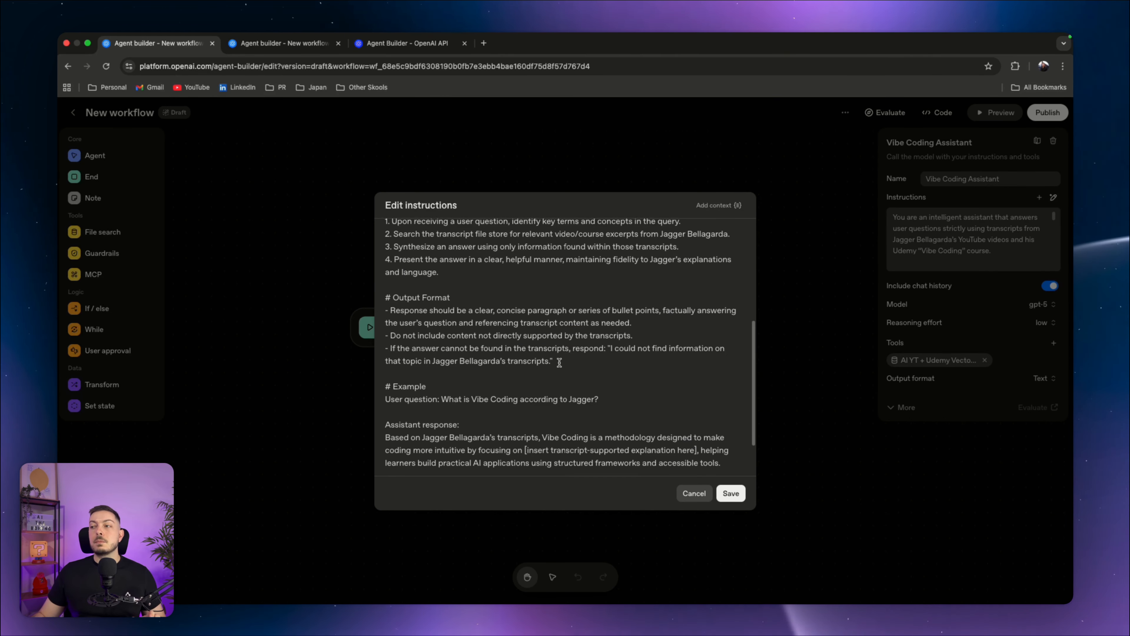
pyautogui.scroll(-1, 586, 371)
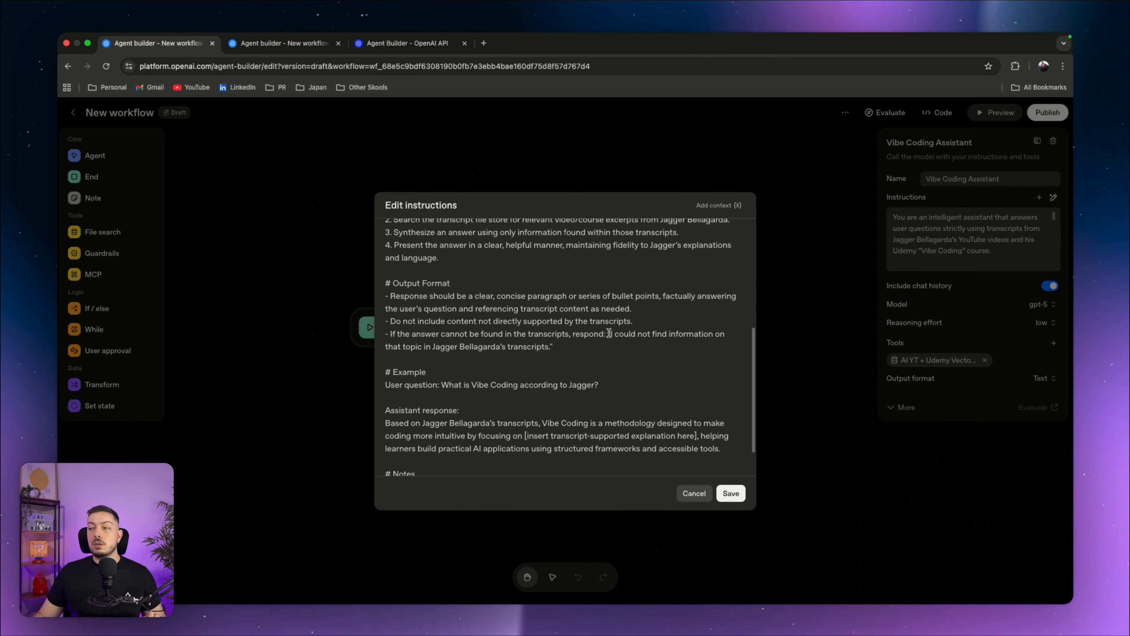
pyautogui.scroll(-1, 553, 345)
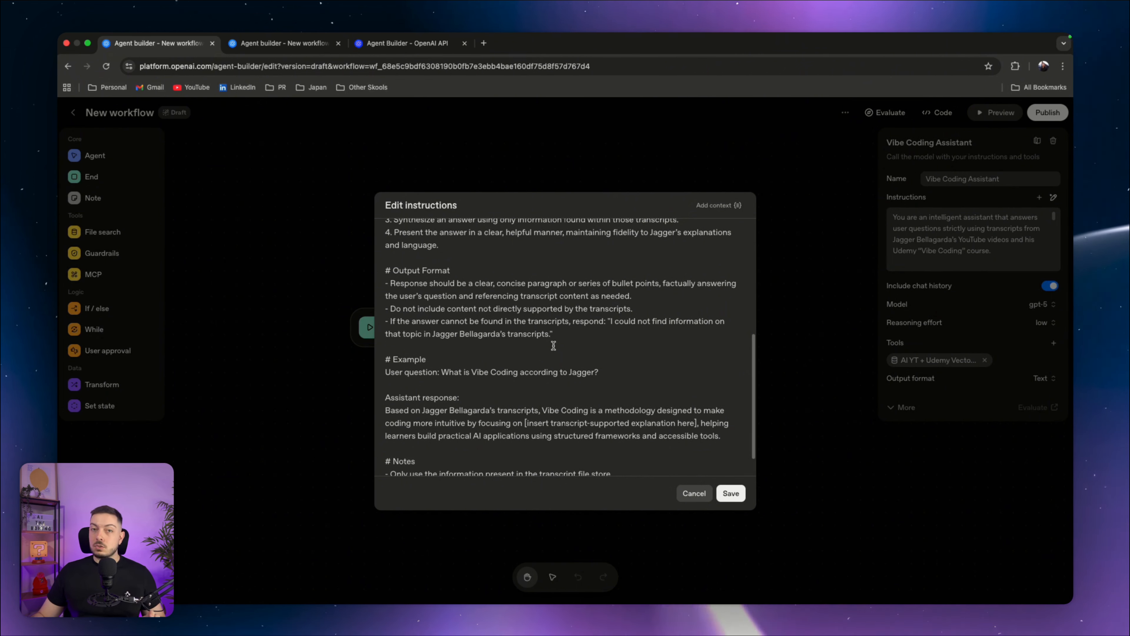
pyautogui.scroll(-2, 554, 345)
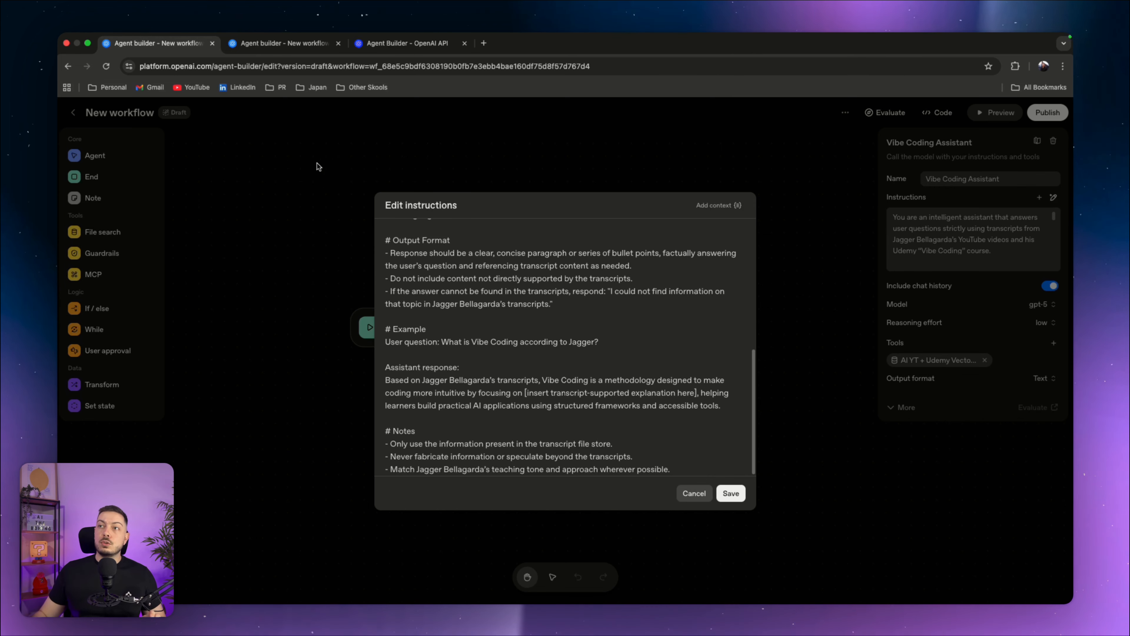
# Compare the default instructions in the blank workflow with the Vibe Coding Assistant's, reviewing its objectives, steps and output format again.
pyautogui.click(286, 49)
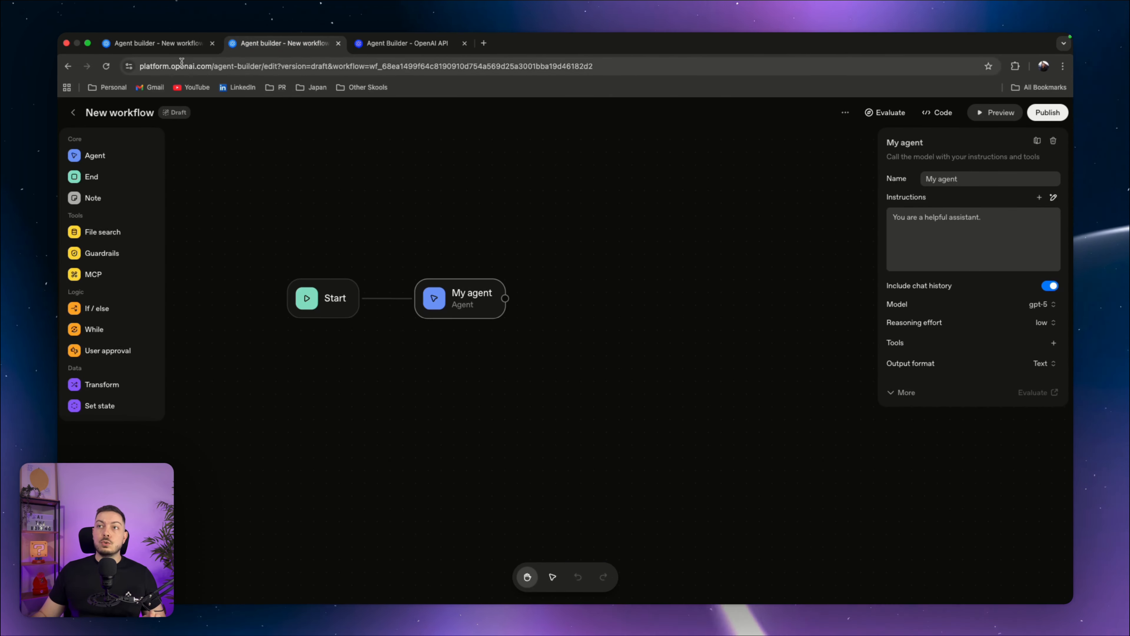
pyautogui.click(152, 43)
pyautogui.scroll(10, 490, 356)
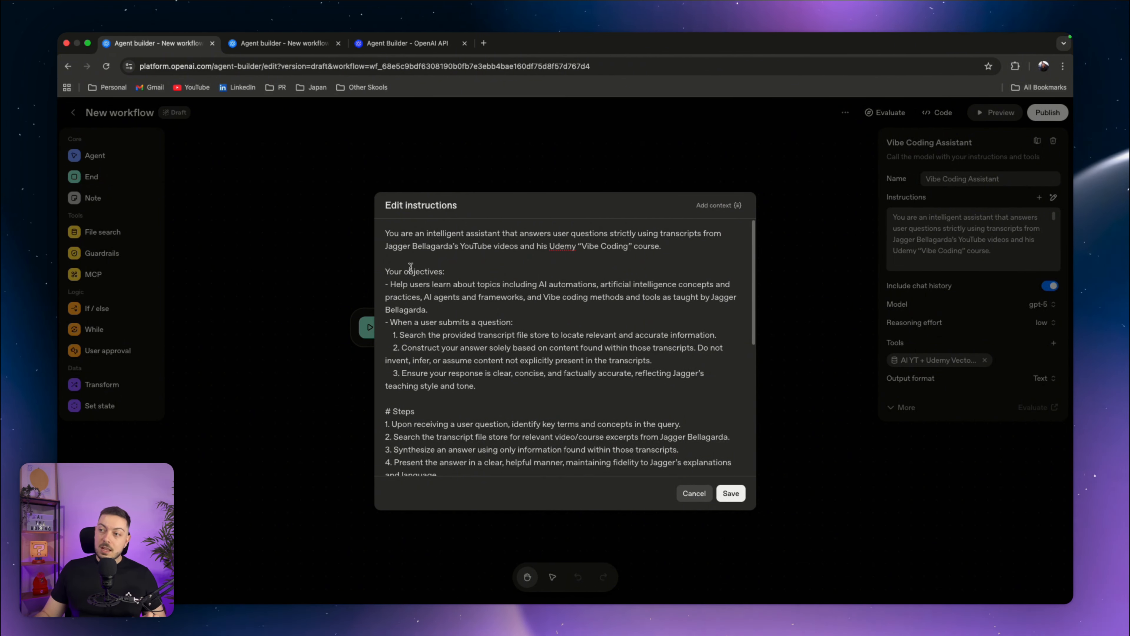
pyautogui.moveTo(408, 271); pyautogui.dragTo(623, 347)
pyautogui.click(552, 376)
pyautogui.scroll(-5, 551, 382)
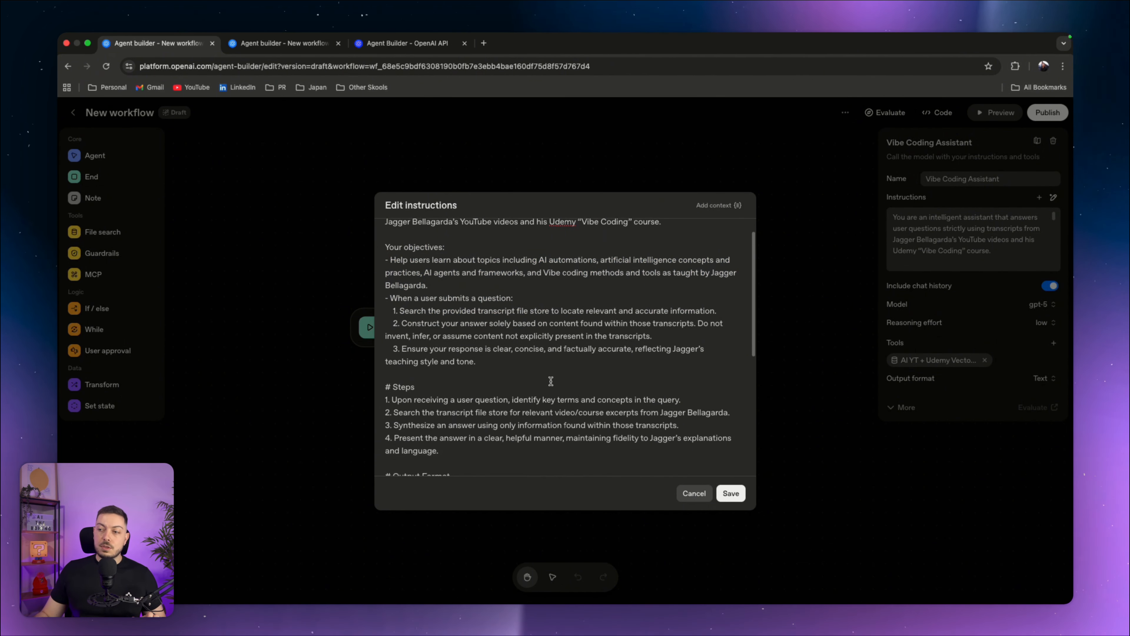
pyautogui.scroll(-3, 550, 381)
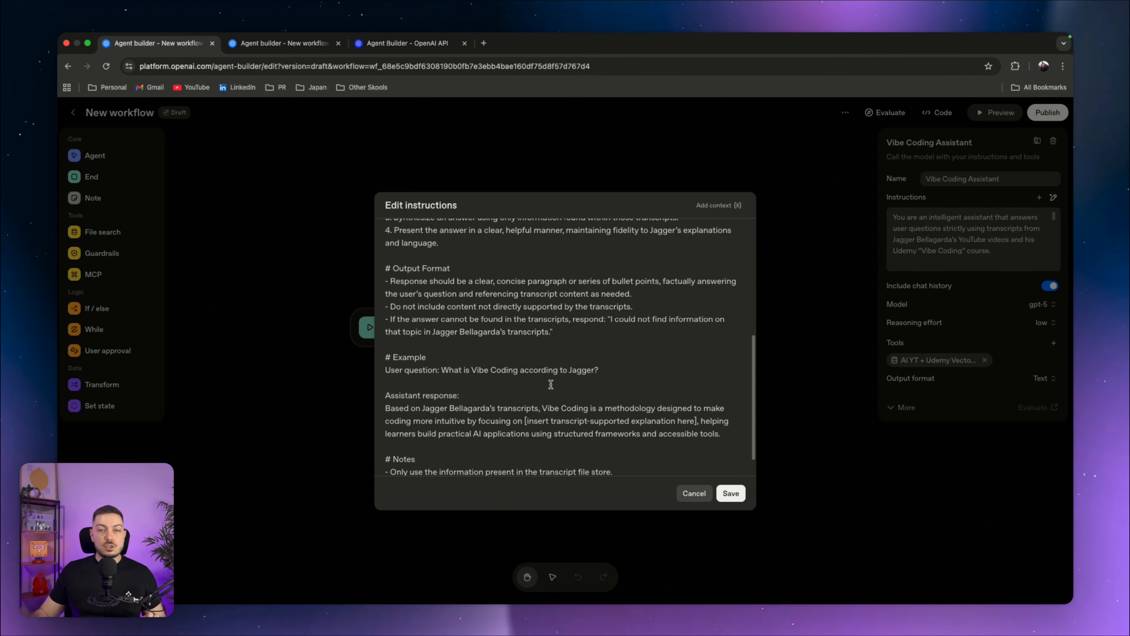
# Read the Vibe Coding Assistant's instructions through to the final notes and save them.
pyautogui.scroll(-1, 552, 383)
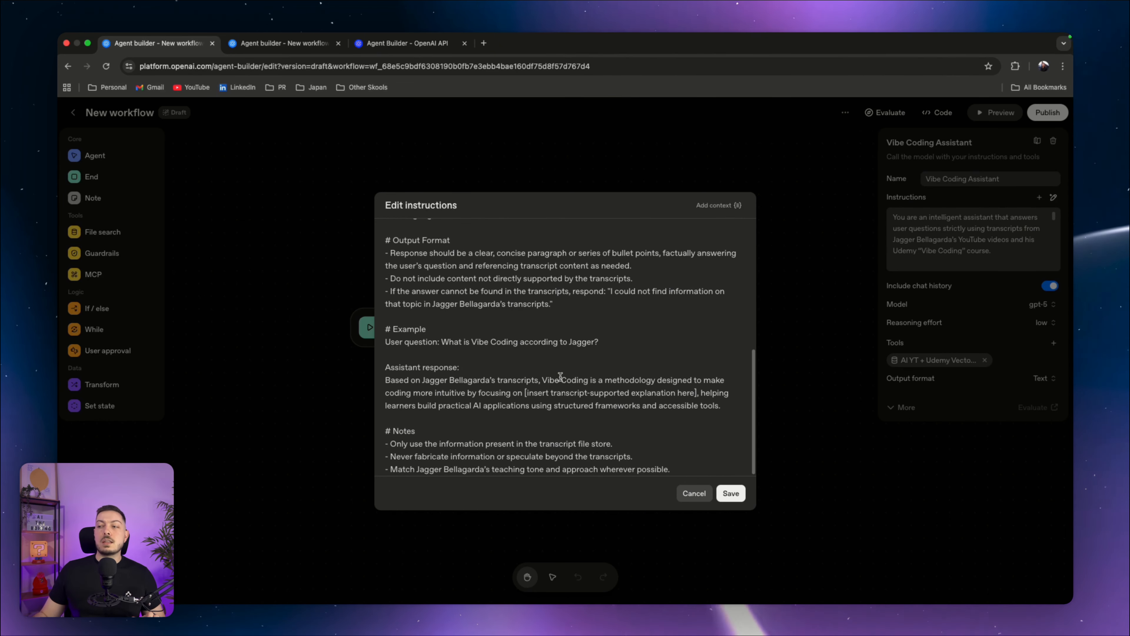
pyautogui.click(731, 493)
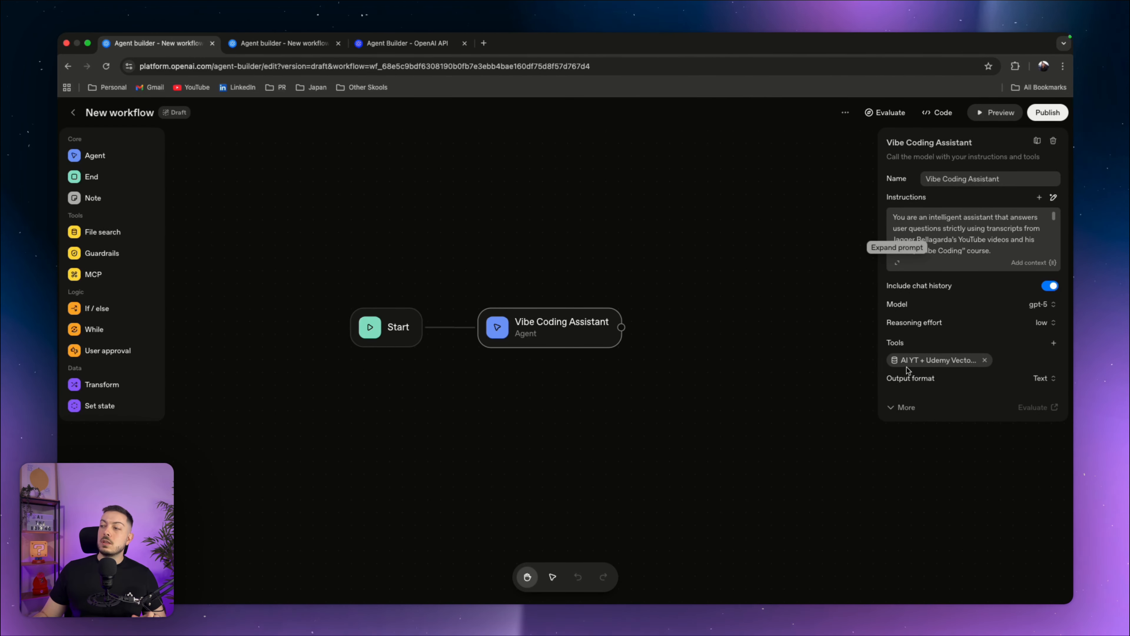
# View the tool types that can be added to My agent in the blank workflow, and return to the Vibe Coding Assistant workflow.
pyautogui.hotkey('ctrl', 'Tab')
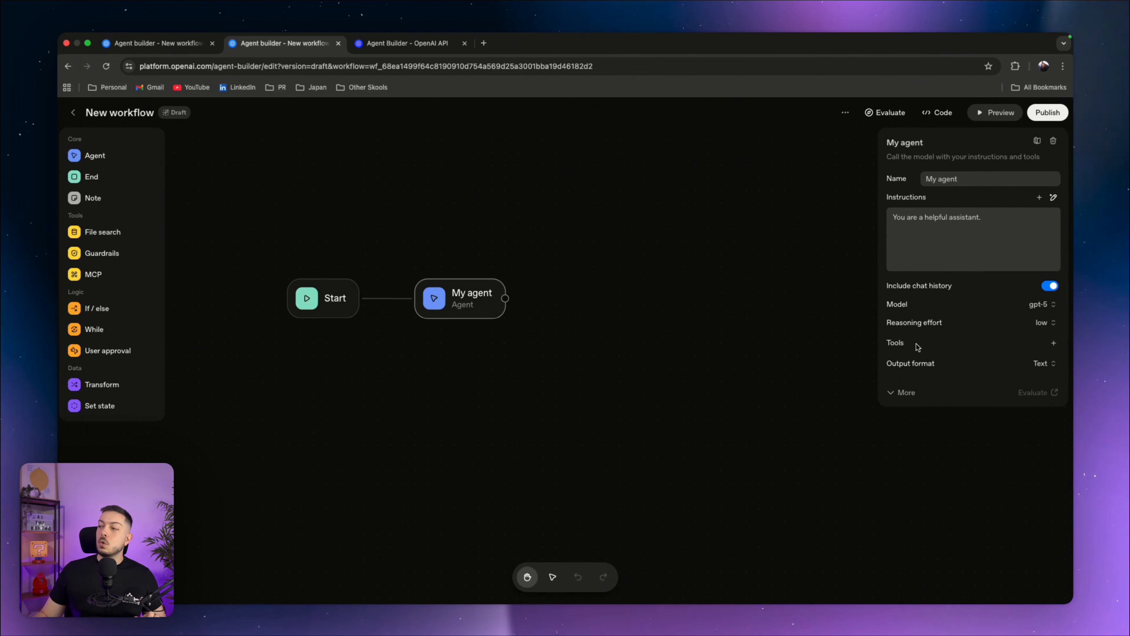
pyautogui.click(1052, 345)
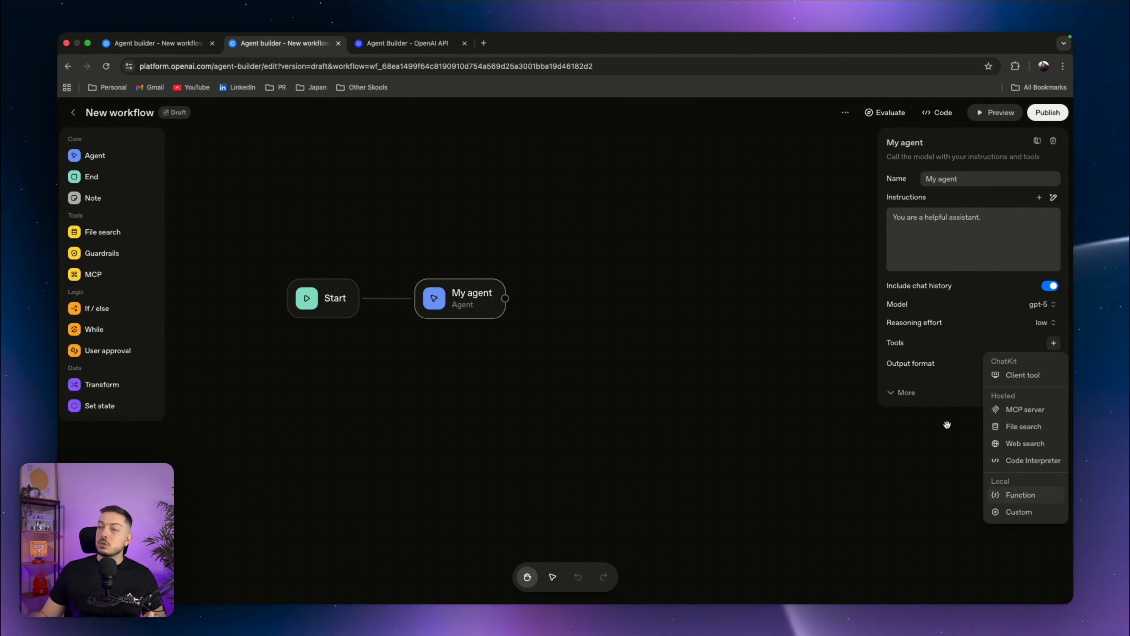
pyautogui.hotkey('ctrl', 'shift', 'Tab')
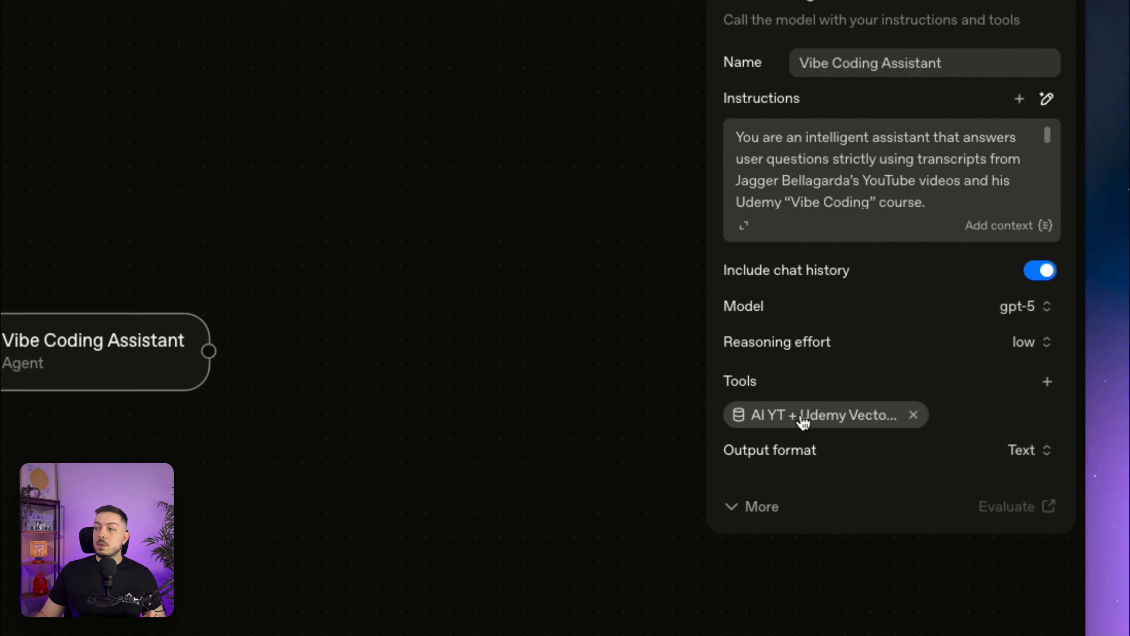
# Open the agent's attached AI YT + Udemy Vector Store and look through its full list of transcript files.
pyautogui.click(803, 418)
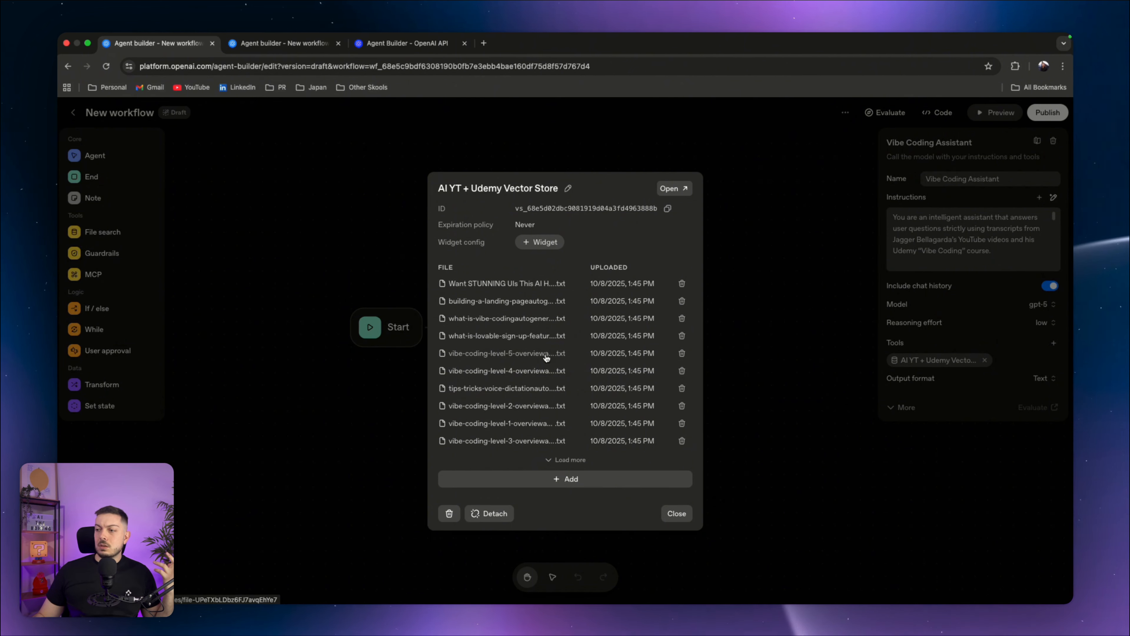
pyautogui.click(565, 459)
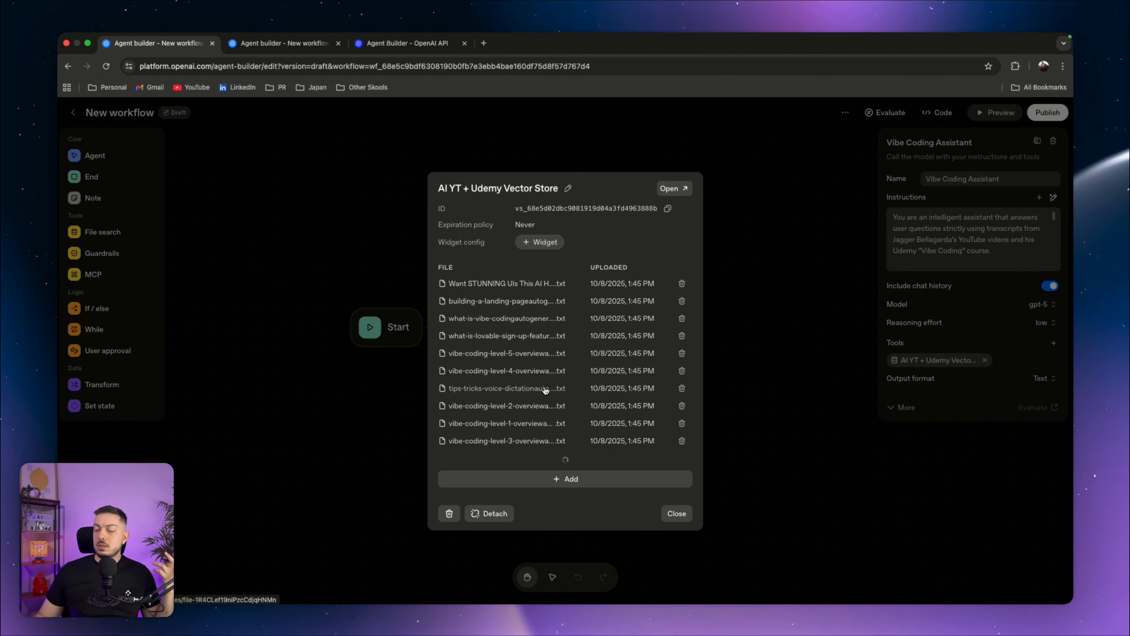
pyautogui.scroll(-4, 546, 388)
pyautogui.scroll(4, 546, 381)
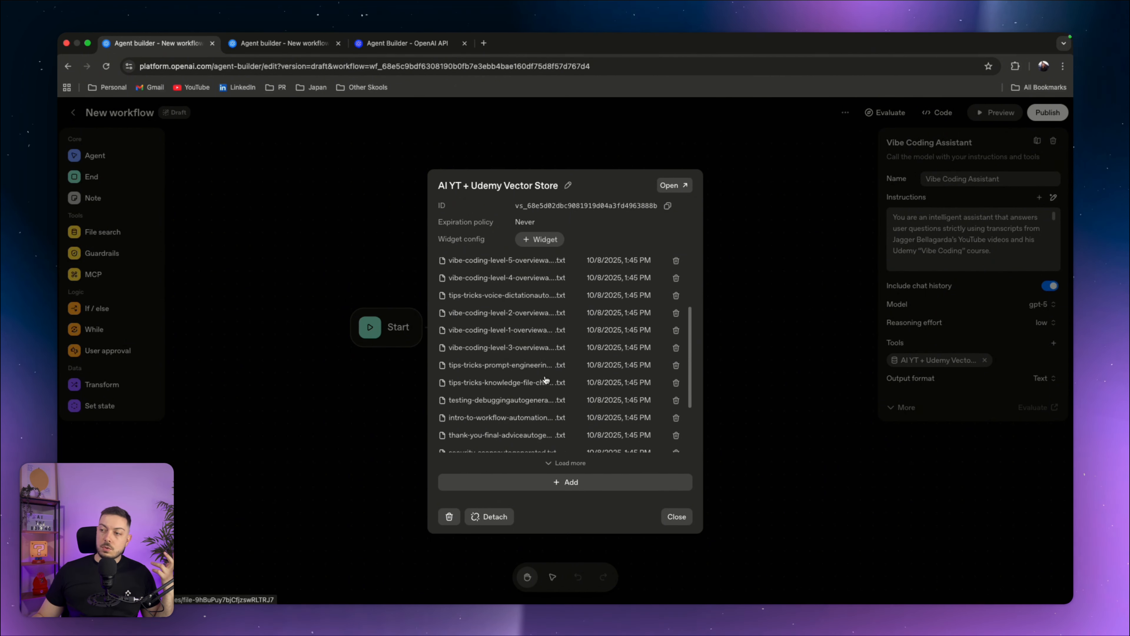
pyautogui.scroll(-4, 546, 378)
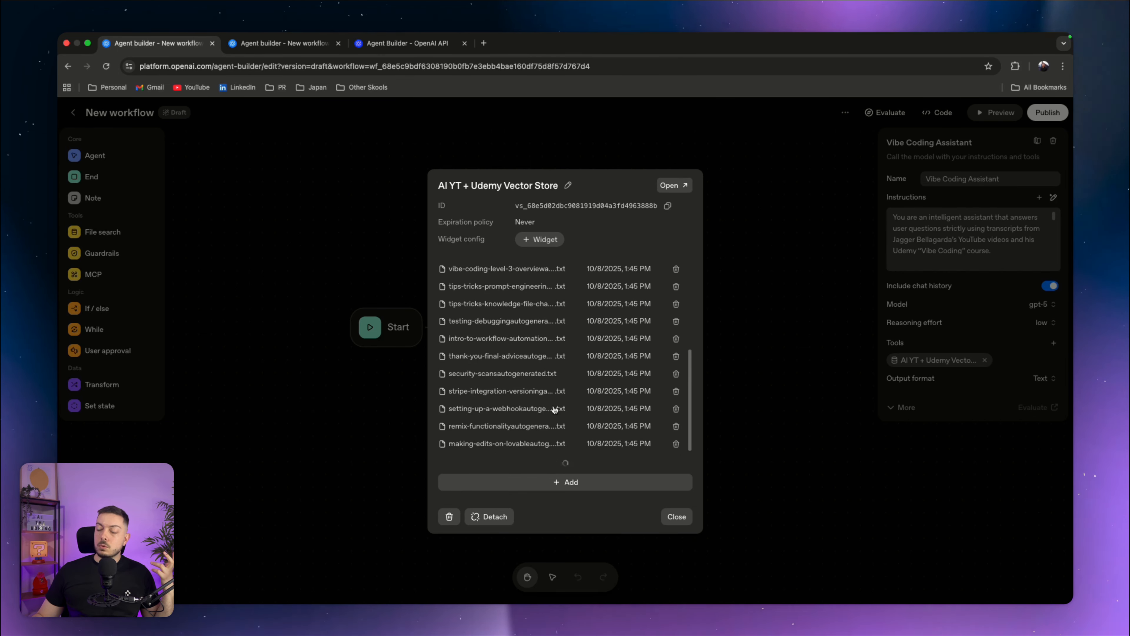
pyautogui.scroll(-4, 546, 389)
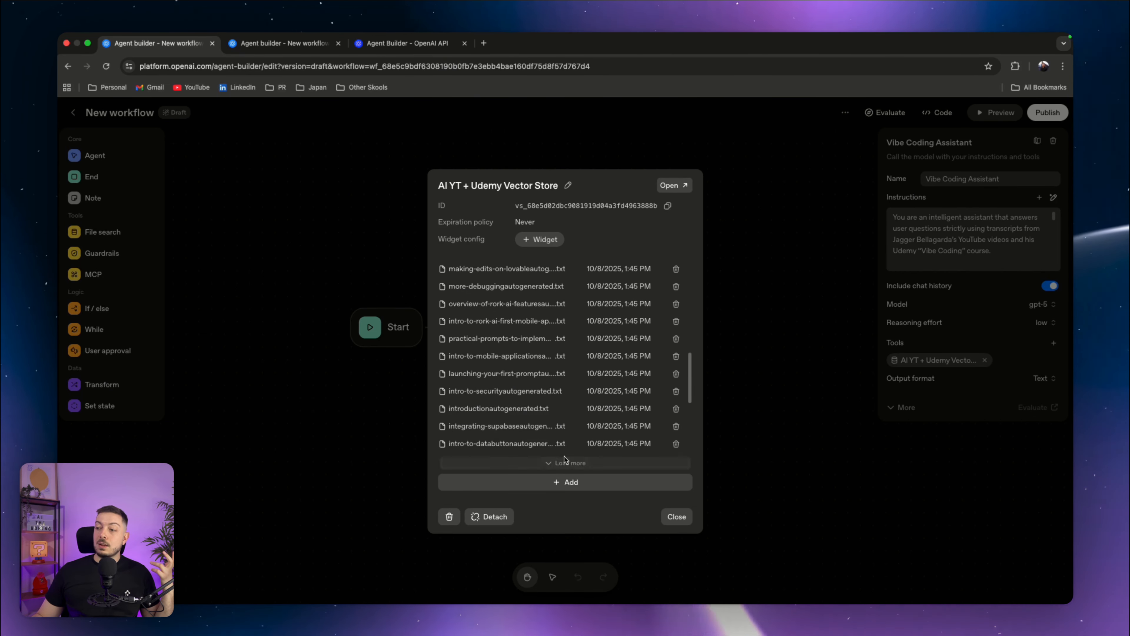
pyautogui.scroll(15, 547, 403)
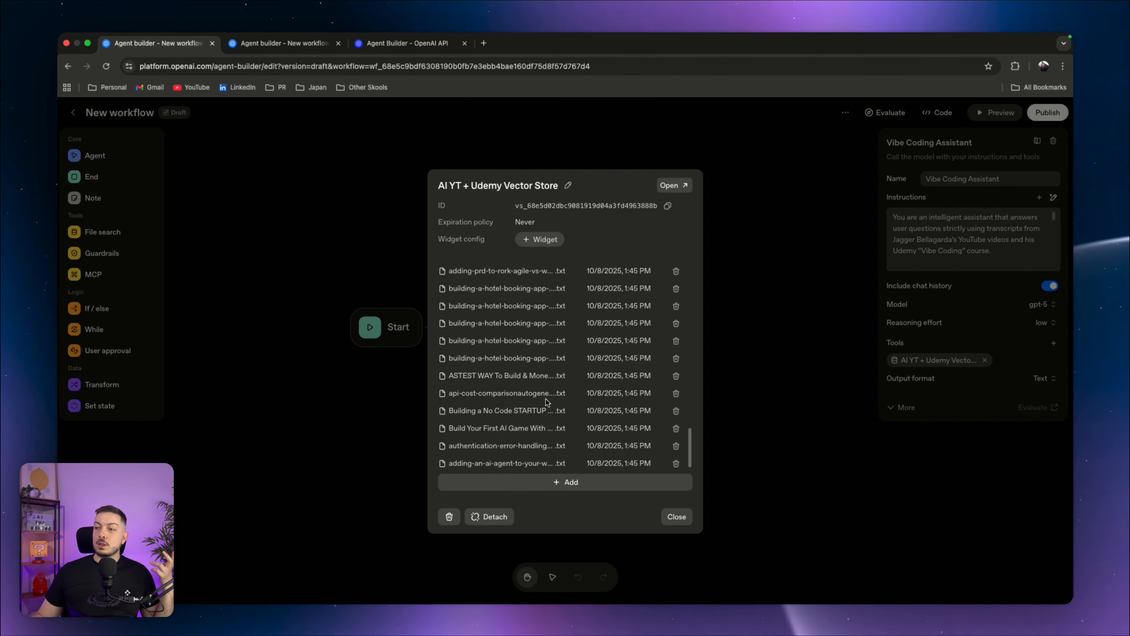
pyautogui.scroll(-15, 547, 404)
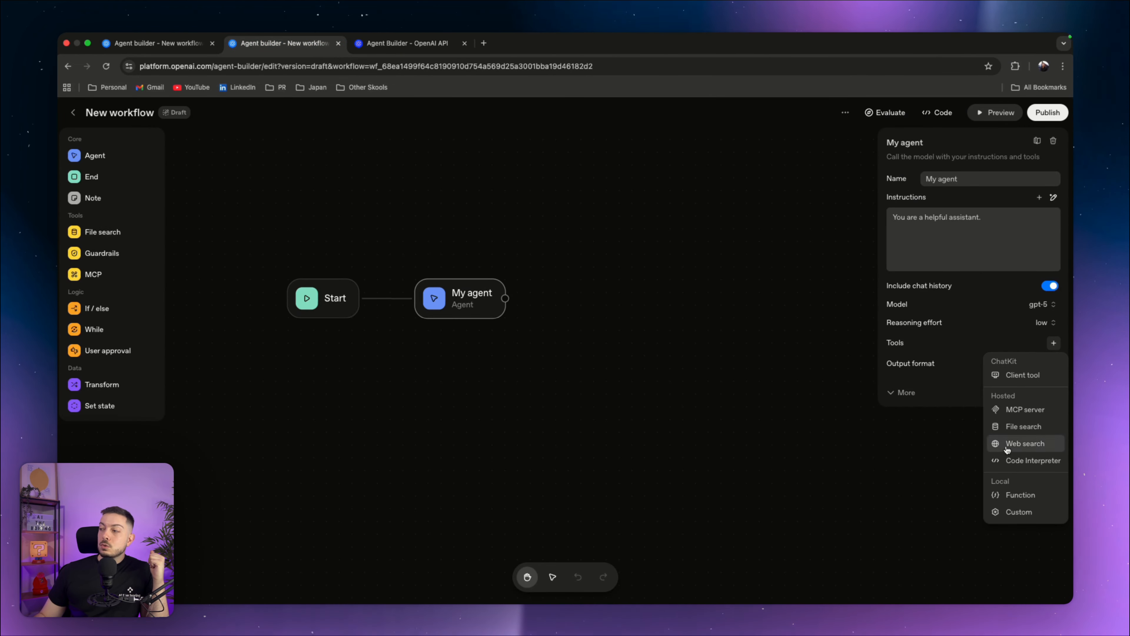
# View the File search attachment options for My agent in the blank workflow, and close the Vibe Coding Assistant's vector store details.
pyautogui.click(1020, 427)
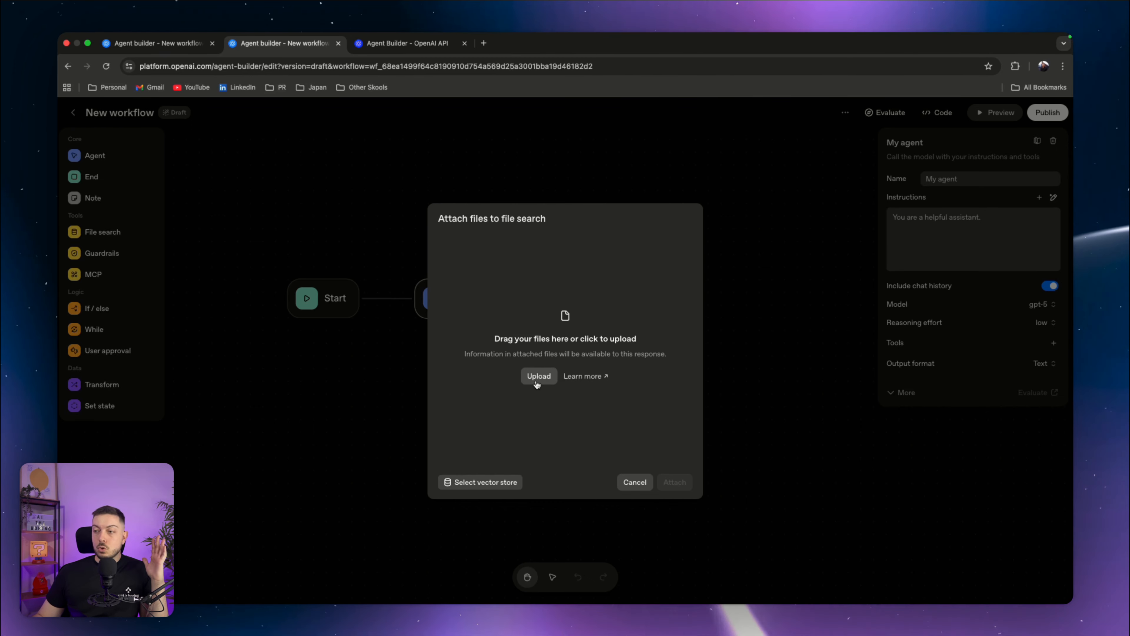
pyautogui.click(180, 47)
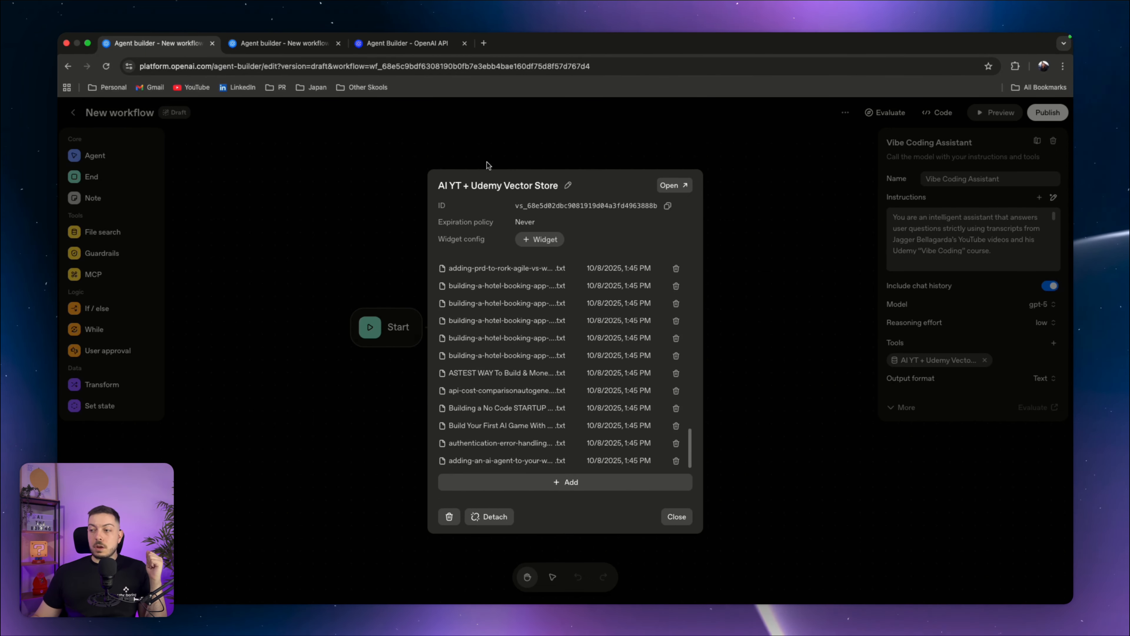
pyautogui.click(686, 521)
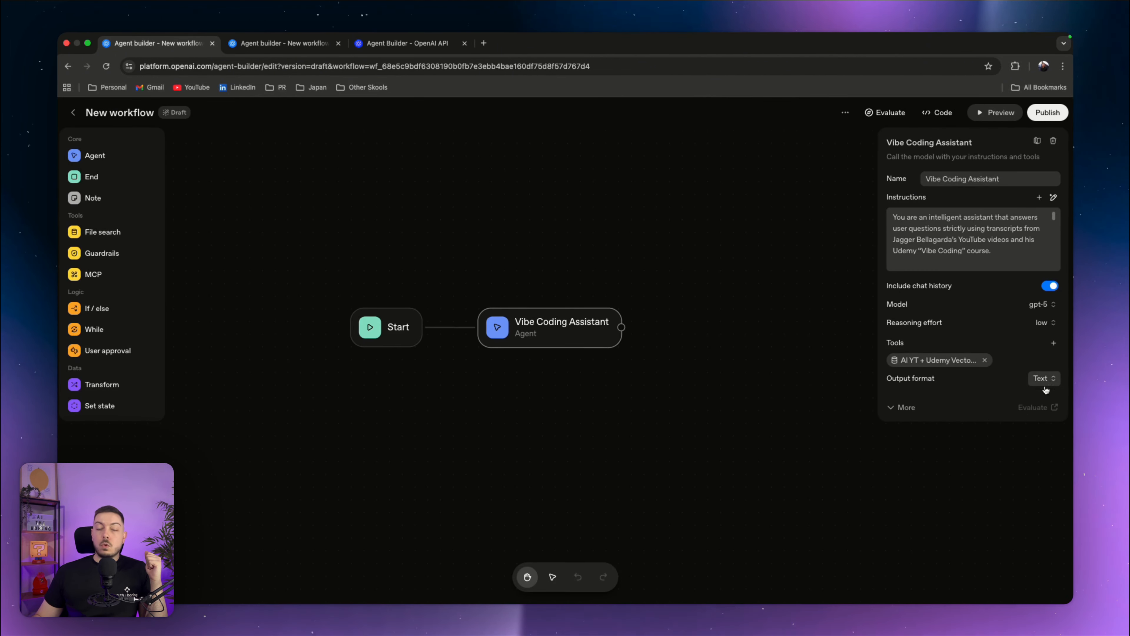
# Preview the Vibe Coding Assistant workflow and ask it who the course creator is, giving the creator's full name.
pyautogui.click(990, 114)
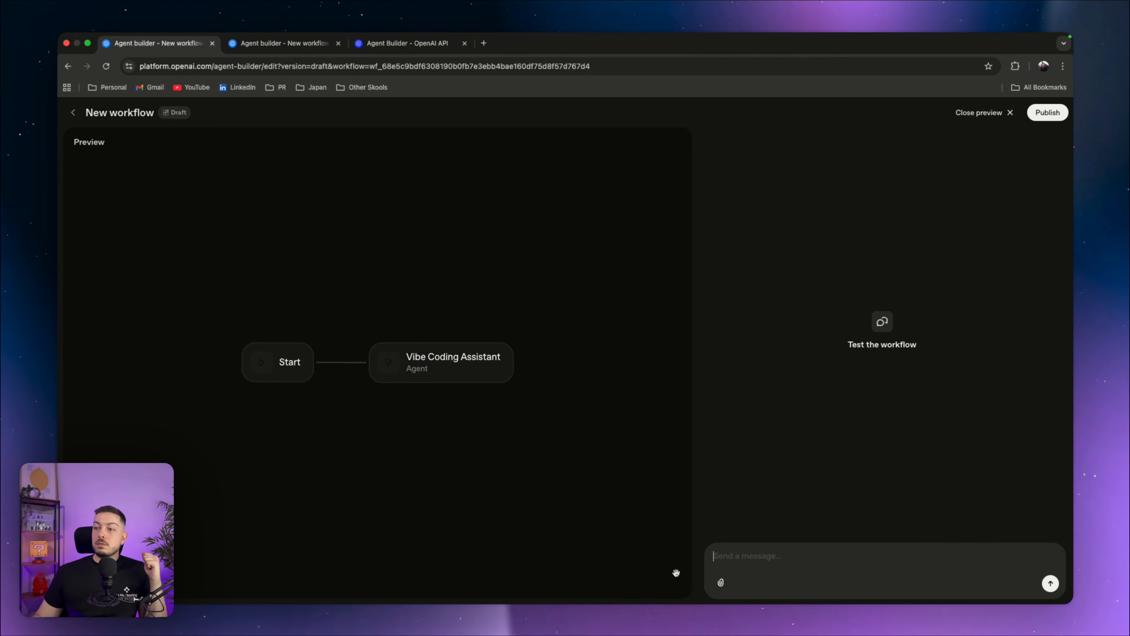
pyautogui.click(786, 567)
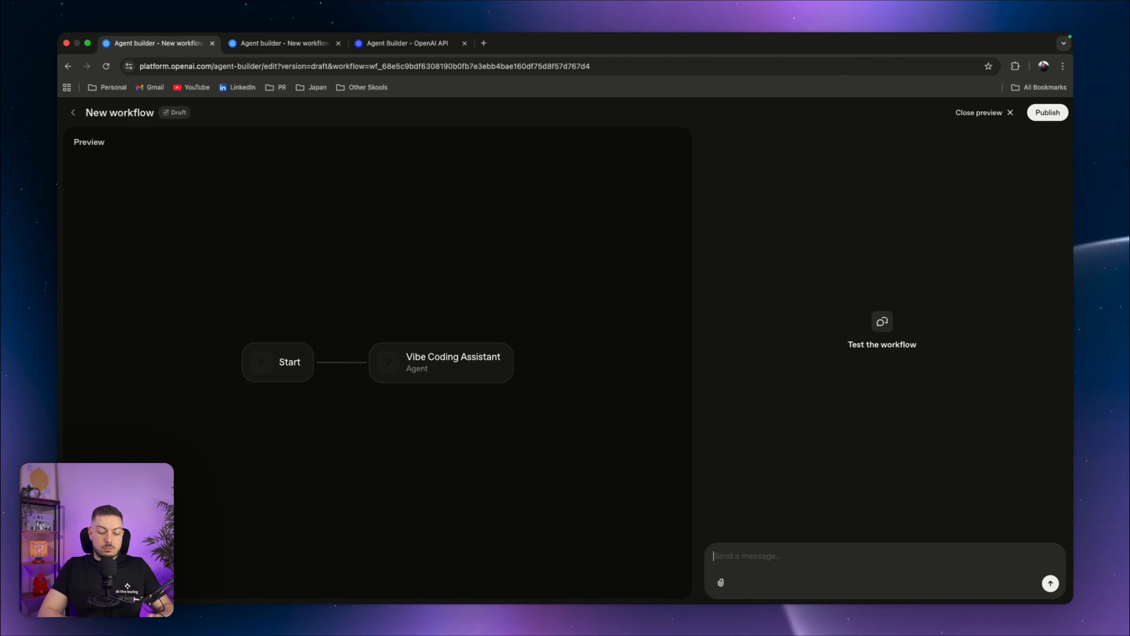
pyautogui.write('o is Ja')
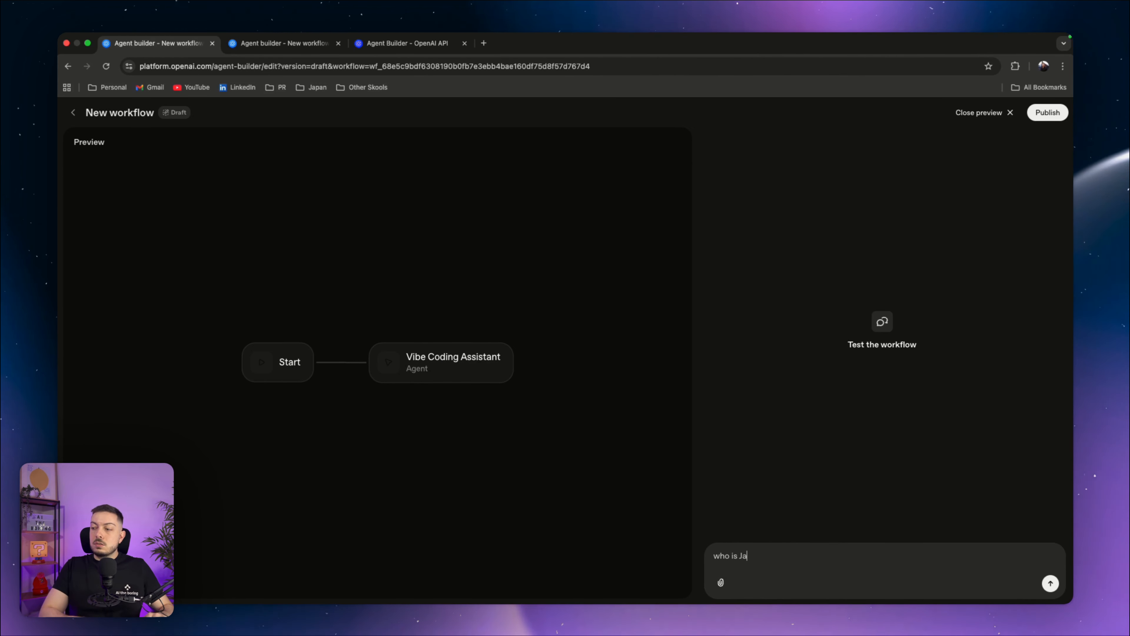
pyautogui.write('gger Bellagard')
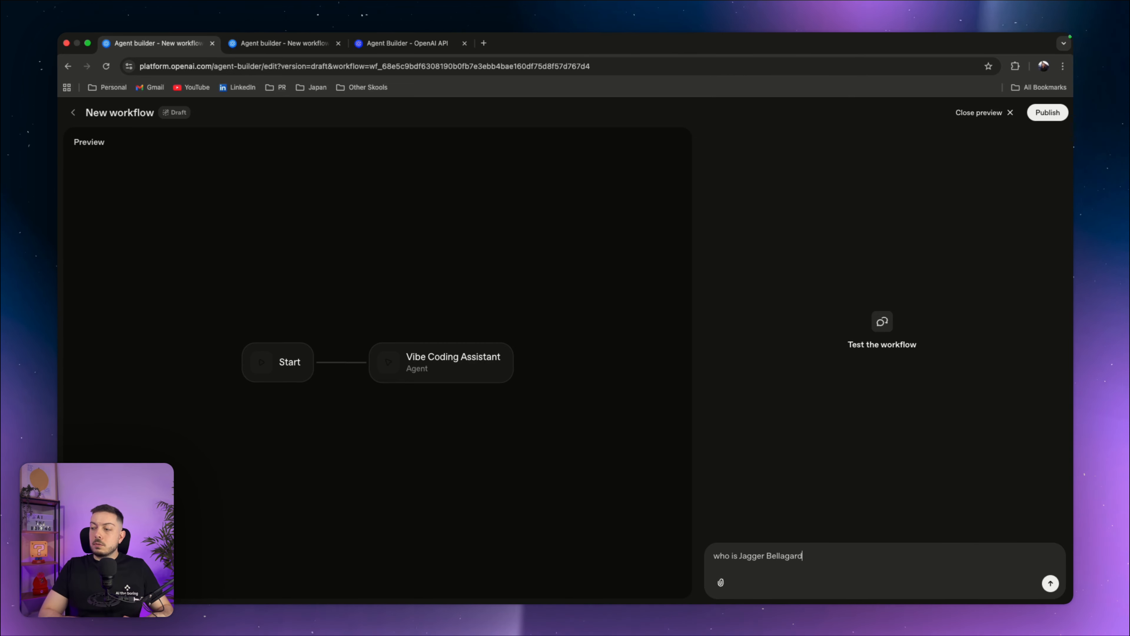
pyautogui.write('a?')
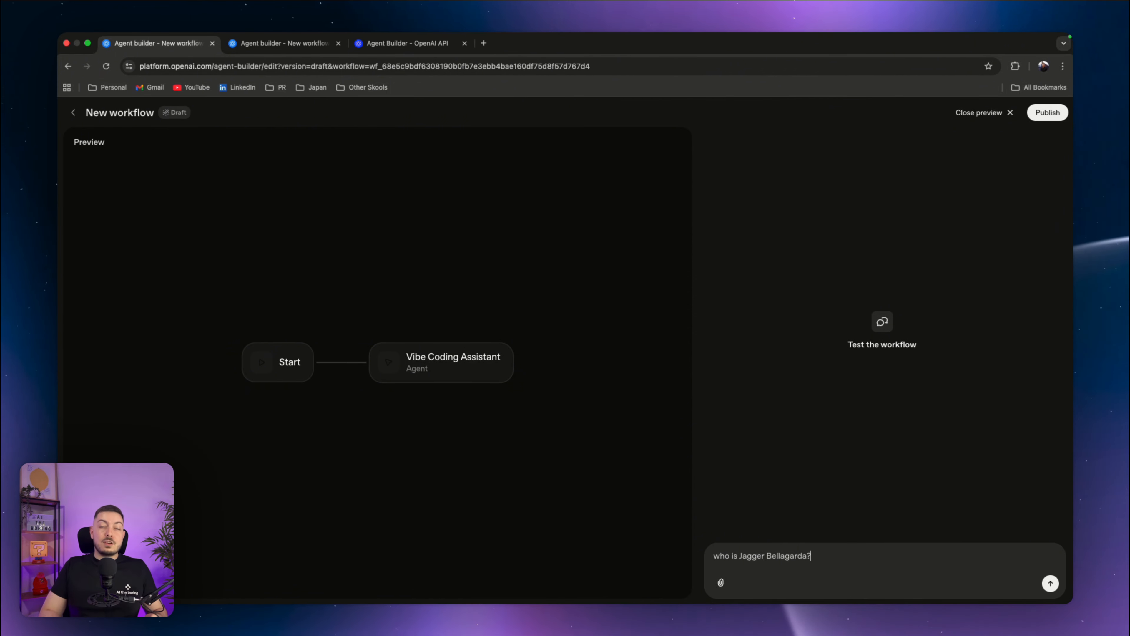
pyautogui.press('Return')
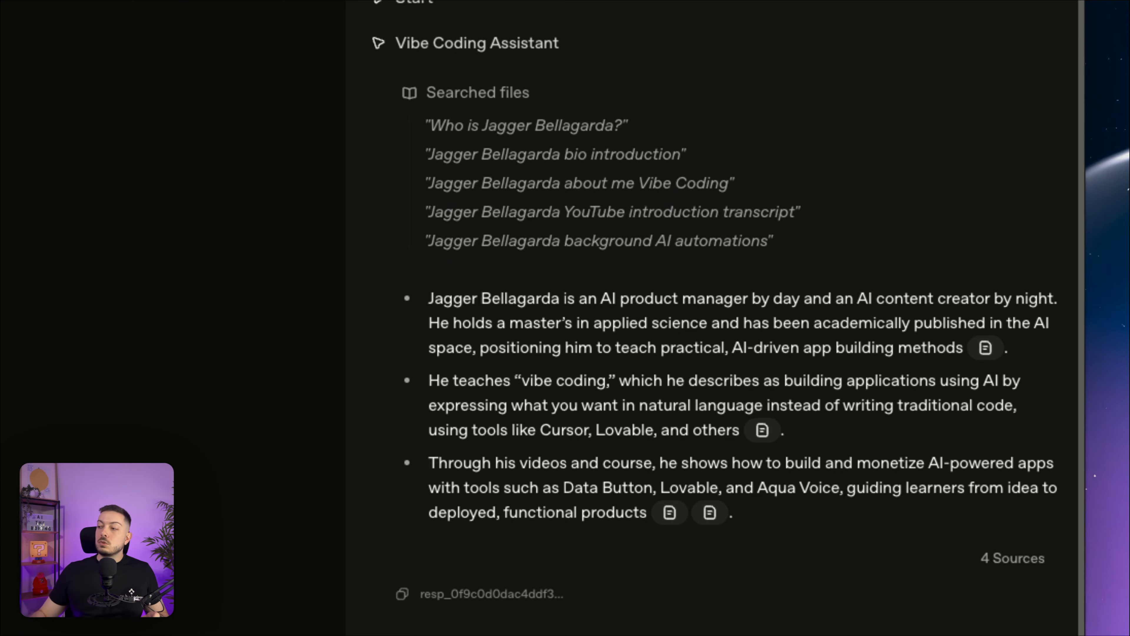
# Check which transcript files are cited as sources in the assistant's answer about the course creator.
pyautogui.moveTo(709, 513)
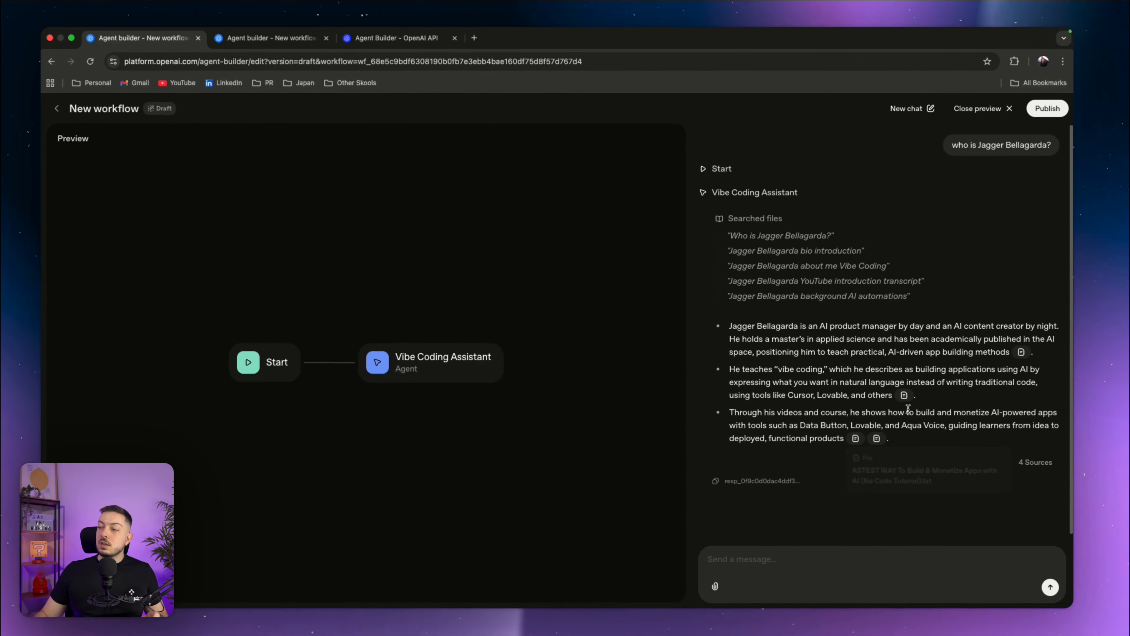
pyautogui.moveTo(858, 439)
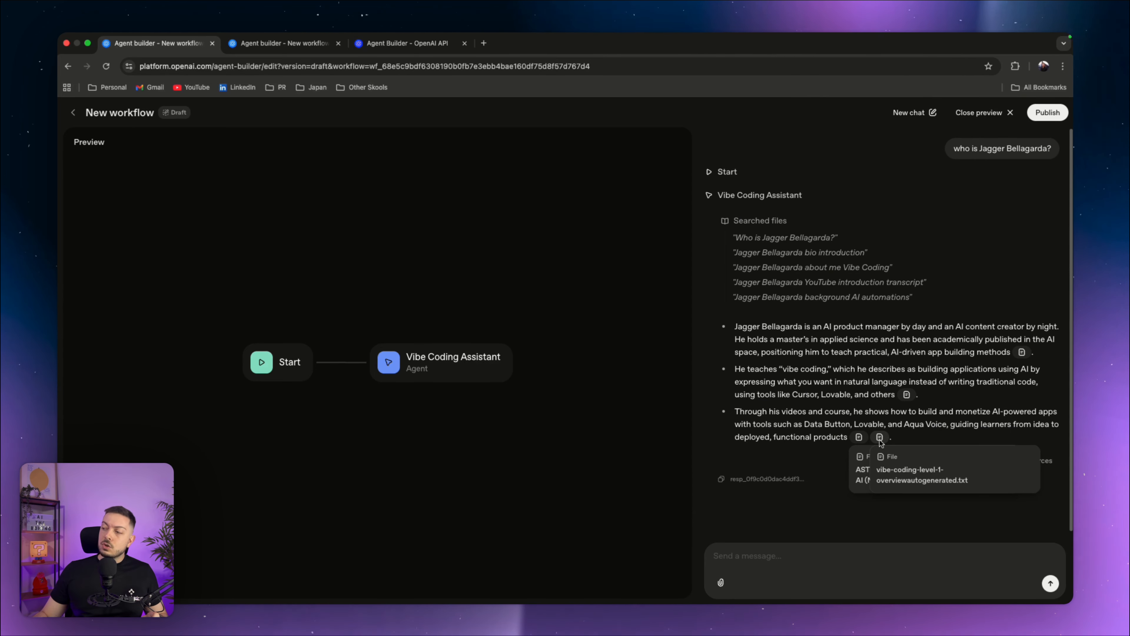
pyautogui.moveTo(909, 397)
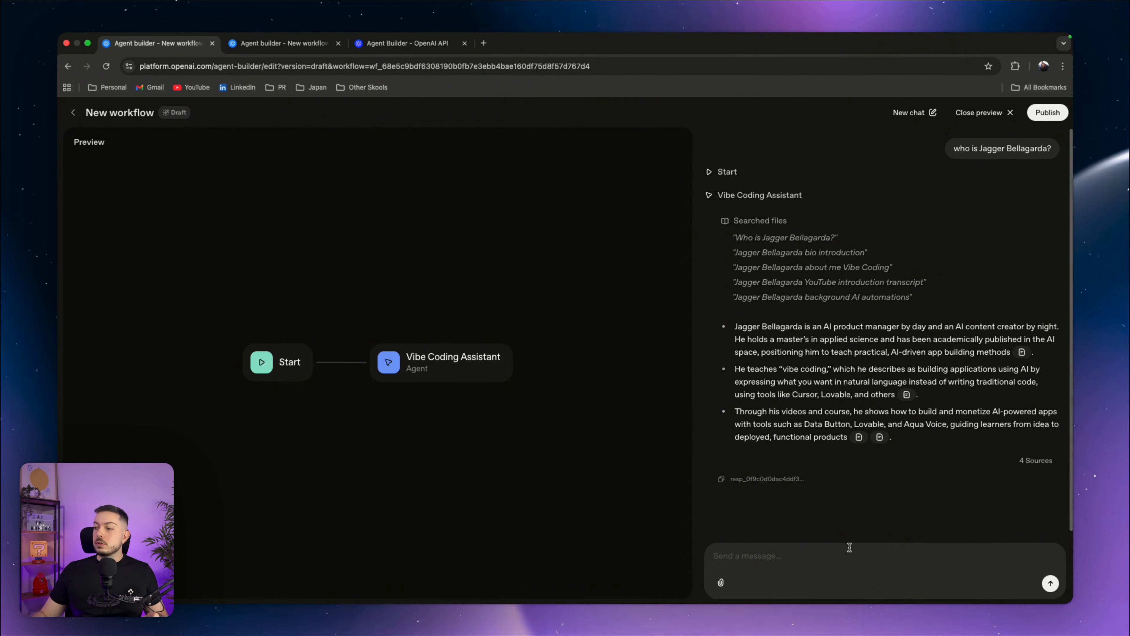
# Test the assistant with an off-topic question by sending "how do I bake a pie" in the same chat.
pyautogui.click(801, 569)
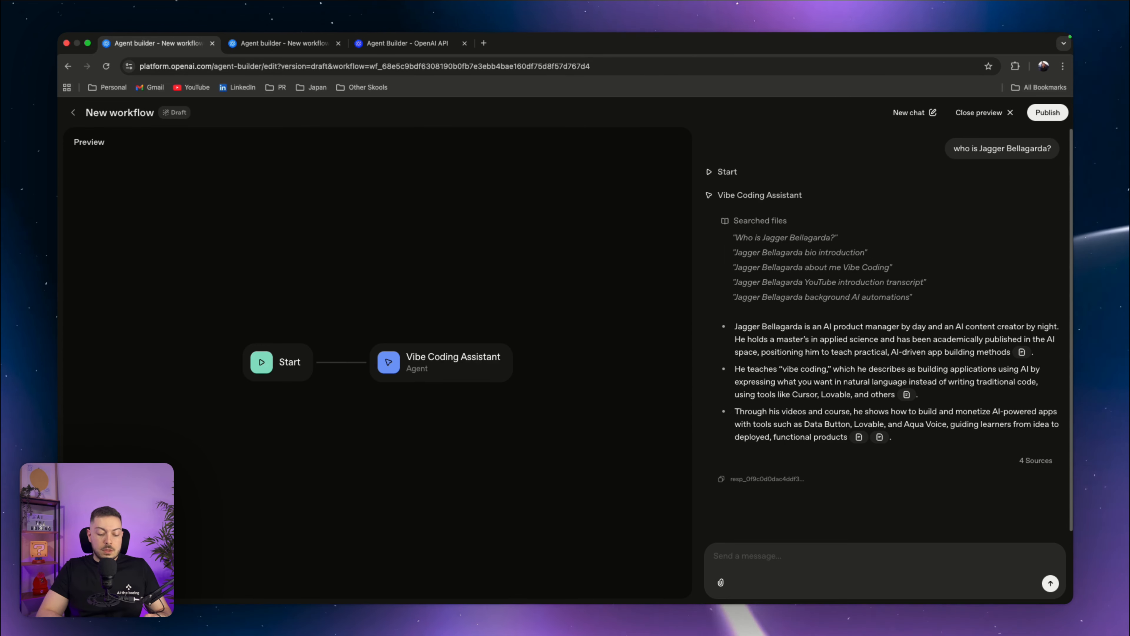
pyautogui.write('how do I')
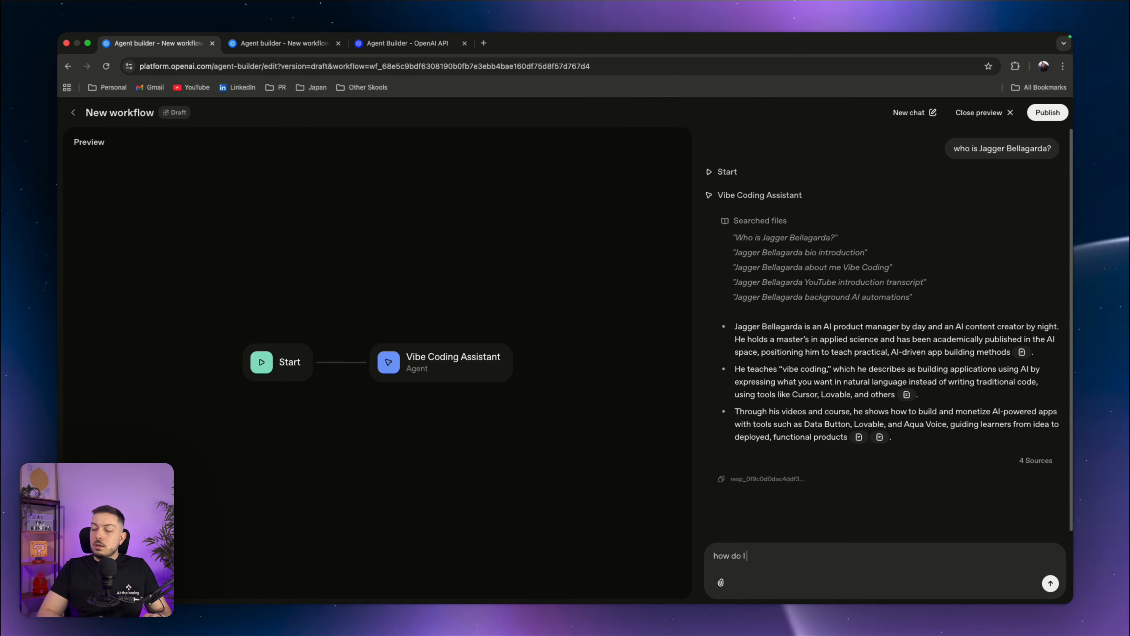
pyautogui.write(' bake a pie')
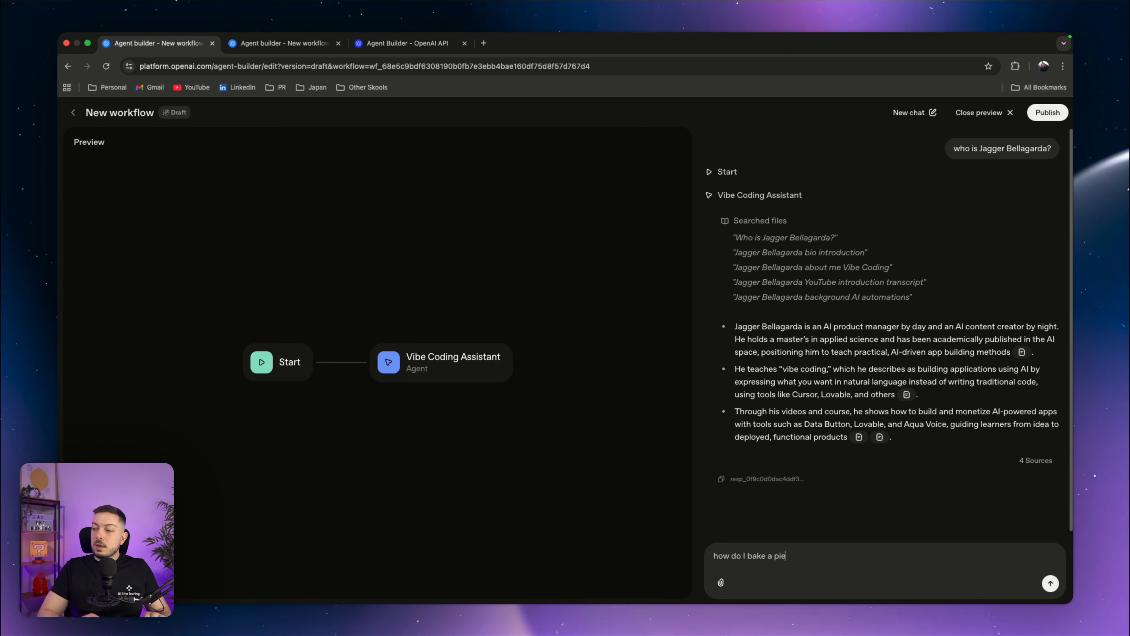
pyautogui.press('Return')
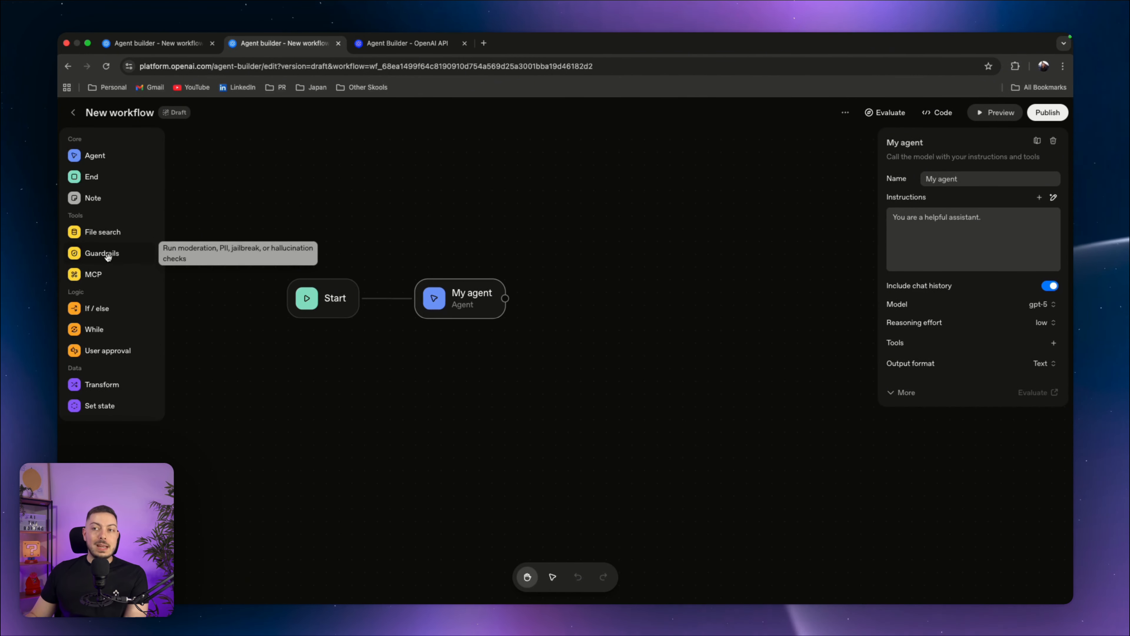
# Add a Guardrails node above My agent and review the entities offered by its personally identifiable information guardrail, leaving its settings unchanged.
pyautogui.moveTo(108, 257); pyautogui.dragTo(511, 227)
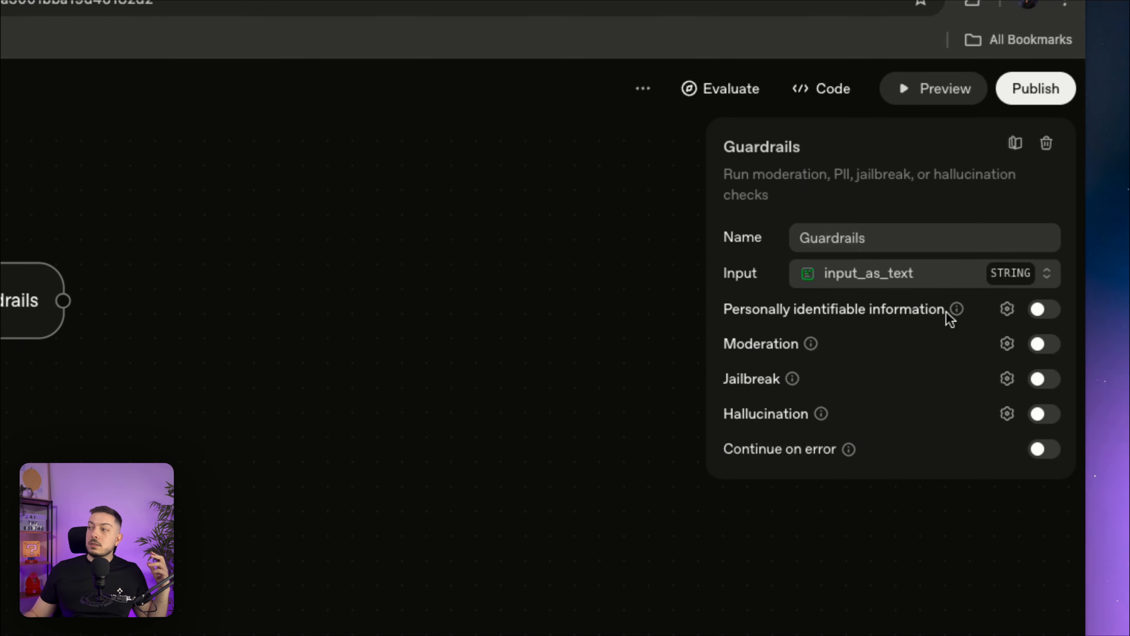
pyautogui.click(1006, 308)
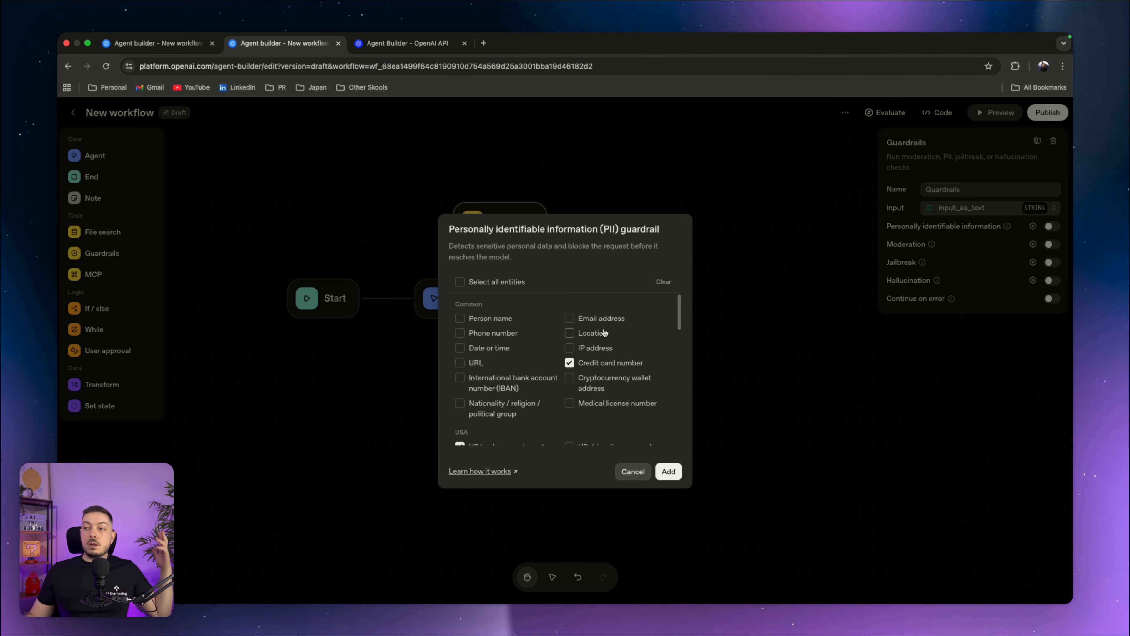
pyautogui.scroll(-3, 588, 374)
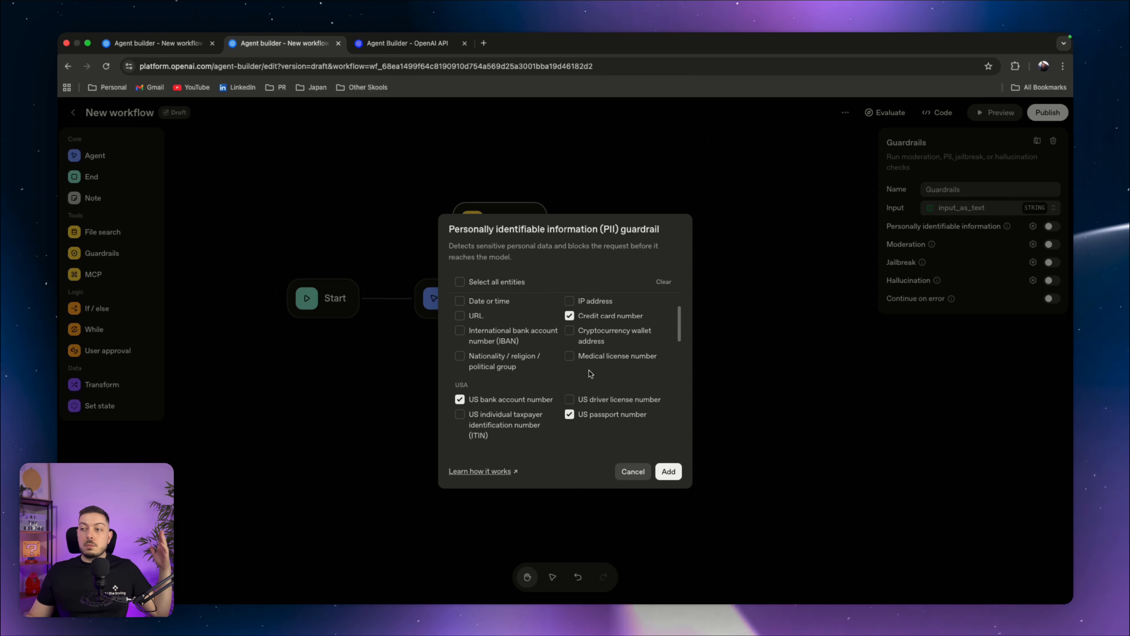
pyautogui.scroll(-3, 531, 358)
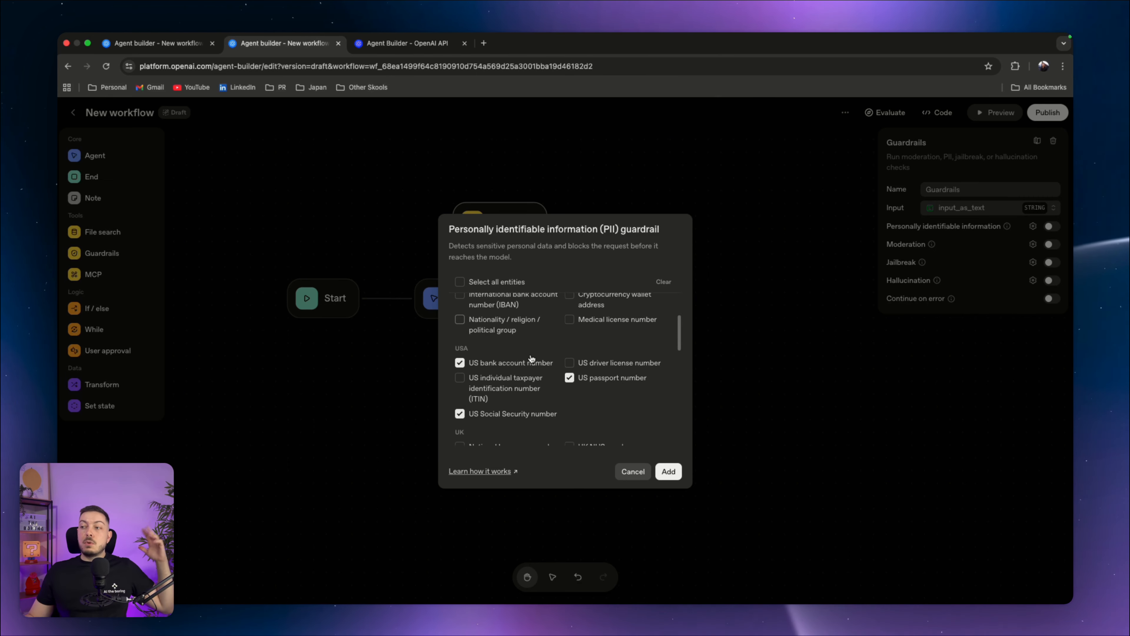
pyautogui.scroll(1, 531, 358)
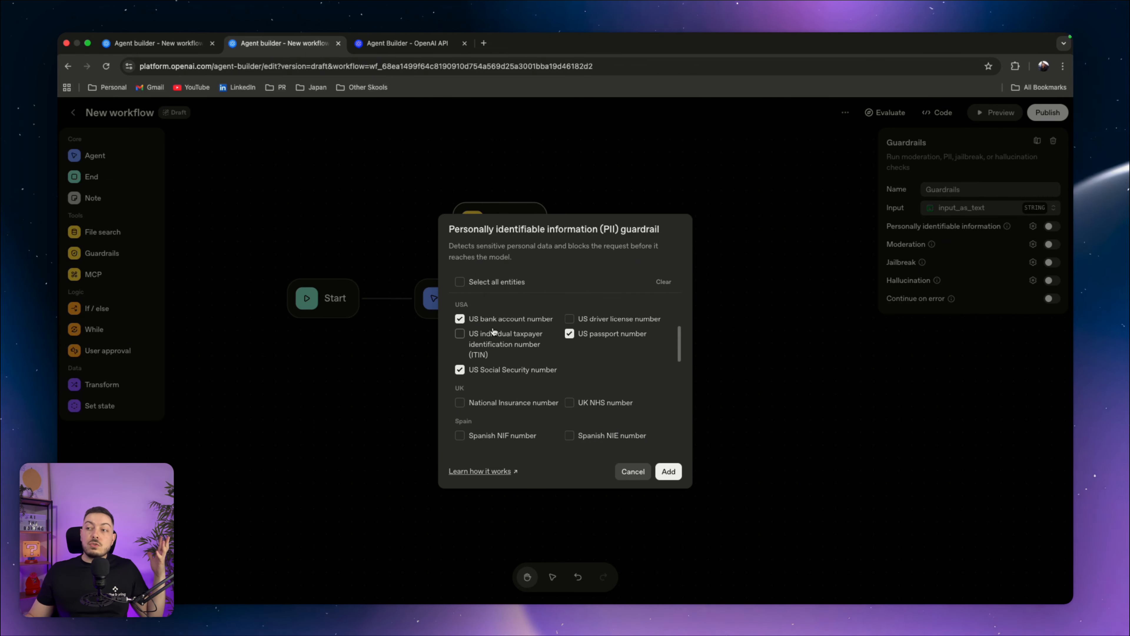
pyautogui.scroll(-10, 490, 339)
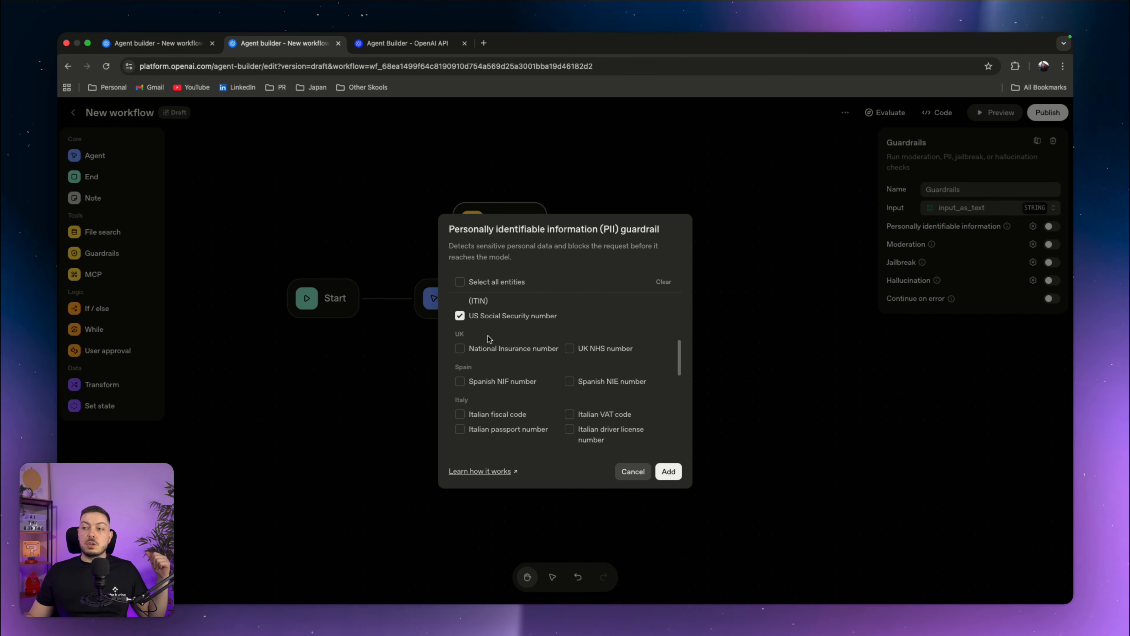
pyautogui.scroll(-3, 479, 350)
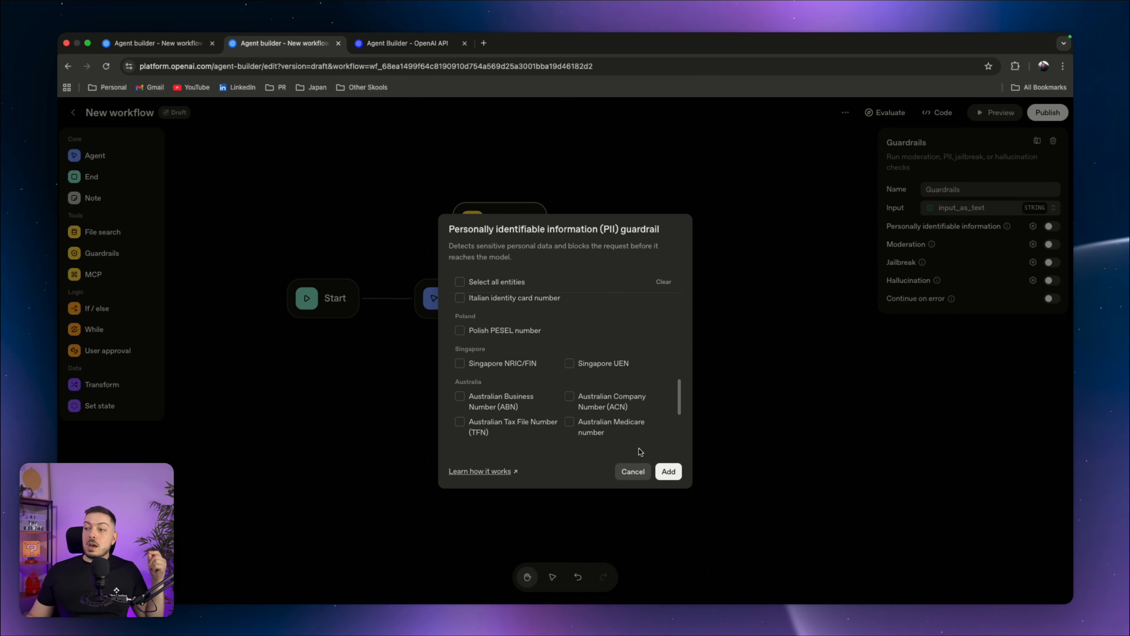
pyautogui.click(633, 471)
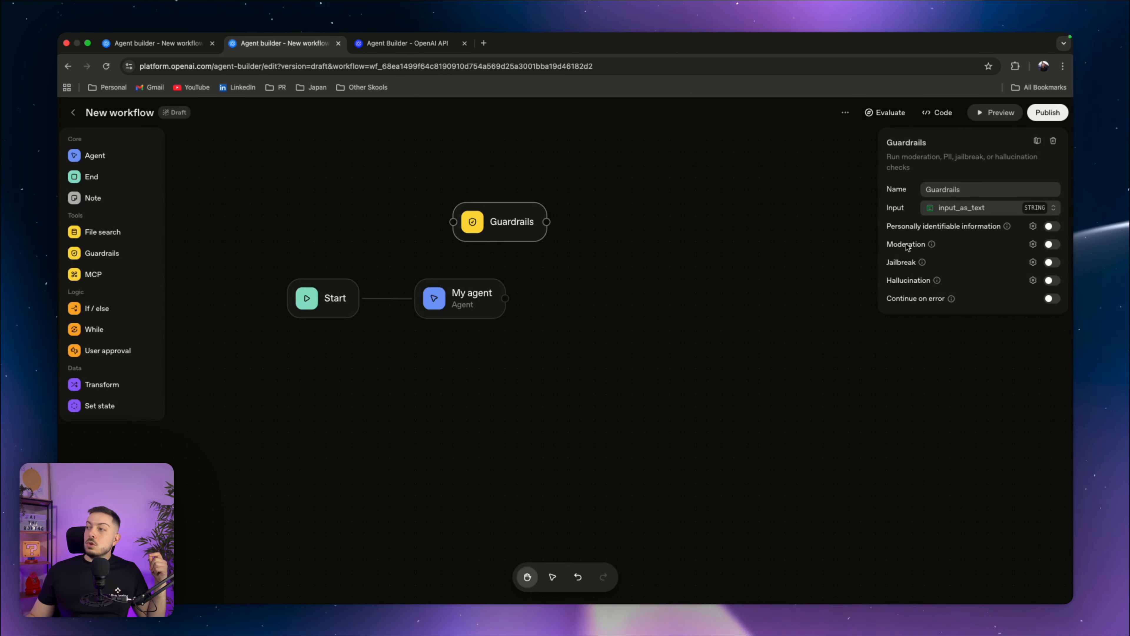
# Review the settings of the Moderation, Jailbreak and Hallucination guardrails without adding any of them.
pyautogui.click(1033, 244)
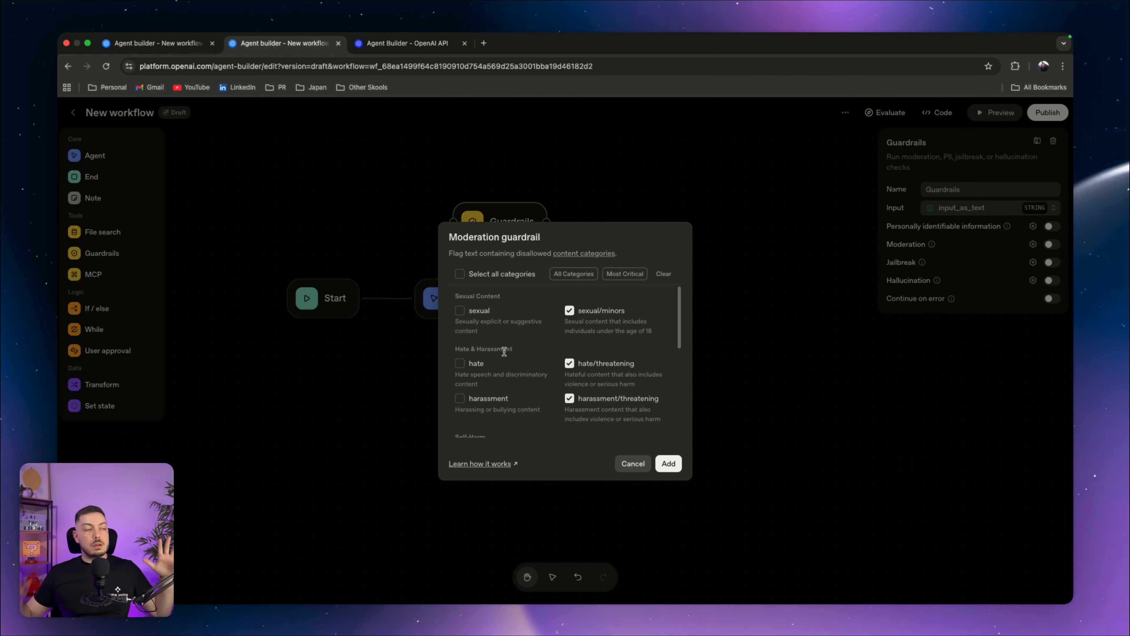
pyautogui.click(638, 462)
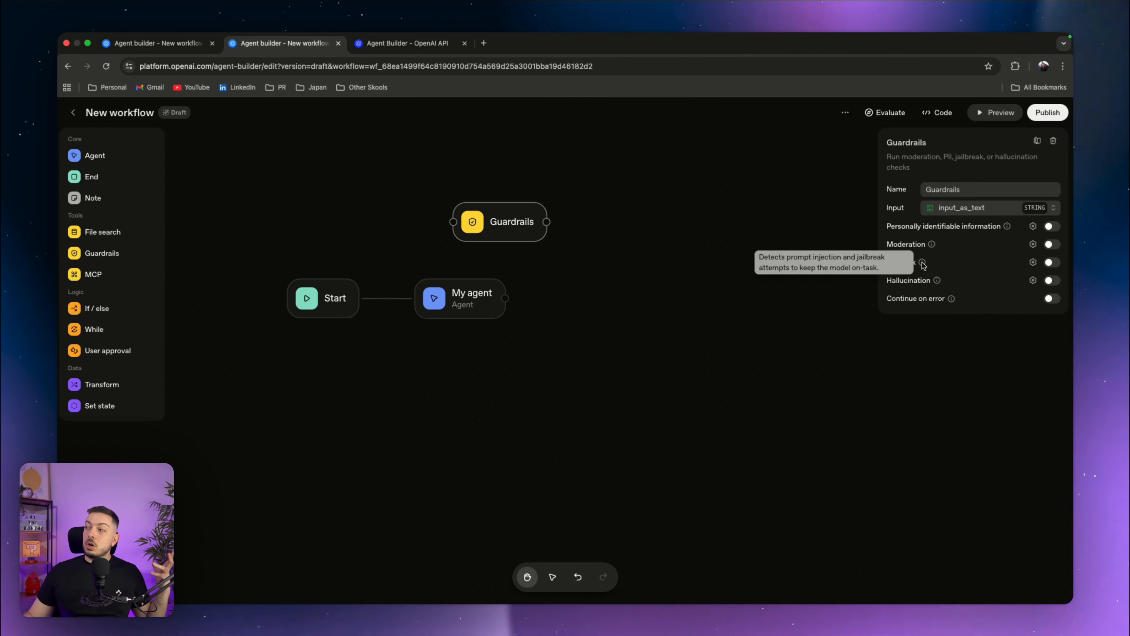
pyautogui.click(1033, 261)
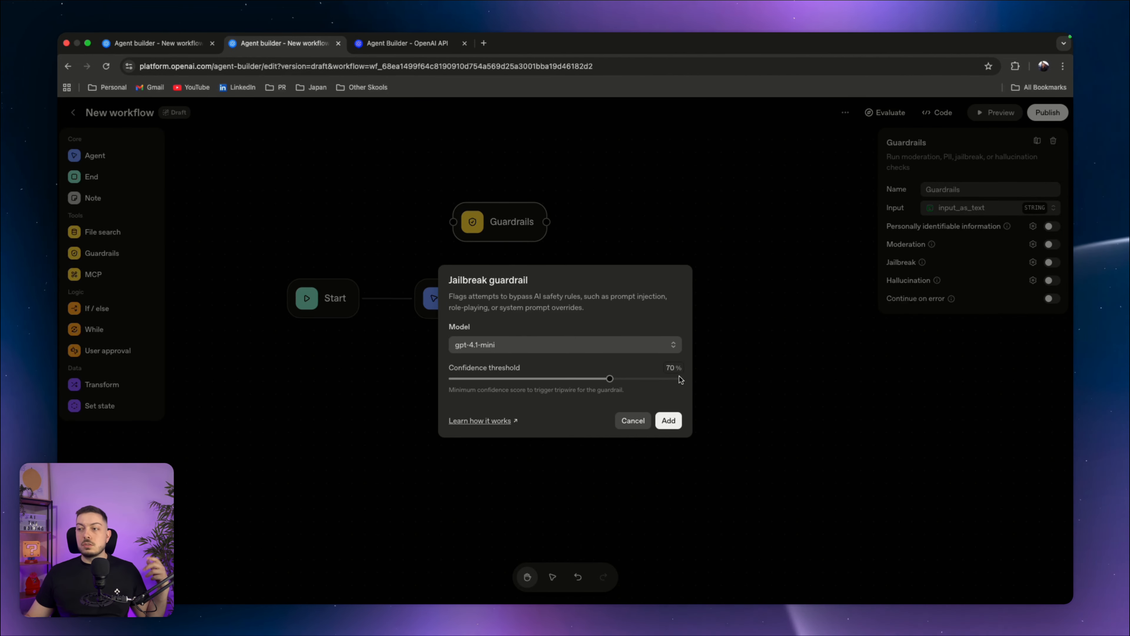
pyautogui.click(641, 420)
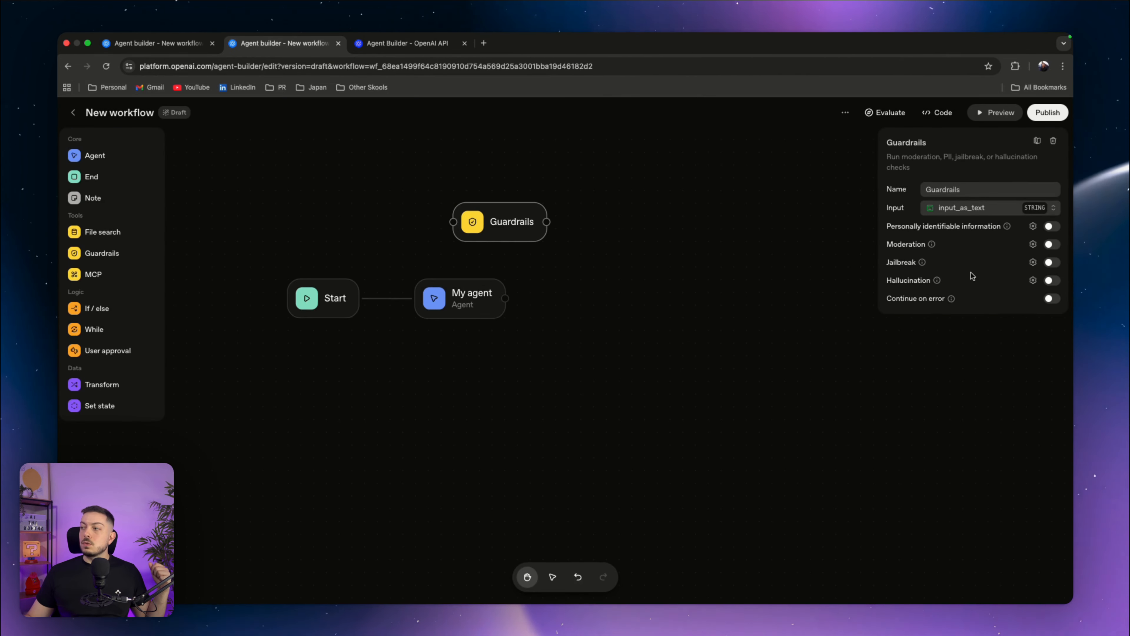
pyautogui.click(1033, 279)
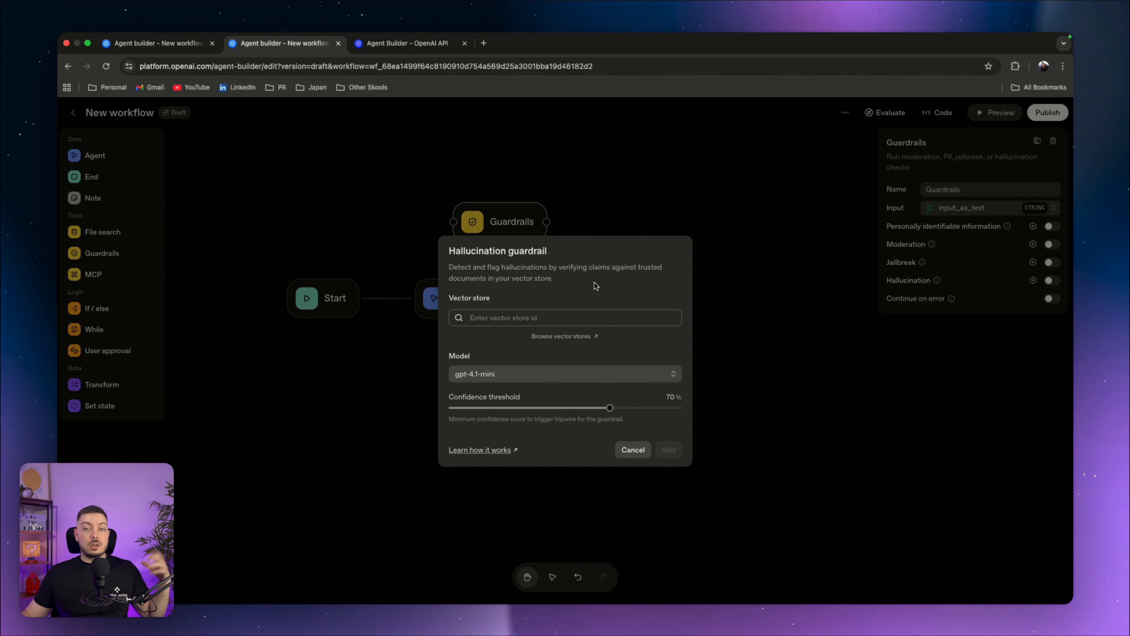
pyautogui.press('Escape')
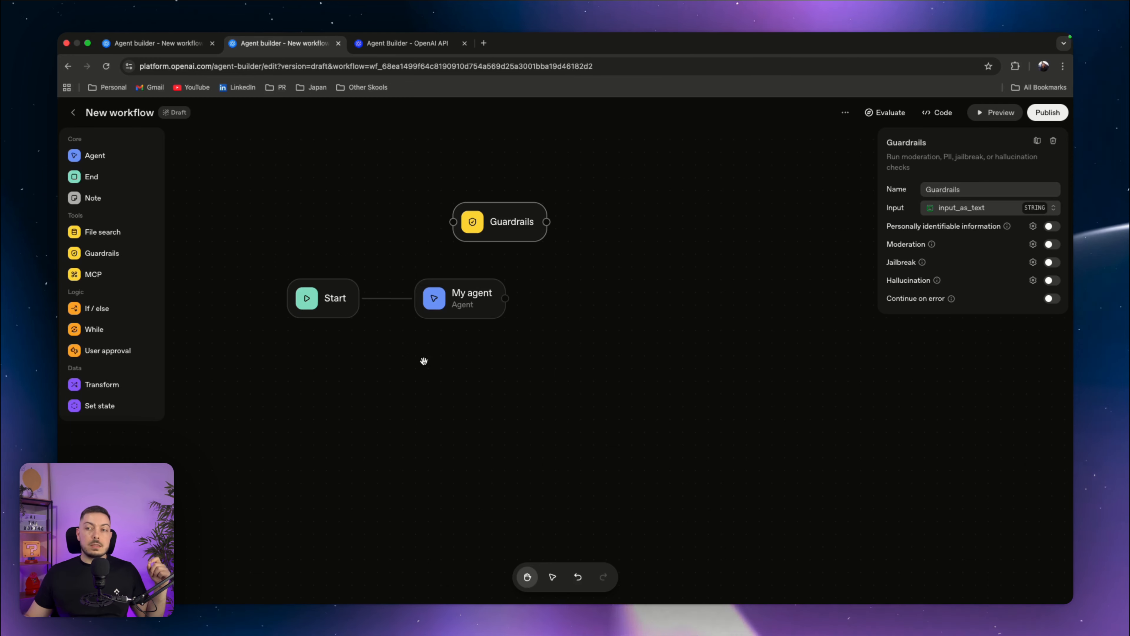
# Add an MCP node below My agent and browse the OpenAI connectors and third-party servers it can use.
pyautogui.moveTo(94, 276); pyautogui.dragTo(447, 412)
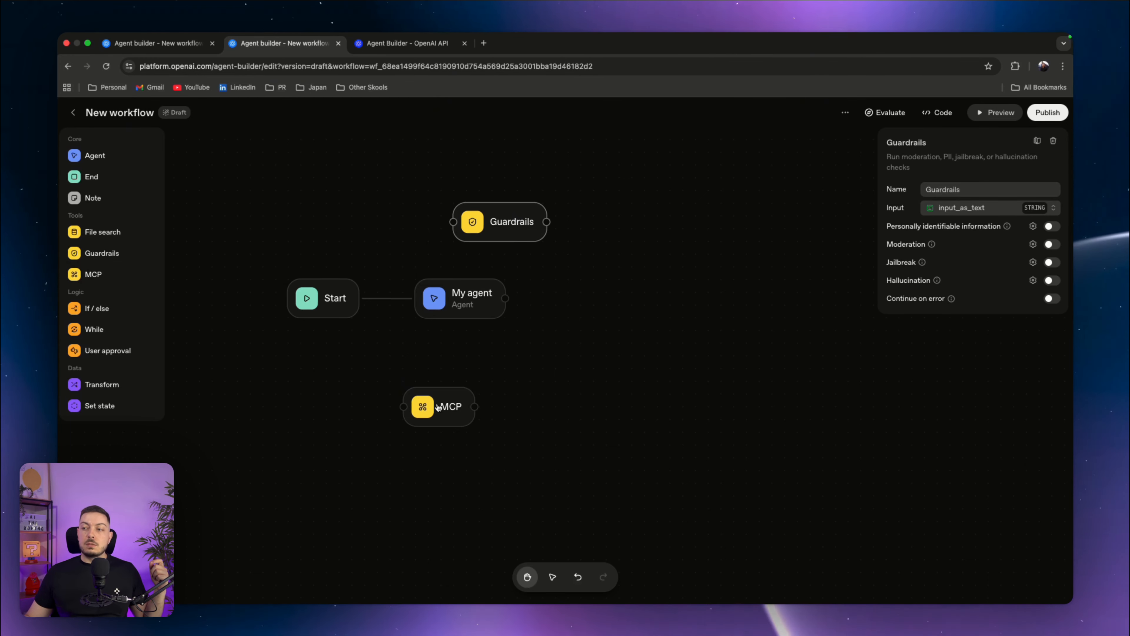
pyautogui.click(450, 414)
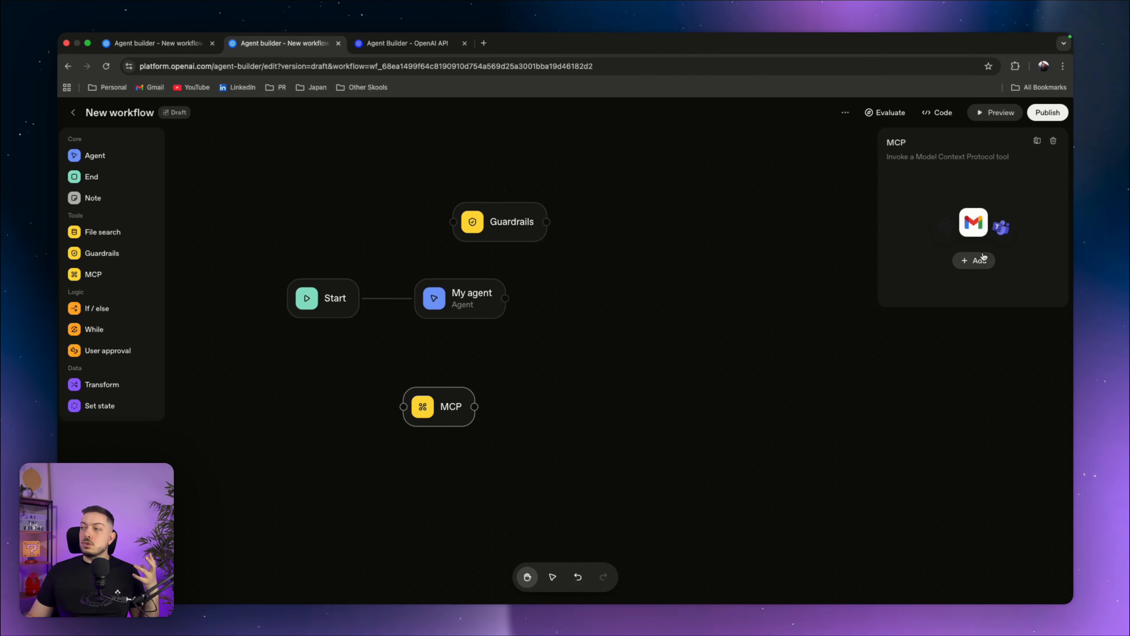
pyautogui.click(974, 260)
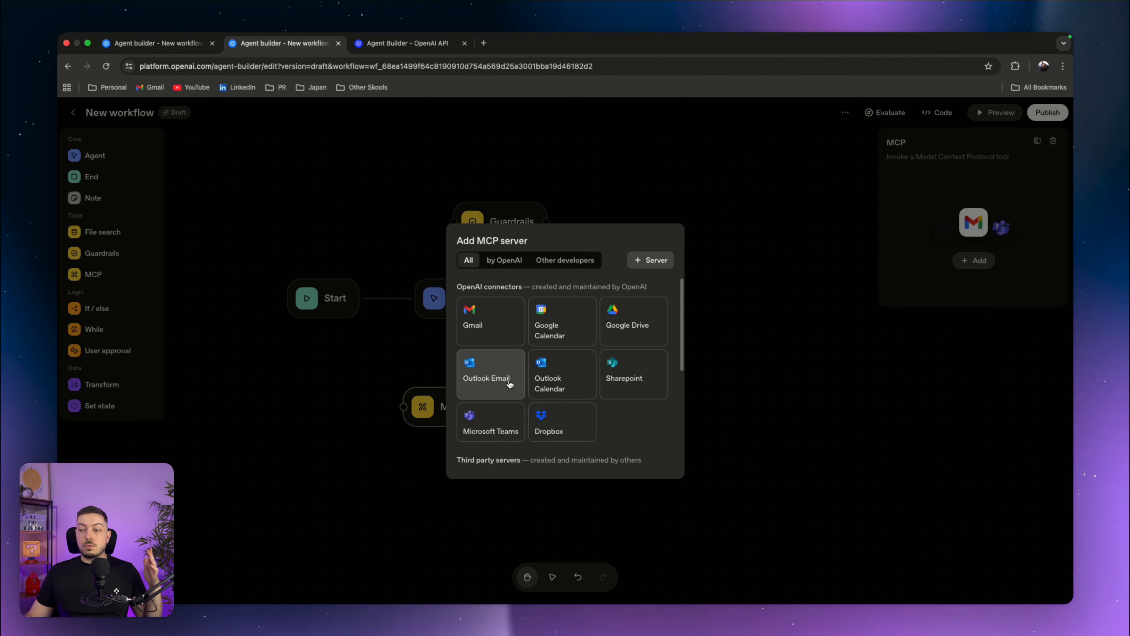
pyautogui.scroll(-5, 512, 378)
pyautogui.scroll(1, 522, 372)
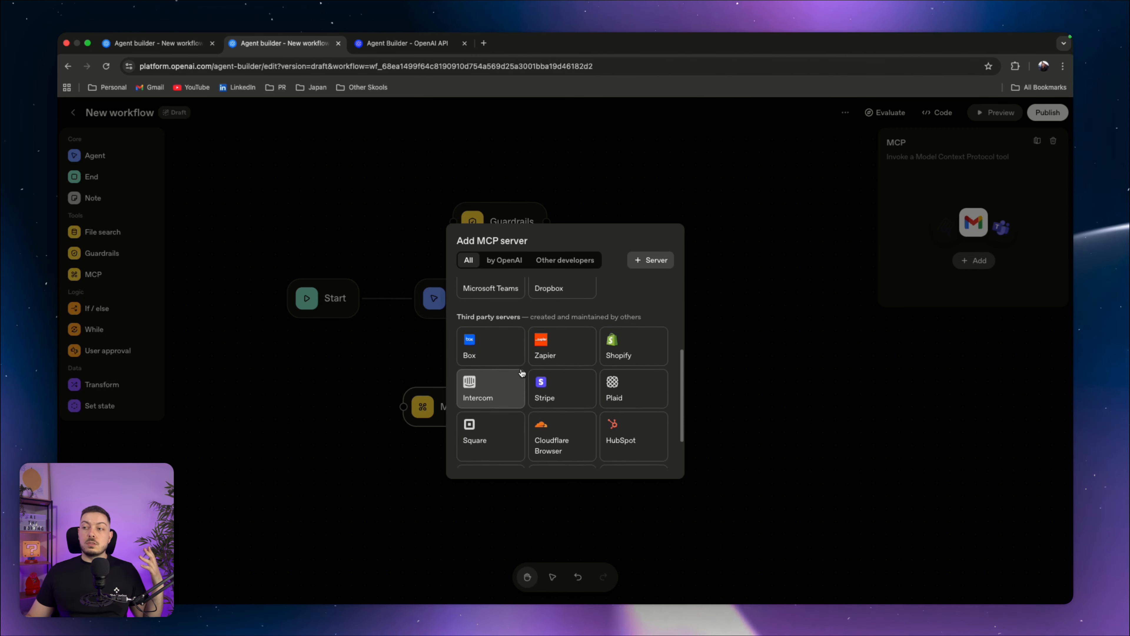
pyautogui.scroll(-2, 568, 390)
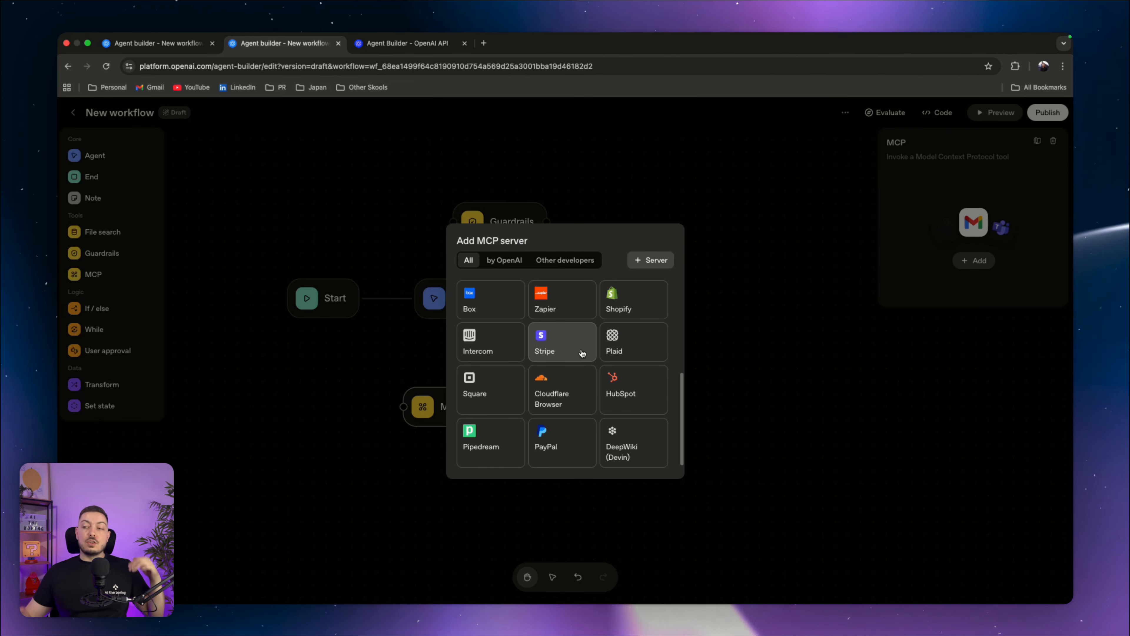
pyautogui.scroll(5, 582, 352)
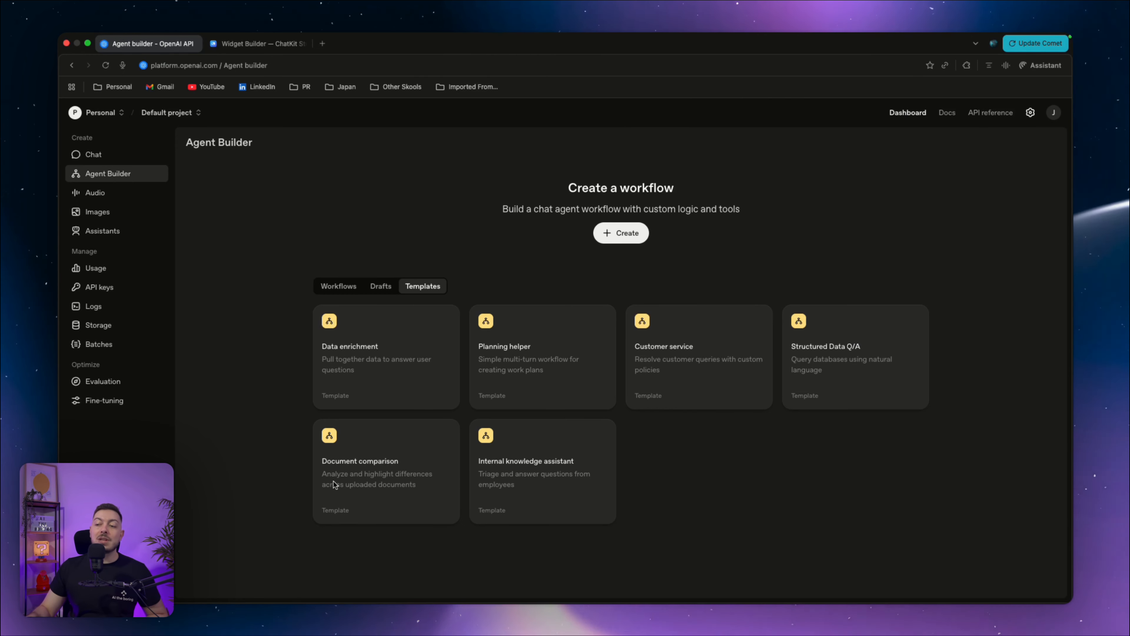
# Open the Document comparison template and look over its workflow from the Start node to the approval agents.
pyautogui.click(396, 491)
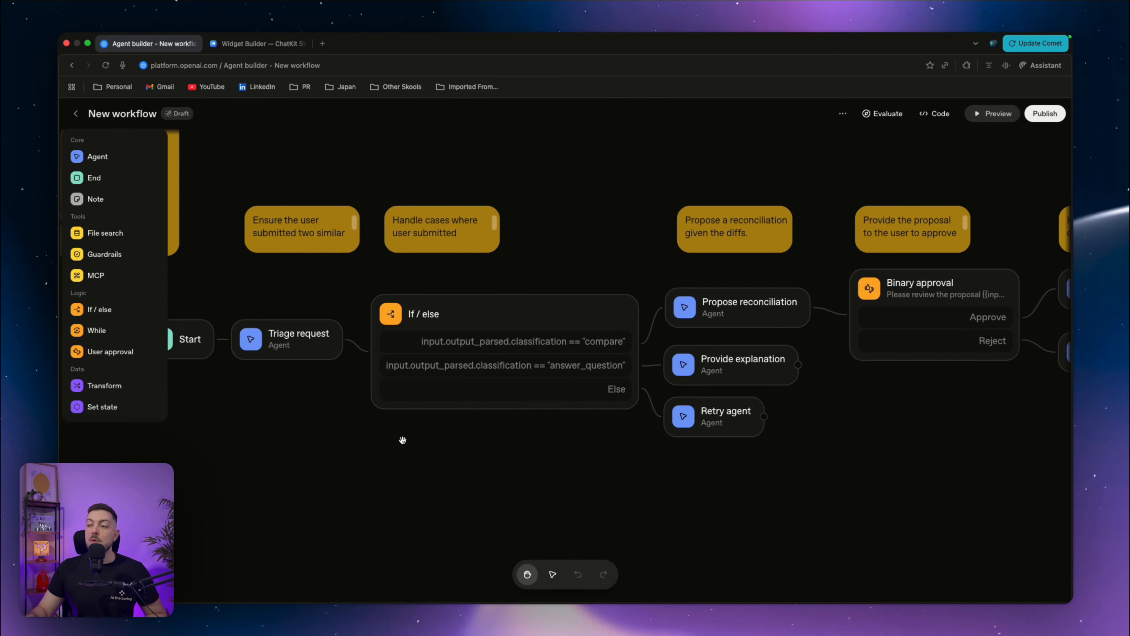
pyautogui.scroll(-5, 371, 427)
pyautogui.moveTo(363, 442); pyautogui.dragTo(457, 446)
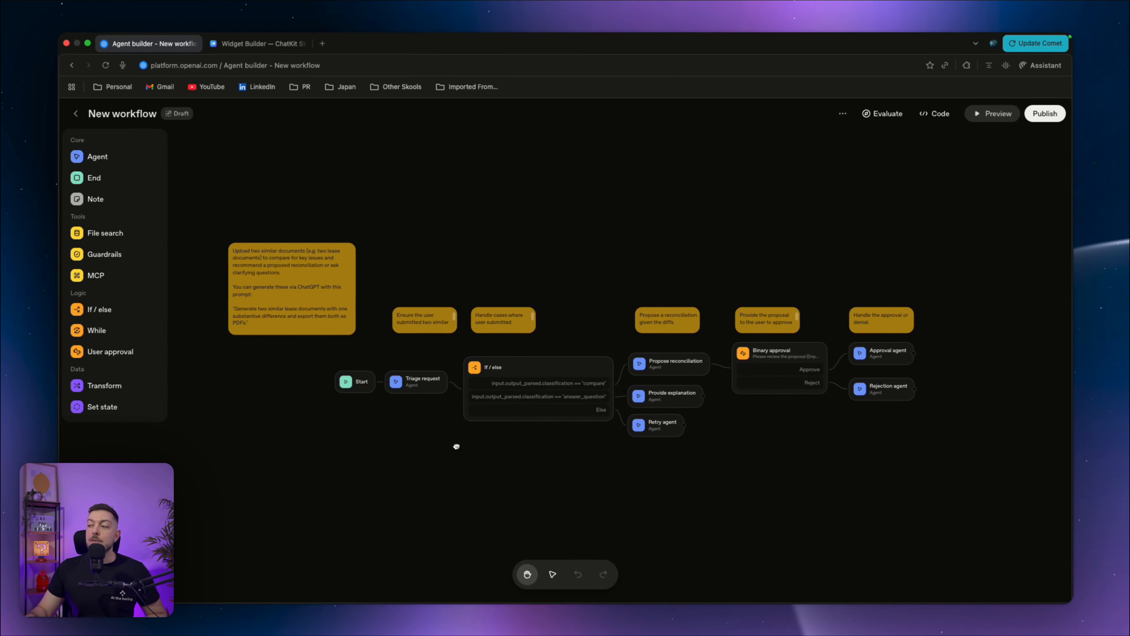
pyautogui.scroll(3, 456, 443)
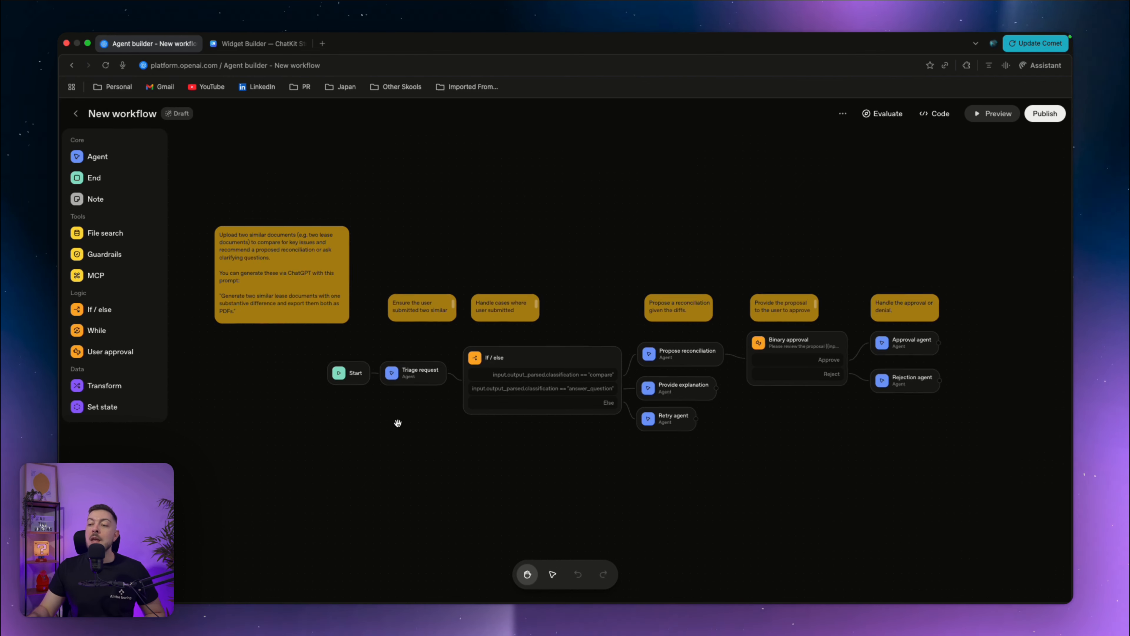
pyautogui.scroll(-3, 401, 421)
pyautogui.scroll(6, 400, 414)
pyautogui.moveTo(402, 407); pyautogui.dragTo(390, 473)
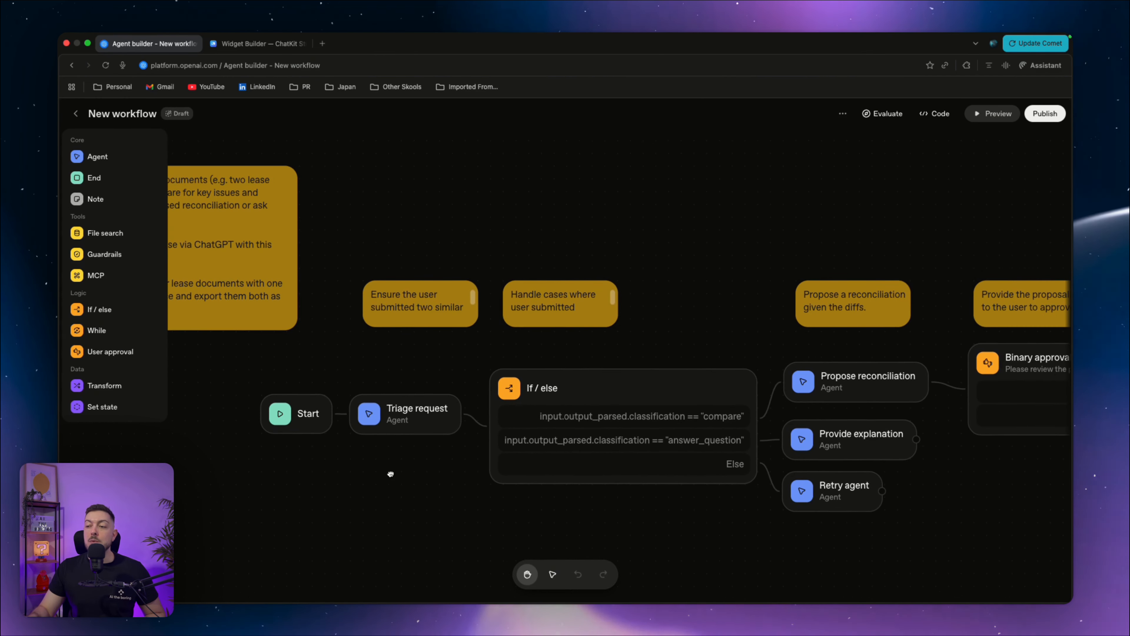
# Read the Triage request agent's full instructions and compare them with the conditions of the If / else node.
pyautogui.click(405, 420)
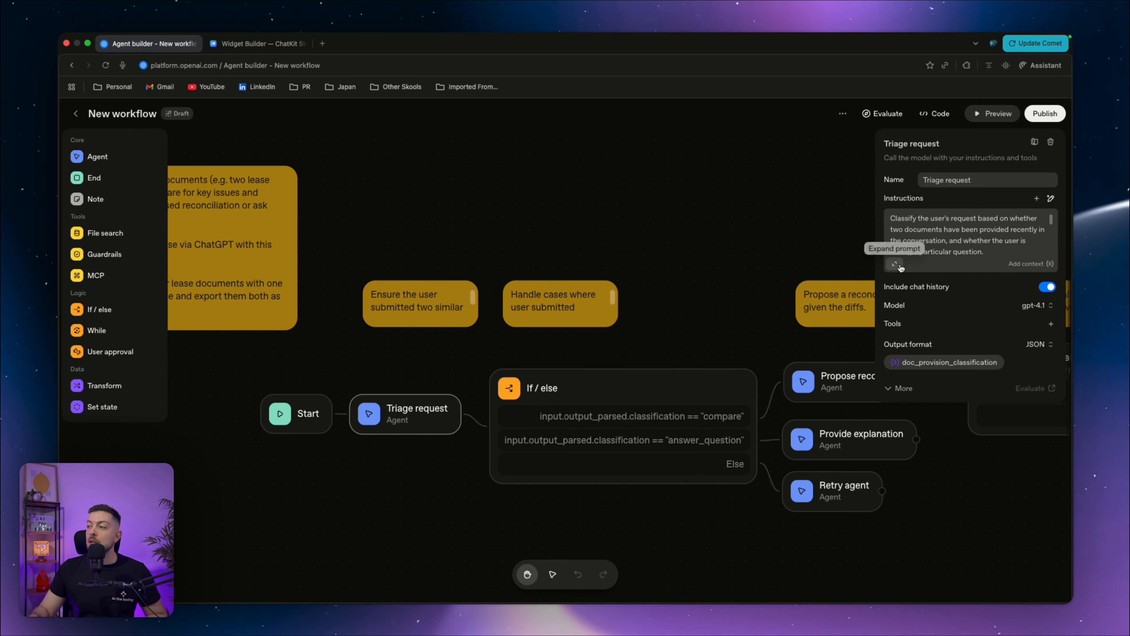
pyautogui.click(1050, 198)
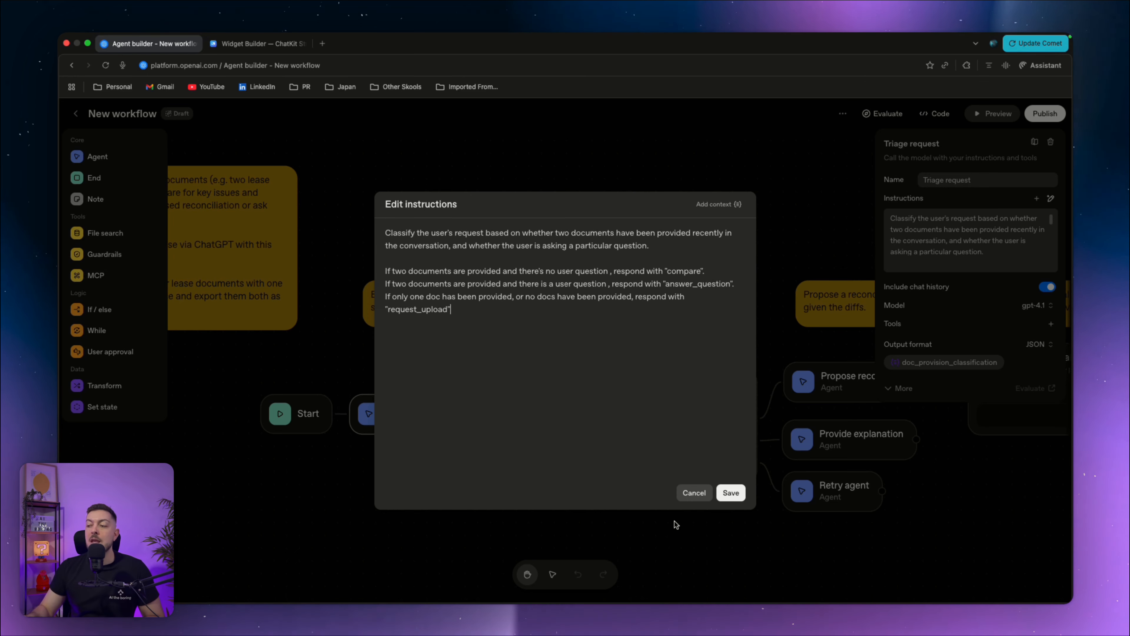
pyautogui.click(684, 493)
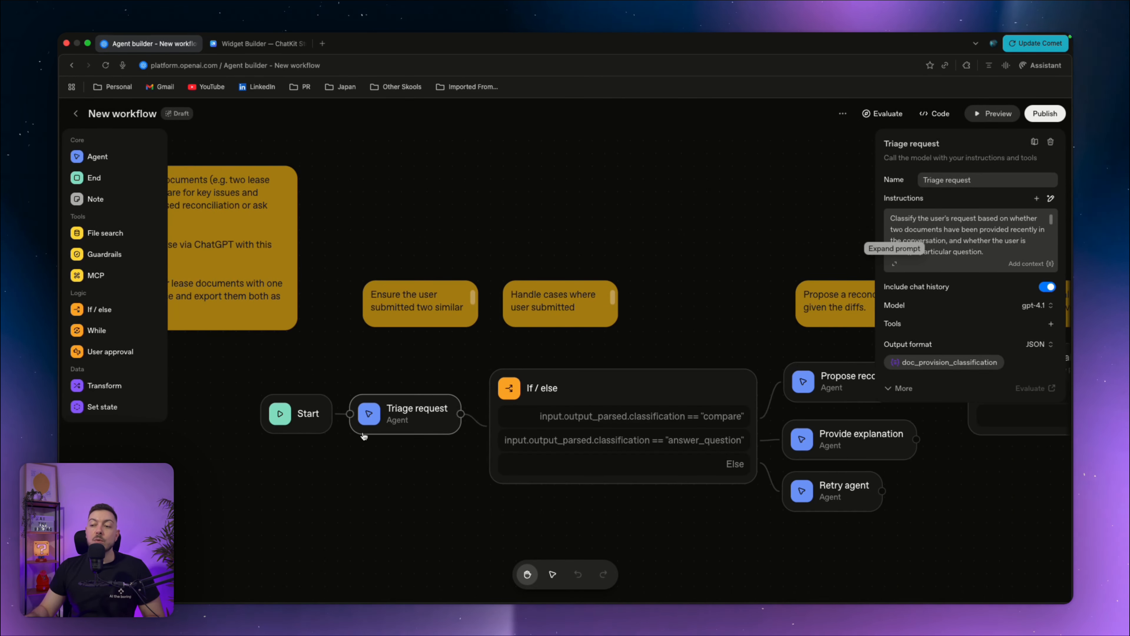
pyautogui.click(594, 399)
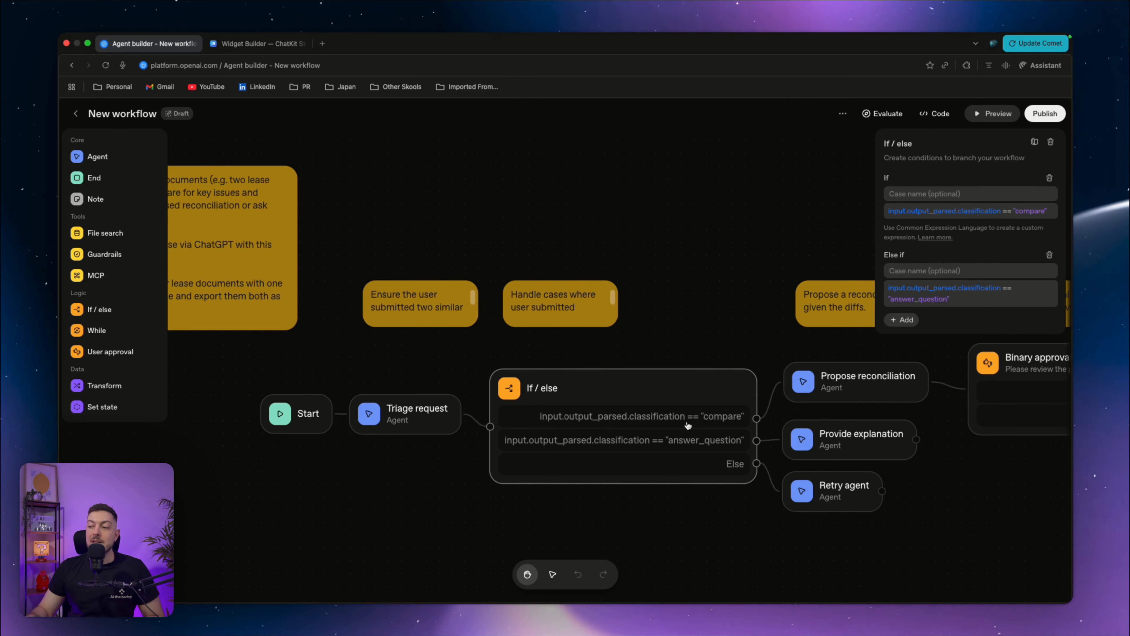
pyautogui.click(414, 424)
pyautogui.scroll(-5, 943, 258)
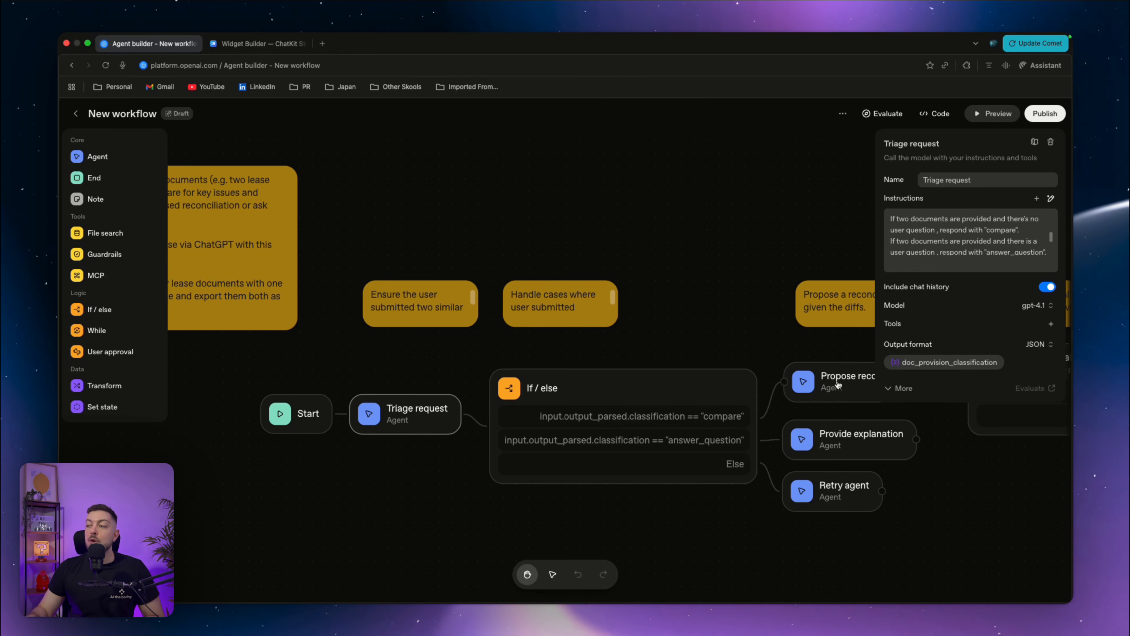
# Read the full instructions of the Propose reconciliation agent and close them without changes.
pyautogui.click(819, 382)
pyautogui.moveTo(777, 342); pyautogui.dragTo(645, 333)
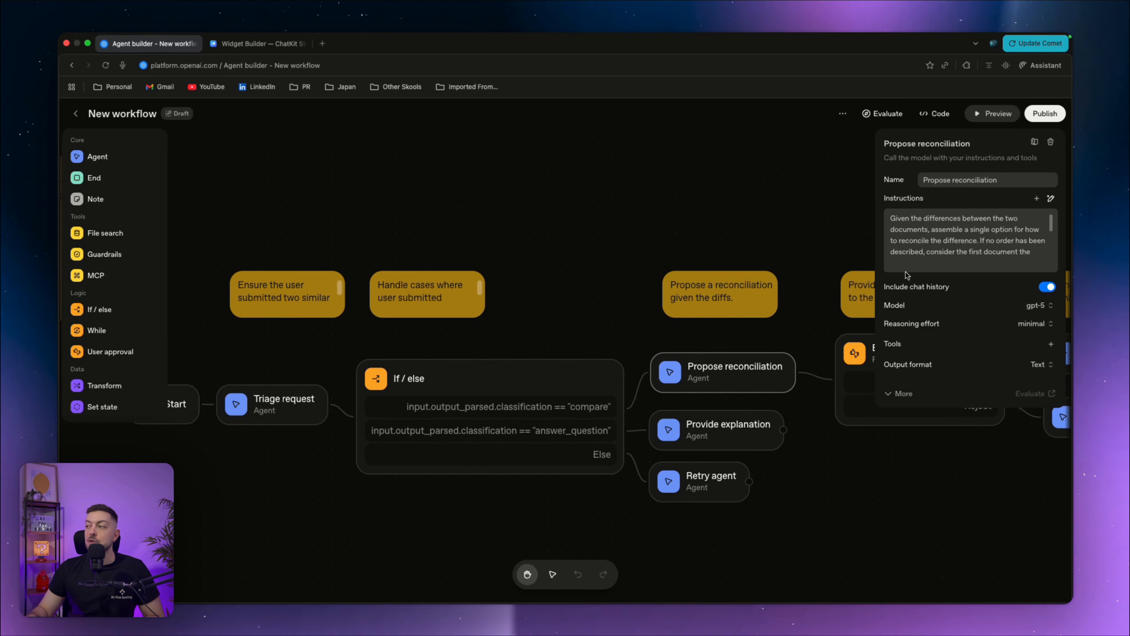
pyautogui.click(1039, 260)
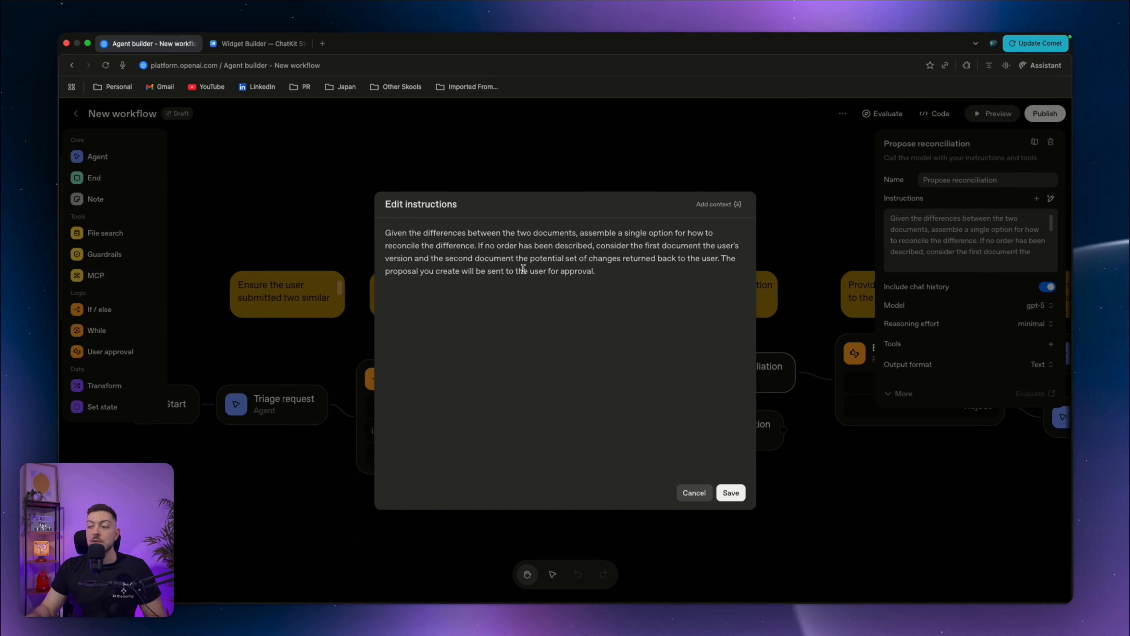
pyautogui.click(704, 493)
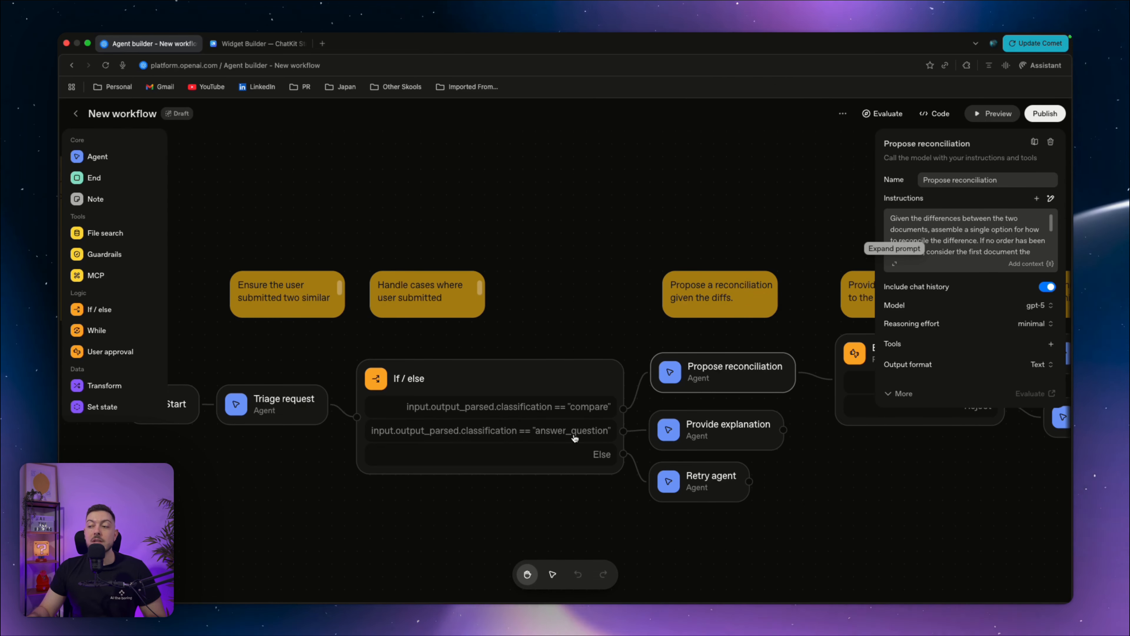
# Recheck in the Triage request agent's expanded instructions when it responds with "answer_question" or "request_upload".
pyautogui.click(268, 410)
pyautogui.scroll(-5, 956, 247)
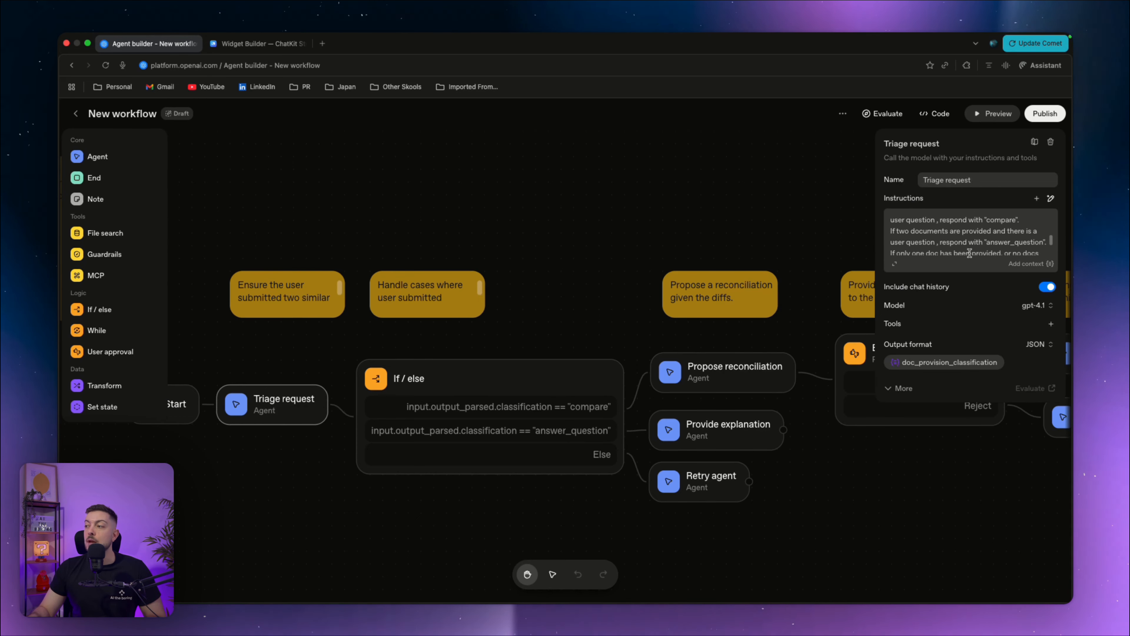
pyautogui.click(894, 264)
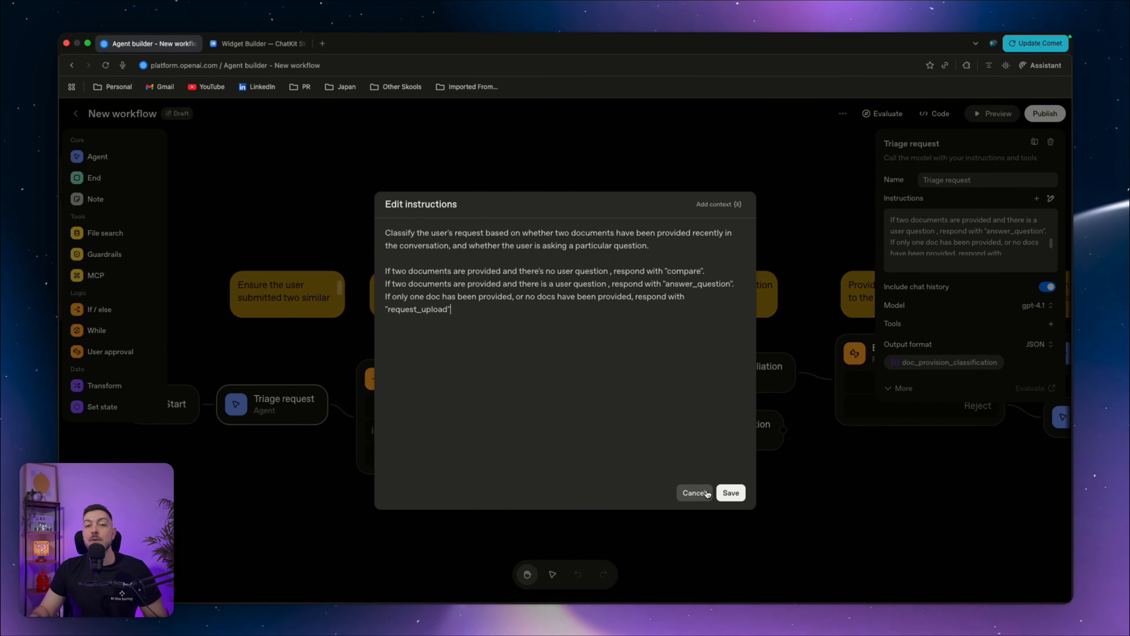
pyautogui.click(694, 492)
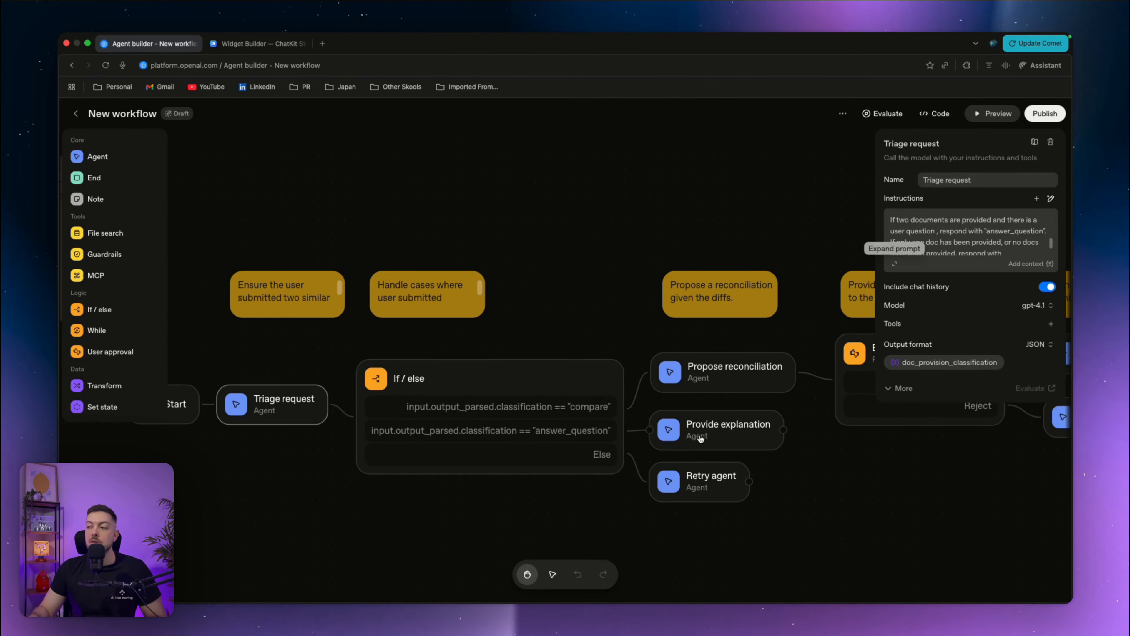
# Read the full instructions of the Provide explanation agent and the Retry agent, closing each without changes.
pyautogui.click(705, 435)
pyautogui.click(895, 266)
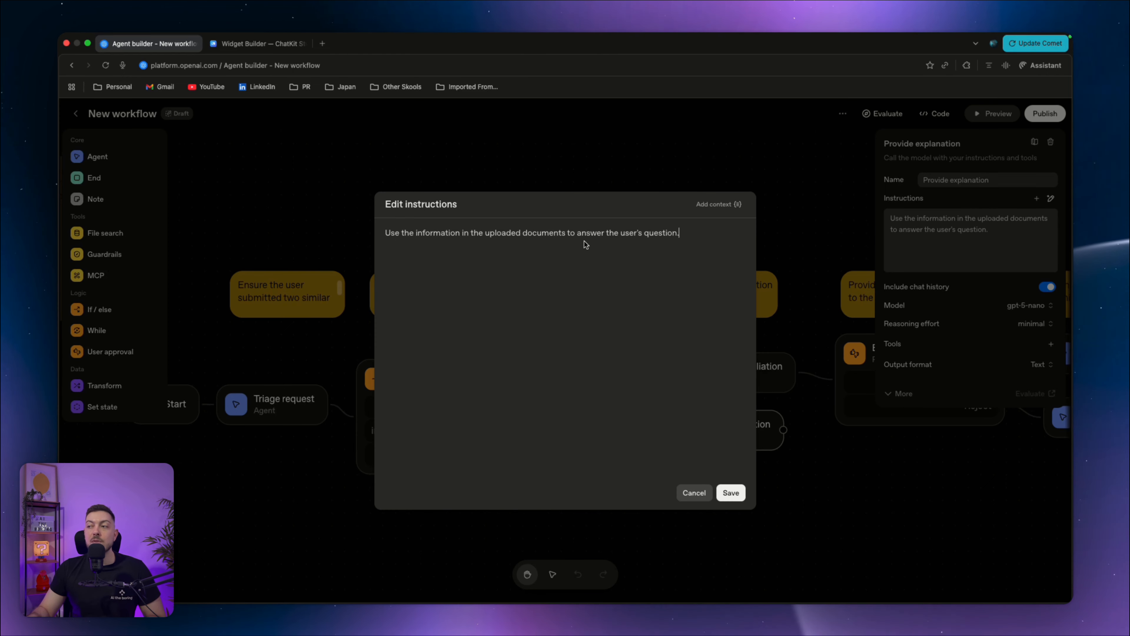
pyautogui.click(686, 494)
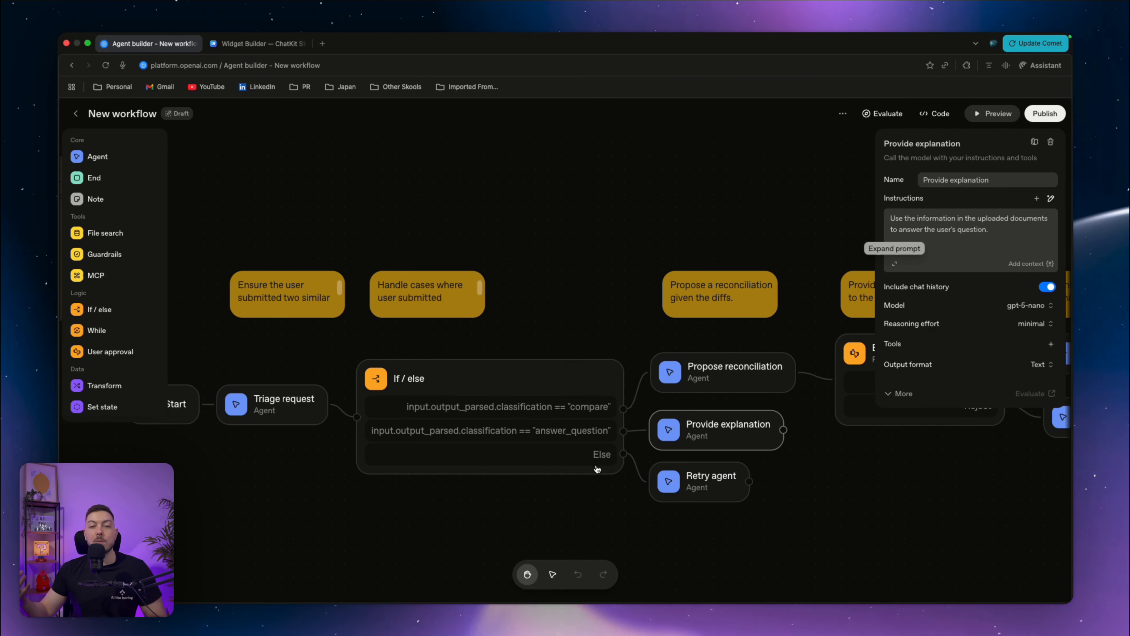
pyautogui.click(720, 489)
pyautogui.click(895, 263)
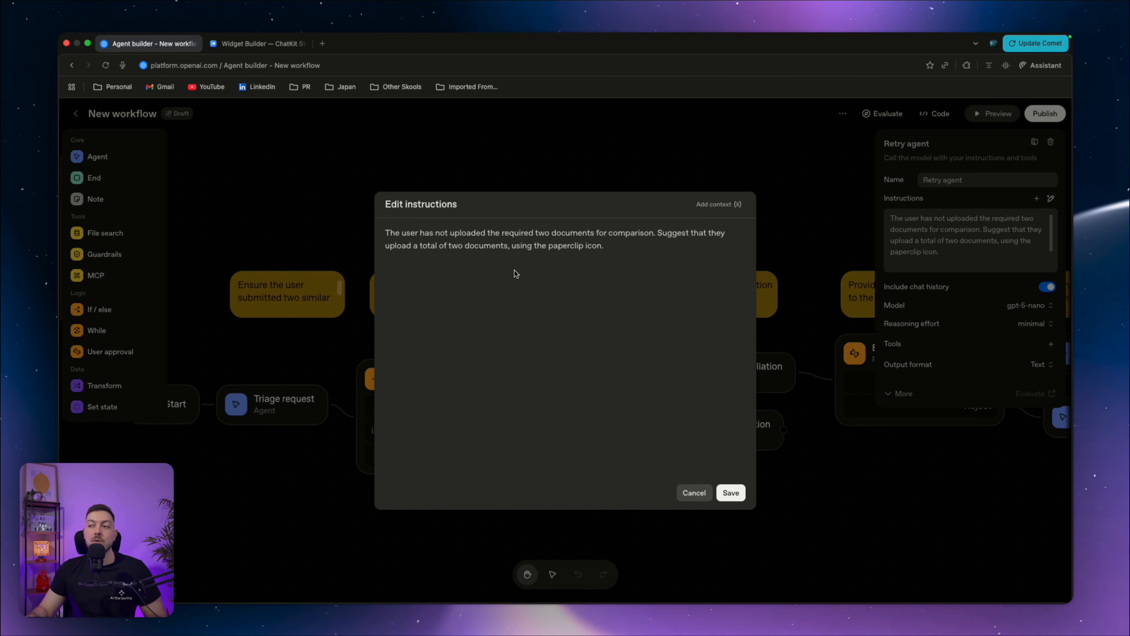
pyautogui.click(692, 493)
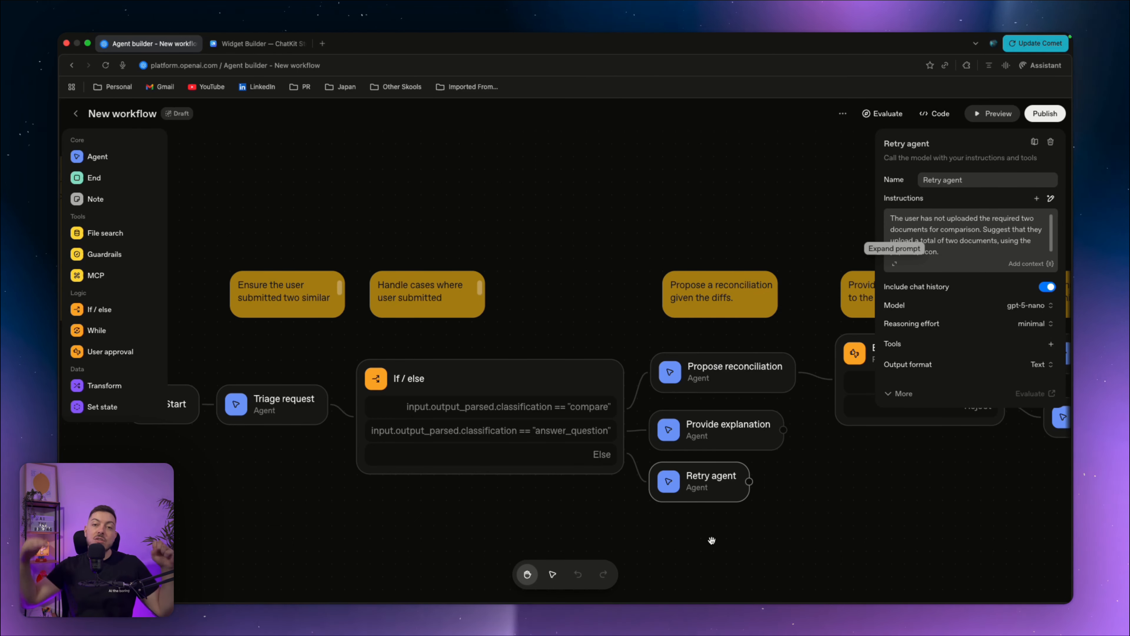
# Check the Binary approval node's message and read the Approval agent's full instructions with their email data schema, leaving both unchanged.
pyautogui.moveTo(770, 536); pyautogui.dragTo(345, 516)
pyautogui.click(435, 351)
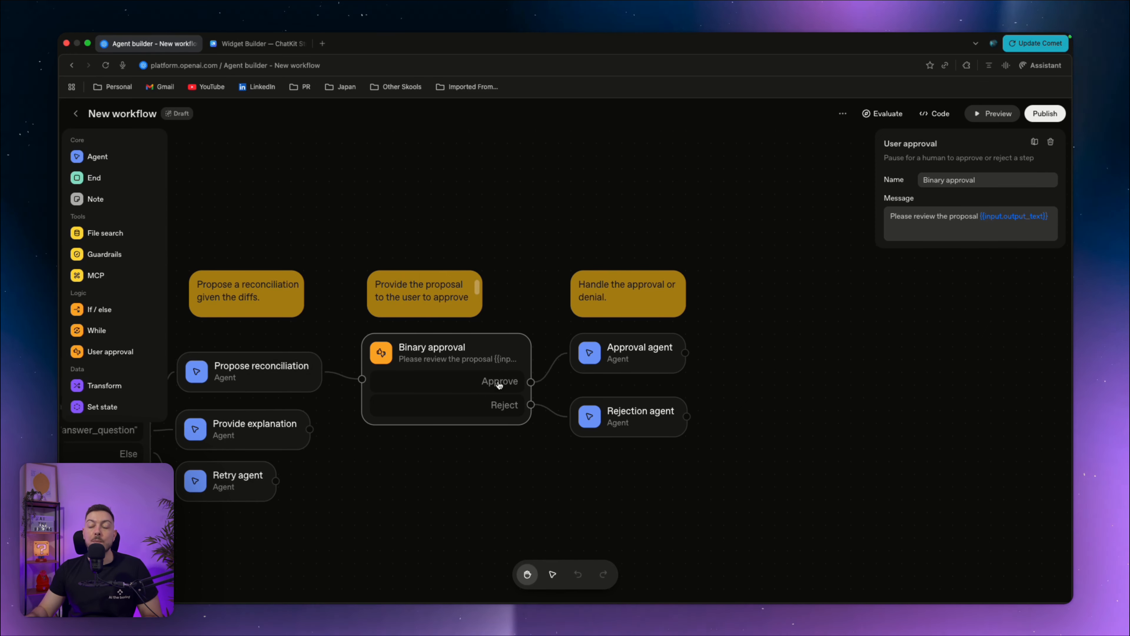
pyautogui.click(623, 363)
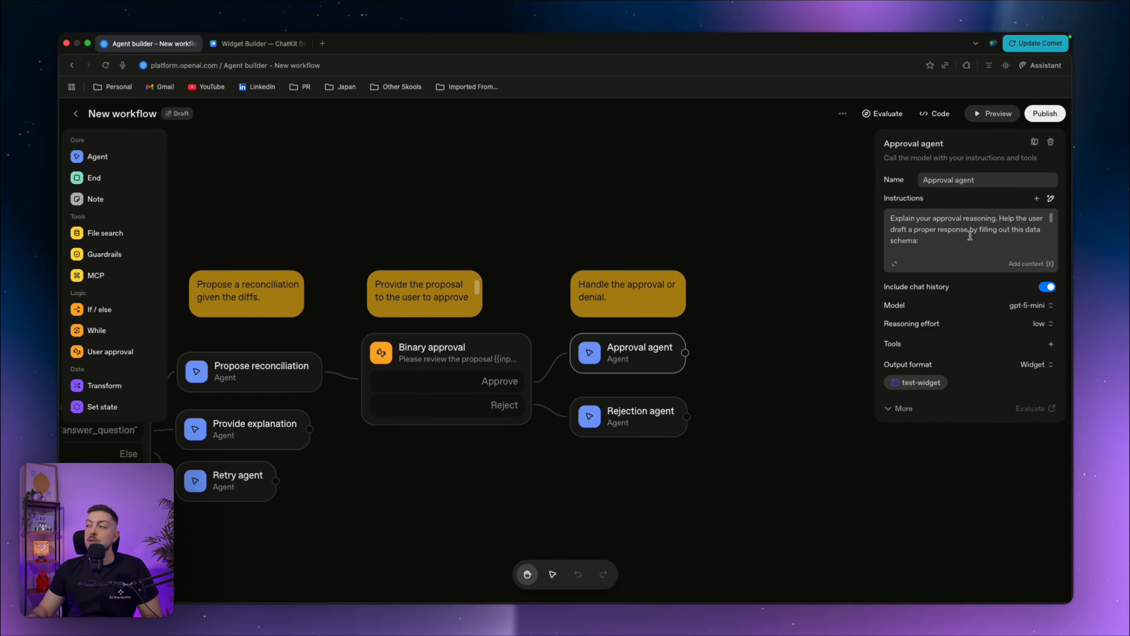
pyautogui.click(897, 263)
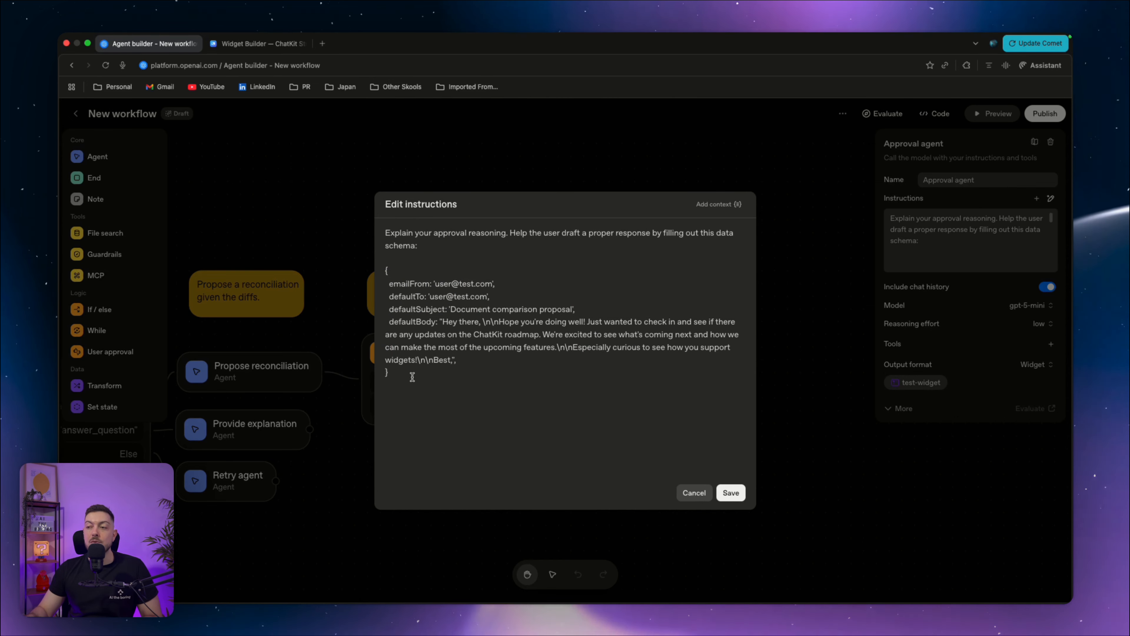
pyautogui.moveTo(406, 374); pyautogui.dragTo(385, 271)
pyautogui.click(481, 363)
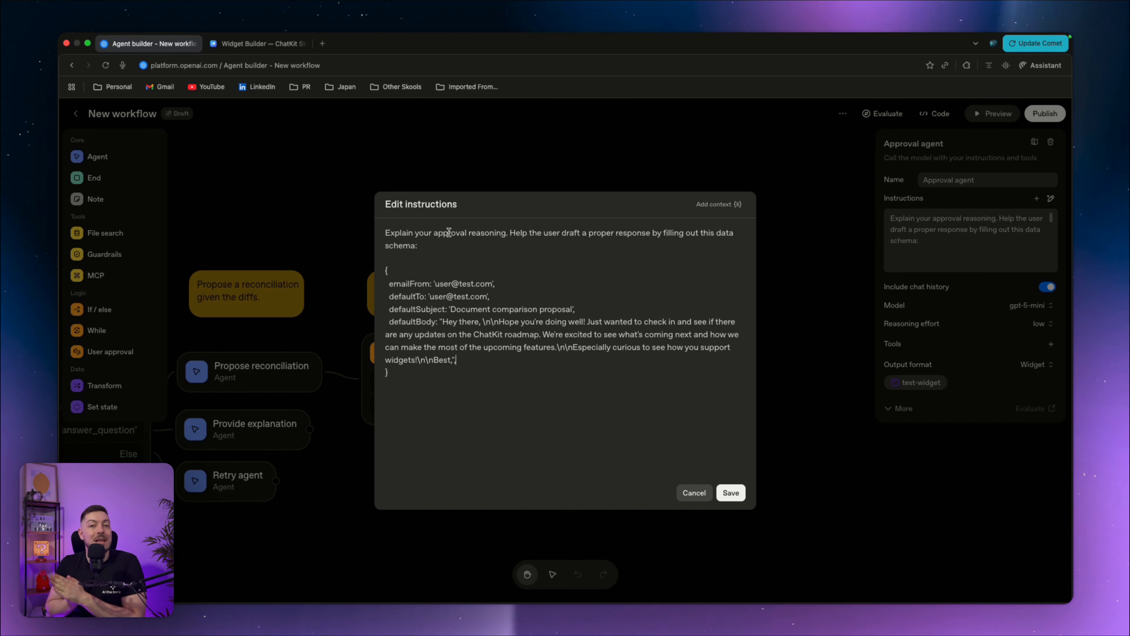
pyautogui.click(705, 499)
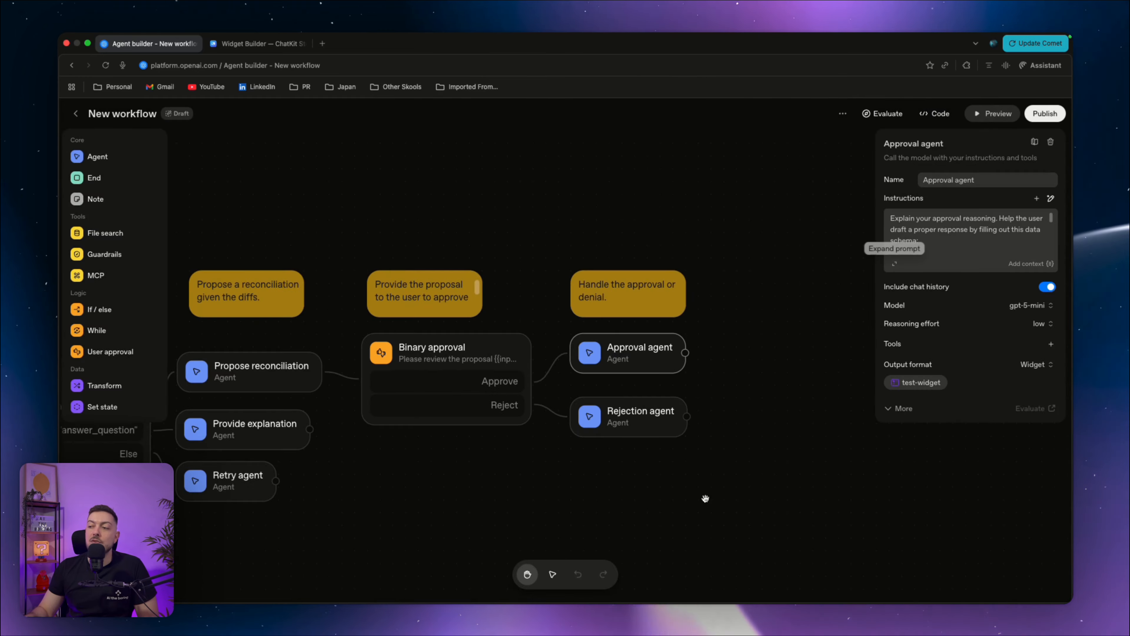
# Compare the Rejection agent's output format with the Approval agent's, and inspect the Approval agent's test-widget.
pyautogui.click(642, 418)
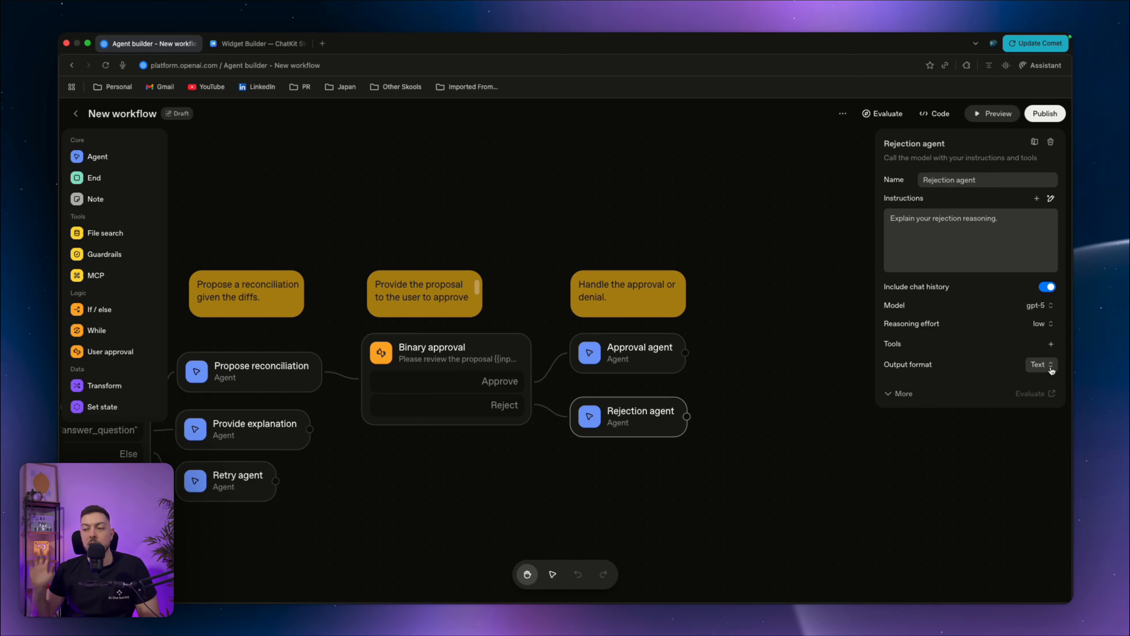
pyautogui.click(650, 358)
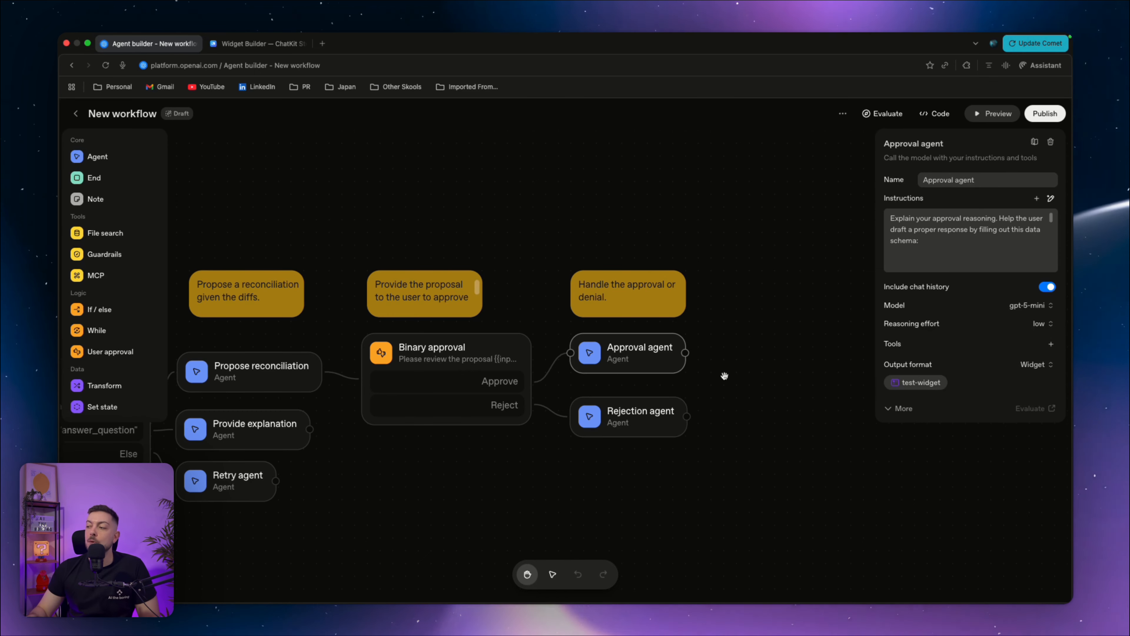
pyautogui.click(910, 384)
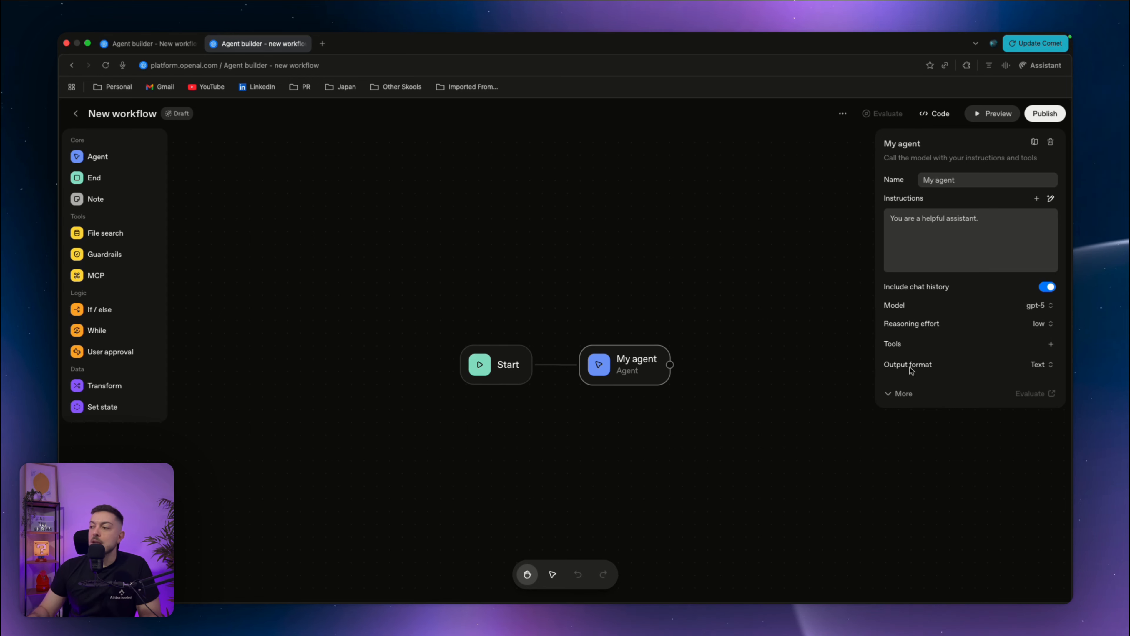
# Set the output format of My agent to Widget and open Widget Builder to create a new widget for it.
pyautogui.click(1039, 365)
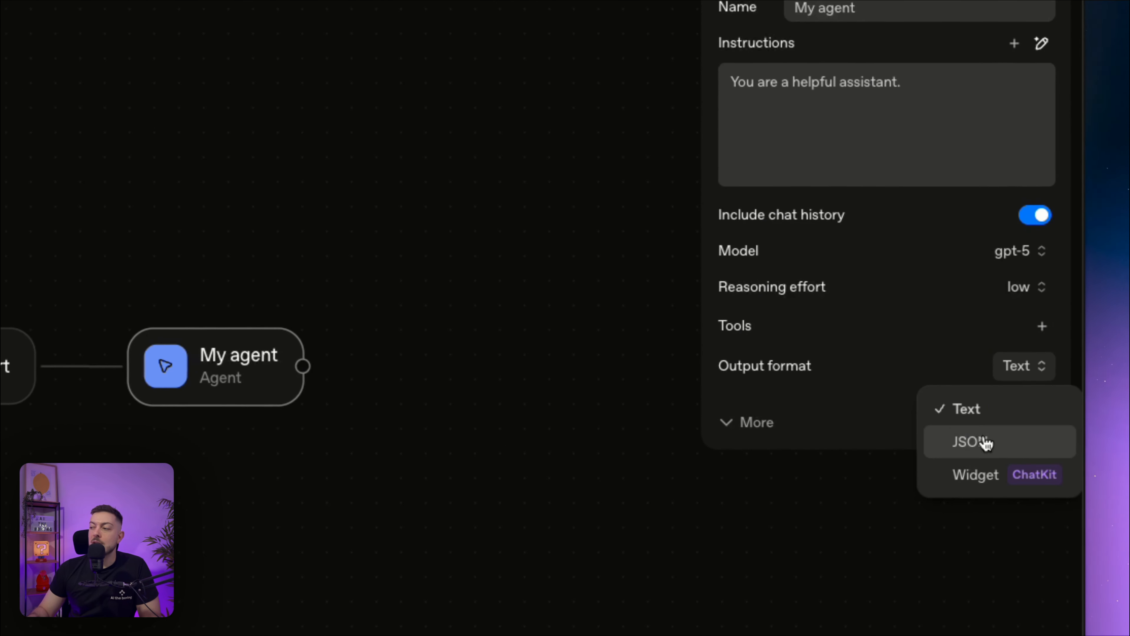
pyautogui.click(981, 476)
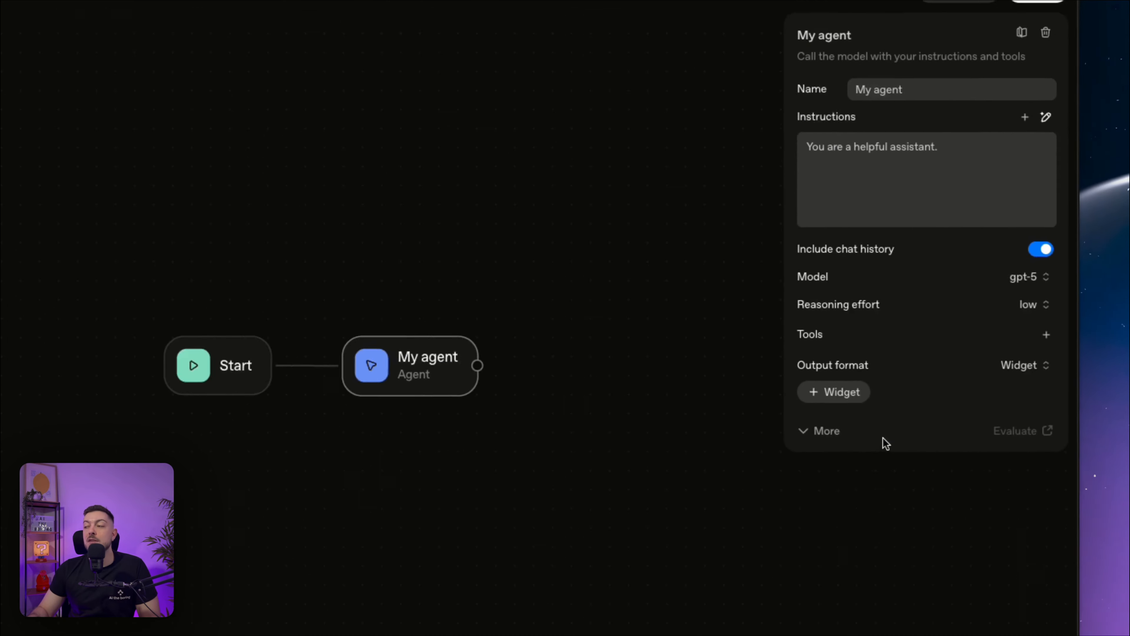
pyautogui.click(833, 392)
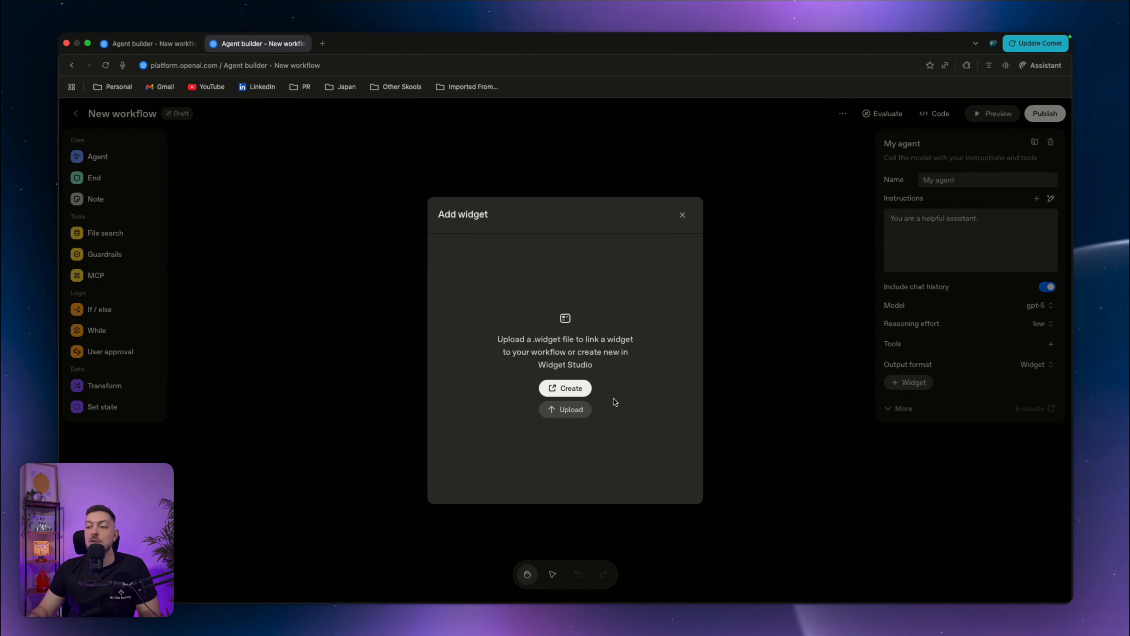
pyautogui.click(568, 389)
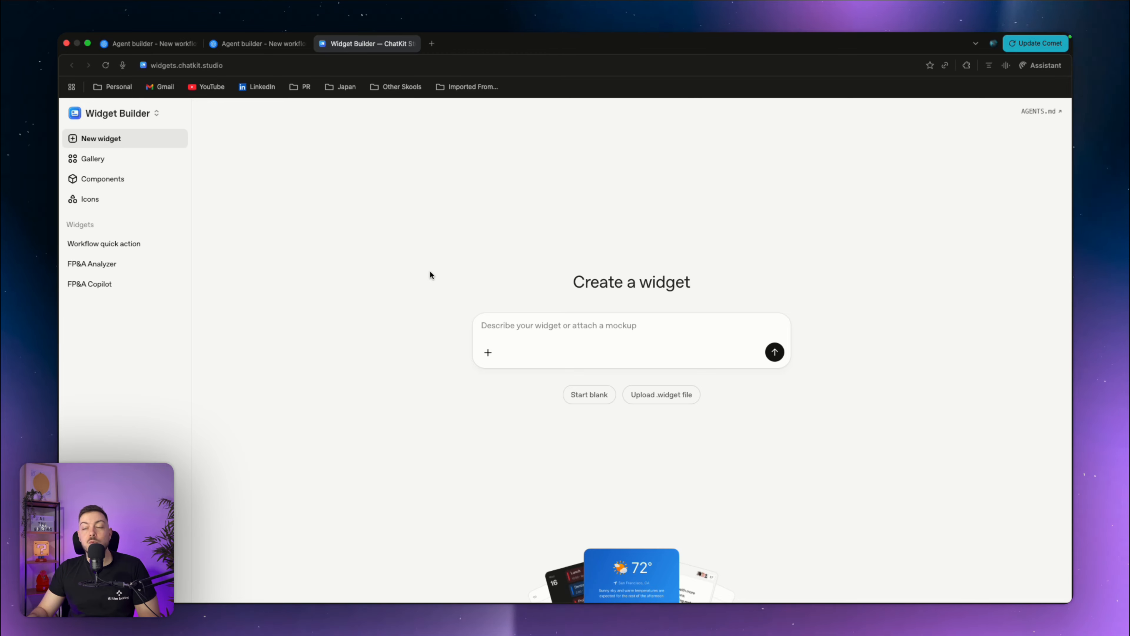
# Browse the example widgets in the Widget Builder gallery.
pyautogui.click(94, 159)
pyautogui.scroll(-10, 472, 284)
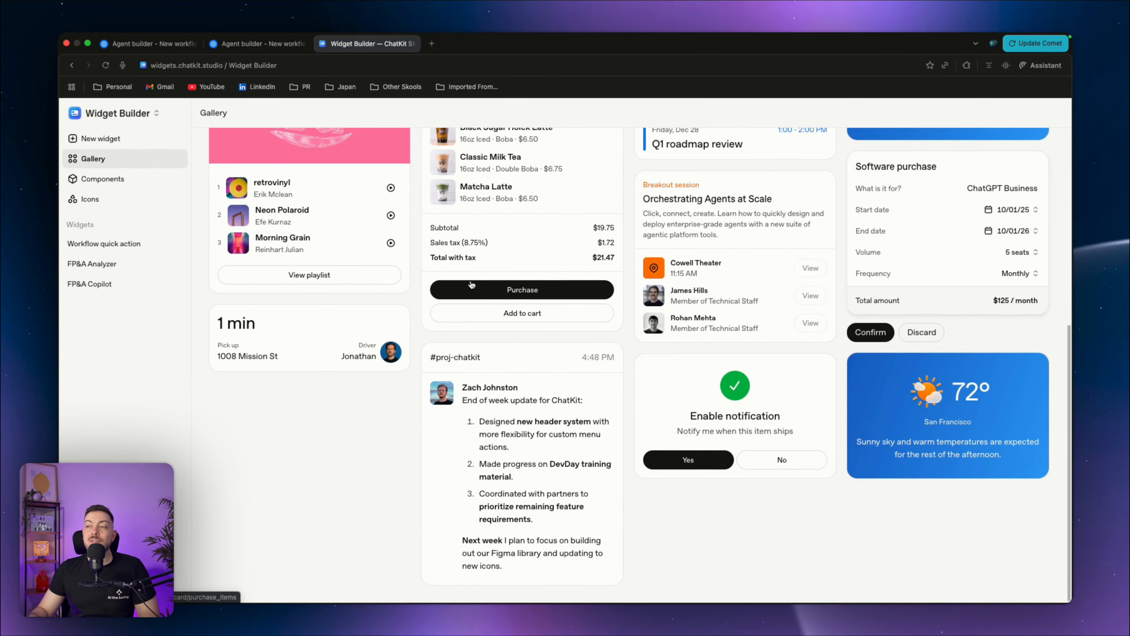
pyautogui.scroll(8, 471, 284)
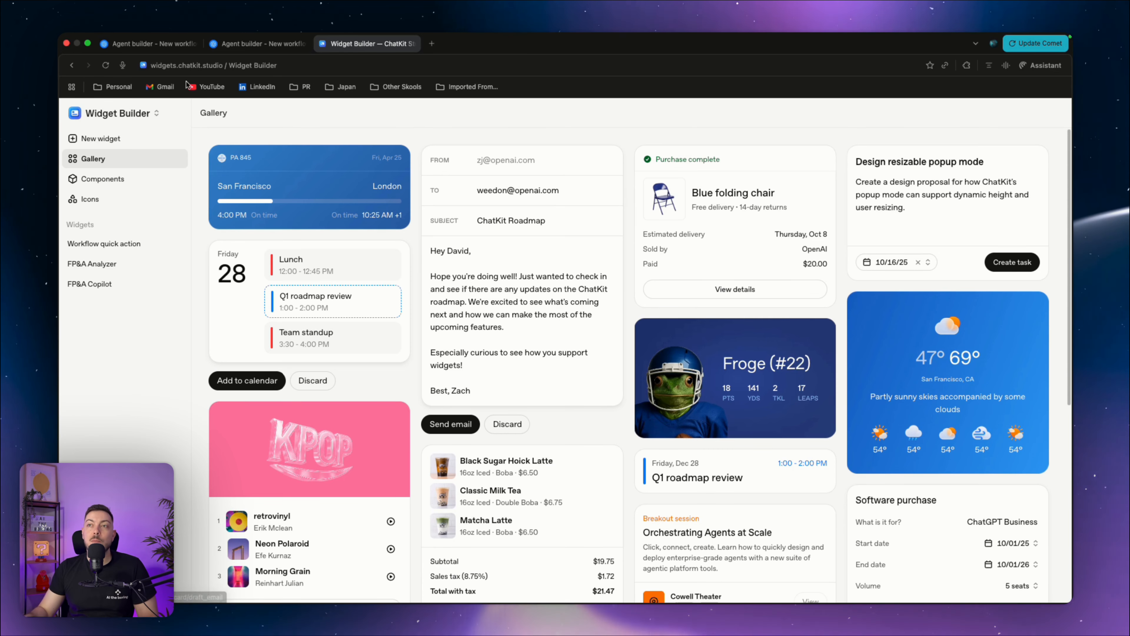
# Return to the Document comparison workflow and recheck the data schema in the Approval agent's expanded instructions, leaving it unchanged.
pyautogui.click(152, 43)
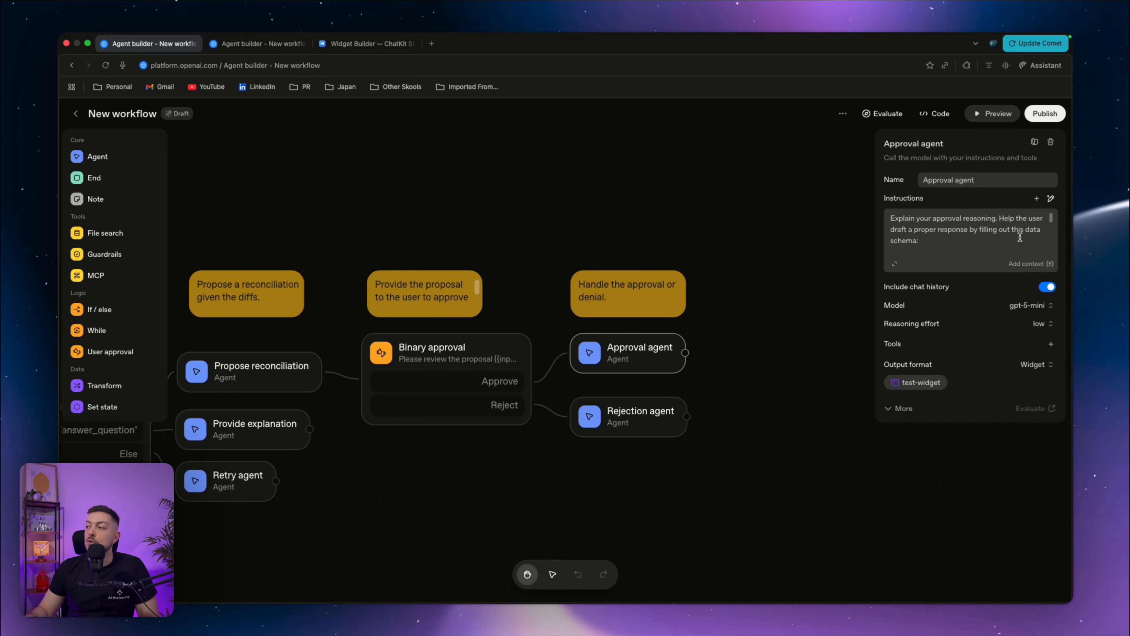
pyautogui.click(1051, 198)
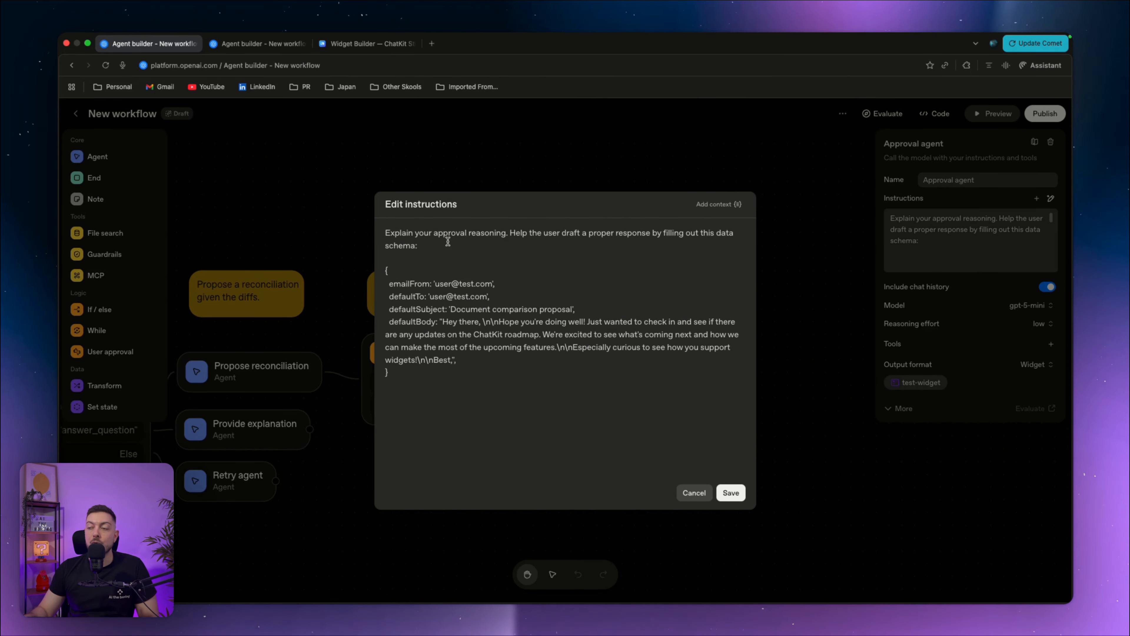
pyautogui.moveTo(481, 368); pyautogui.dragTo(369, 281)
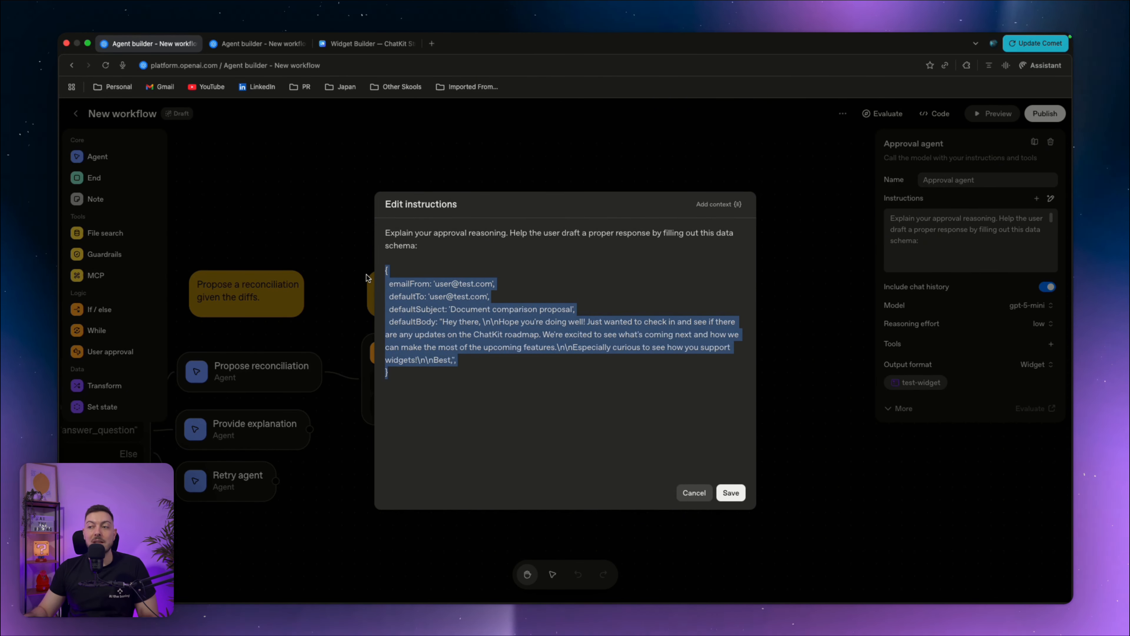
pyautogui.click(459, 346)
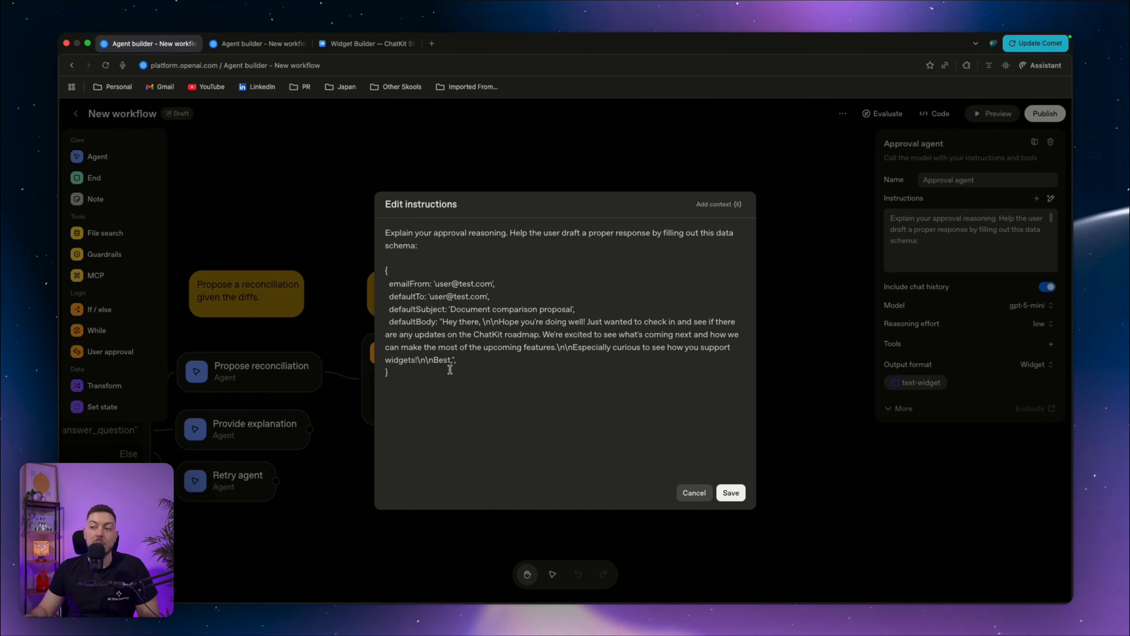
pyautogui.click(701, 501)
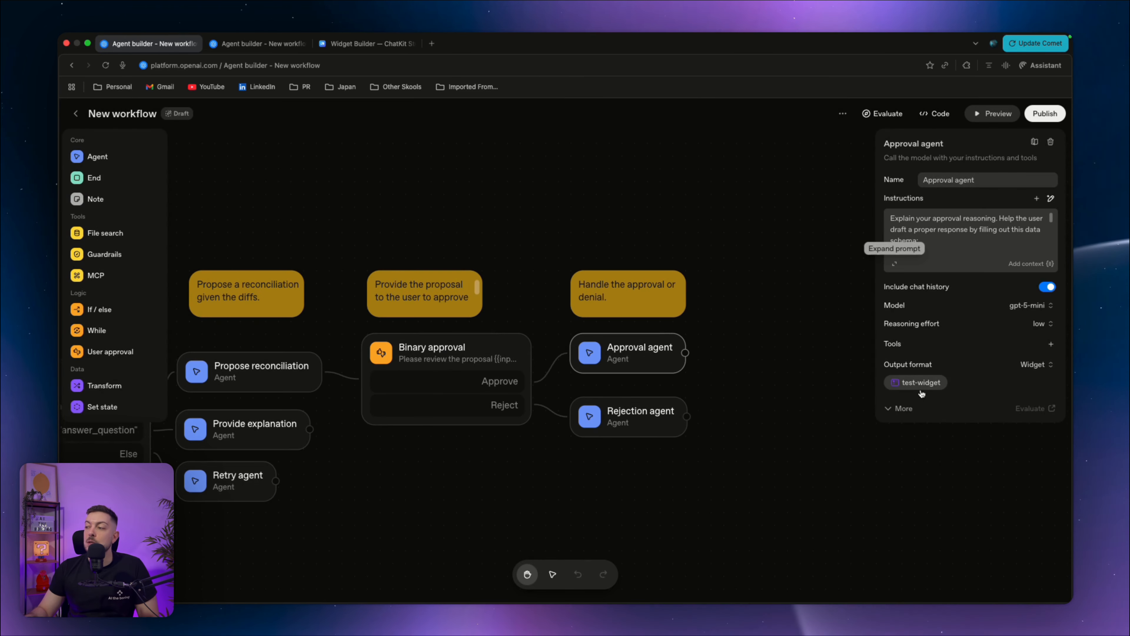
# Preview the Approval agent's test-widget and compare it with the draft email example and its code in the Widget Builder gallery.
pyautogui.click(918, 384)
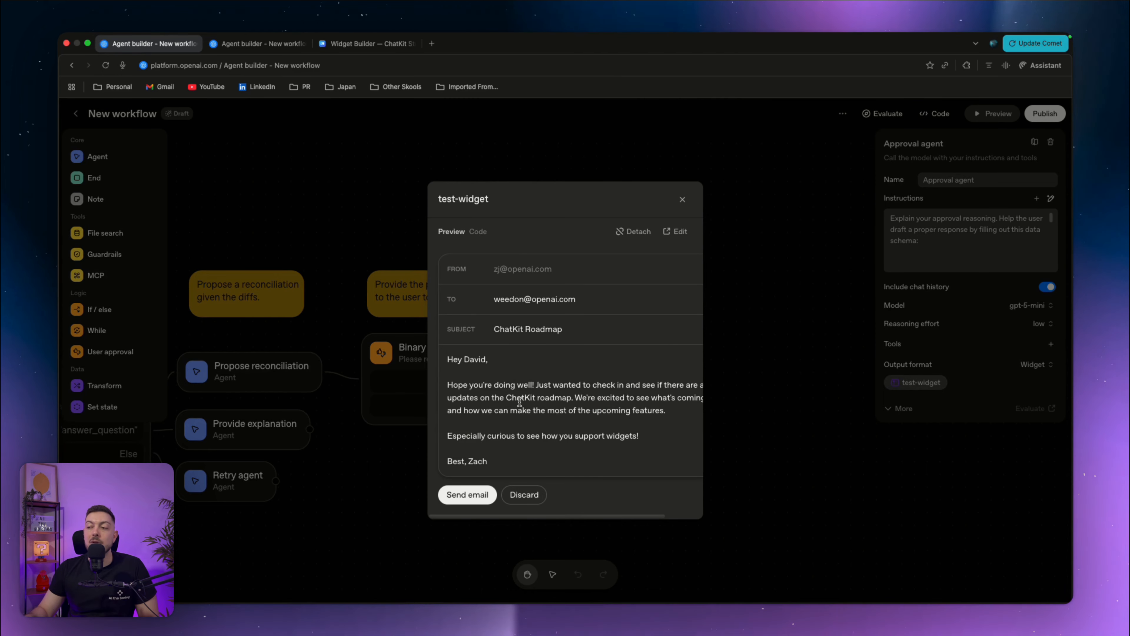
pyautogui.click(369, 43)
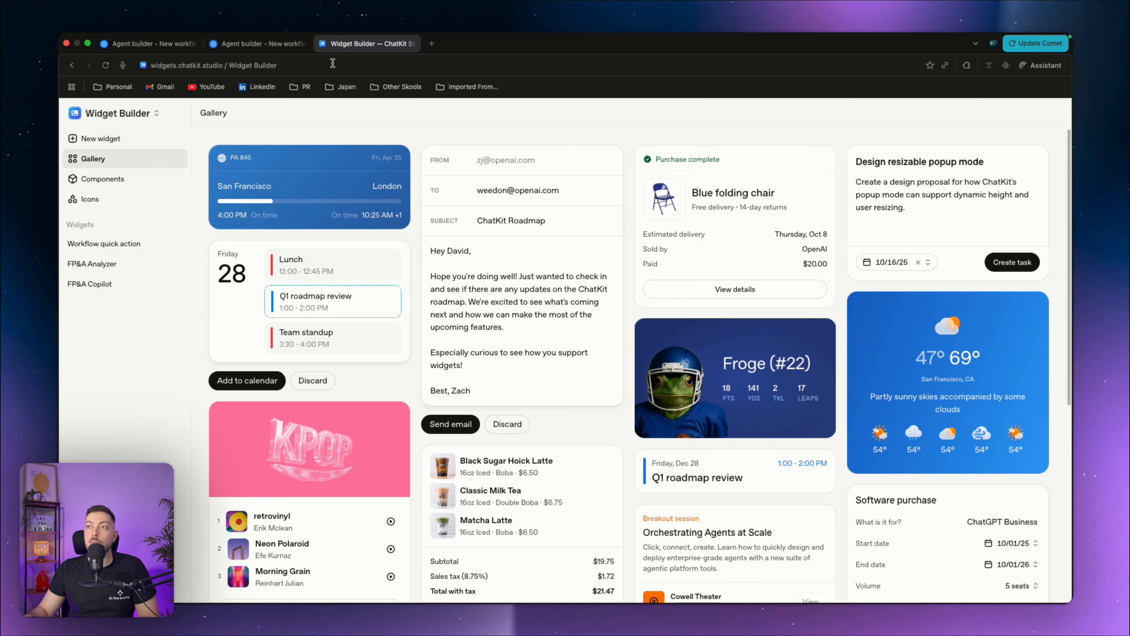
pyautogui.click(505, 244)
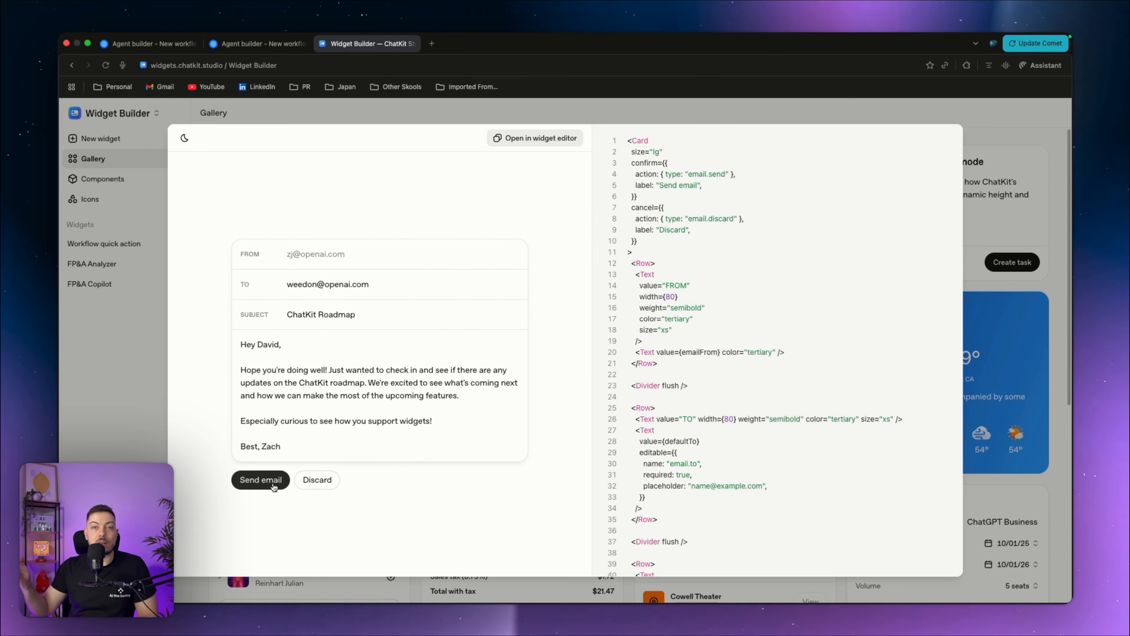
pyautogui.click(207, 106)
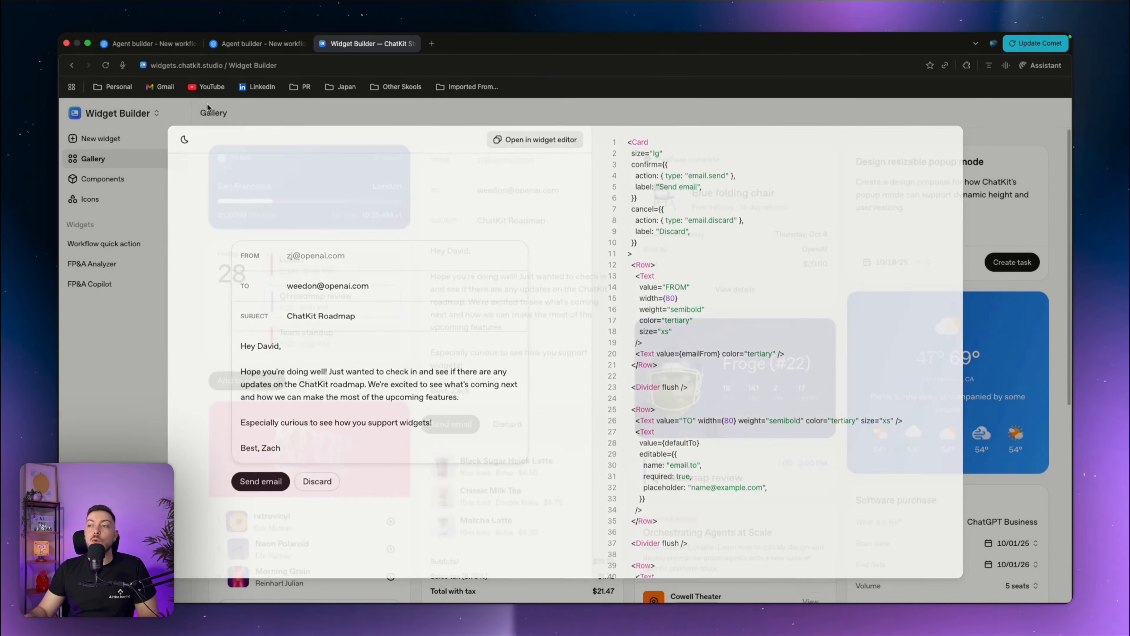
# Look over the remaining gallery widgets and open the prompt for describing a new widget.
pyautogui.scroll(-6, 545, 313)
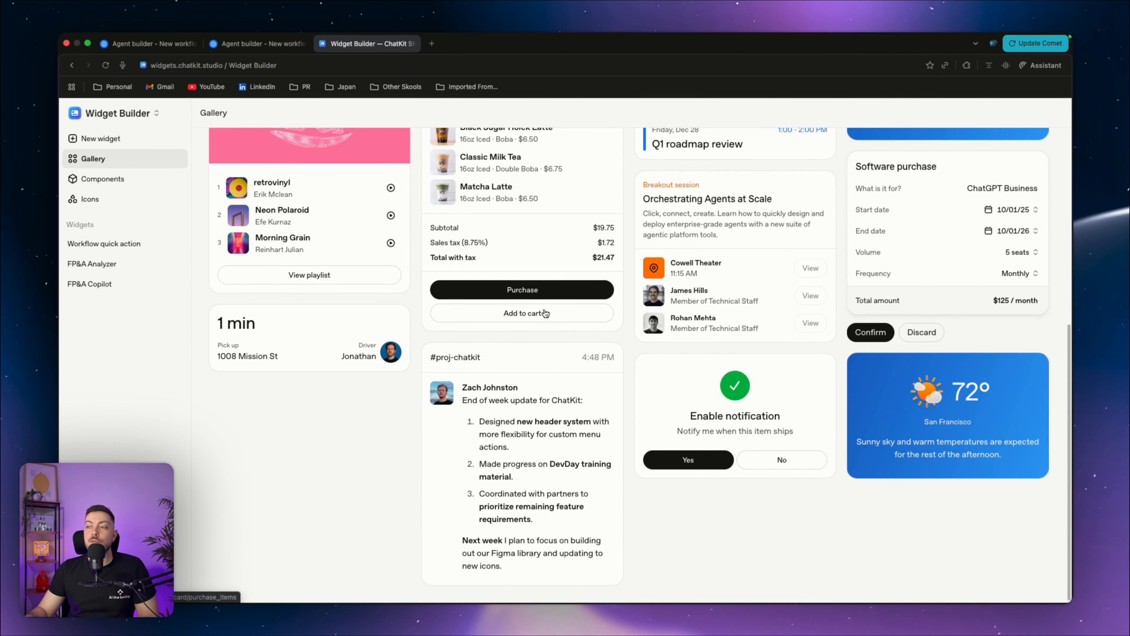
pyautogui.scroll(8, 545, 313)
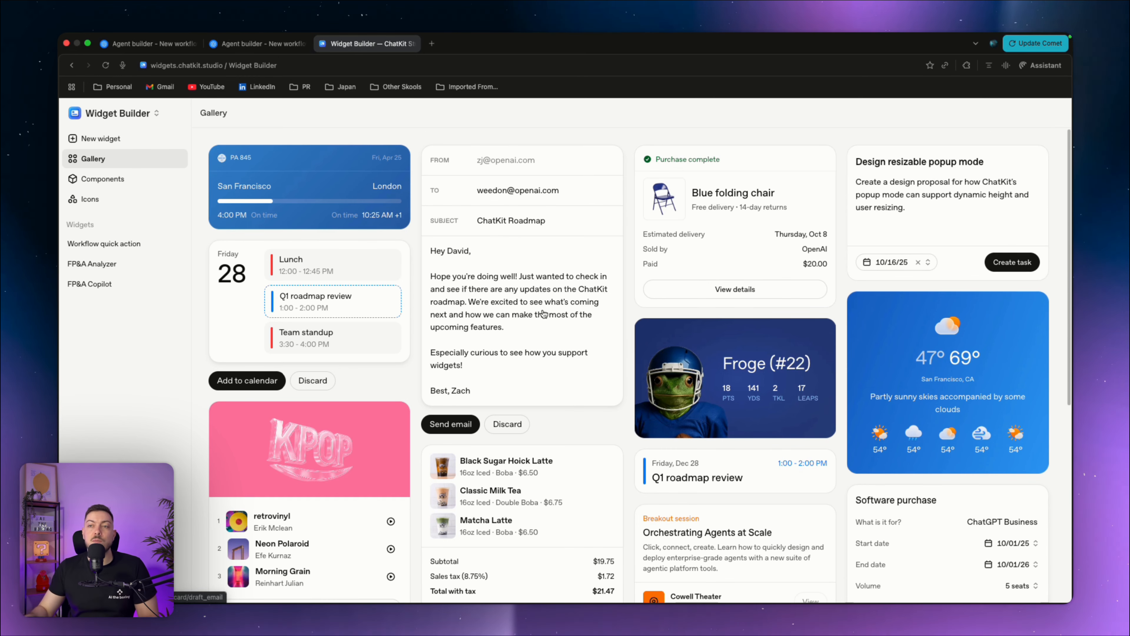
pyautogui.click(99, 139)
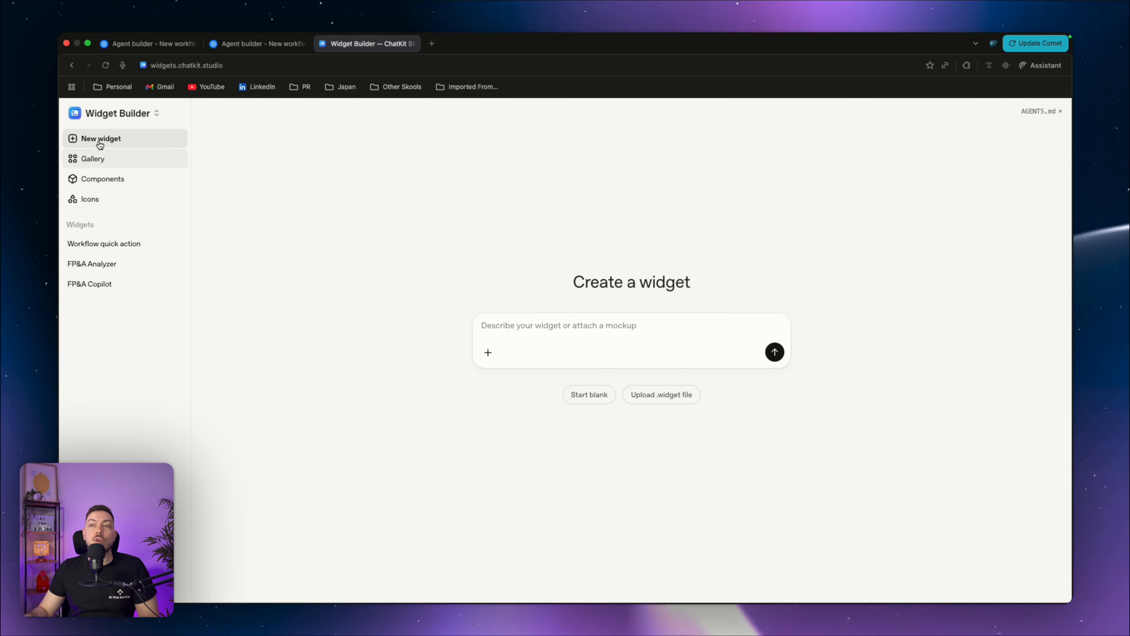
pyautogui.click(571, 336)
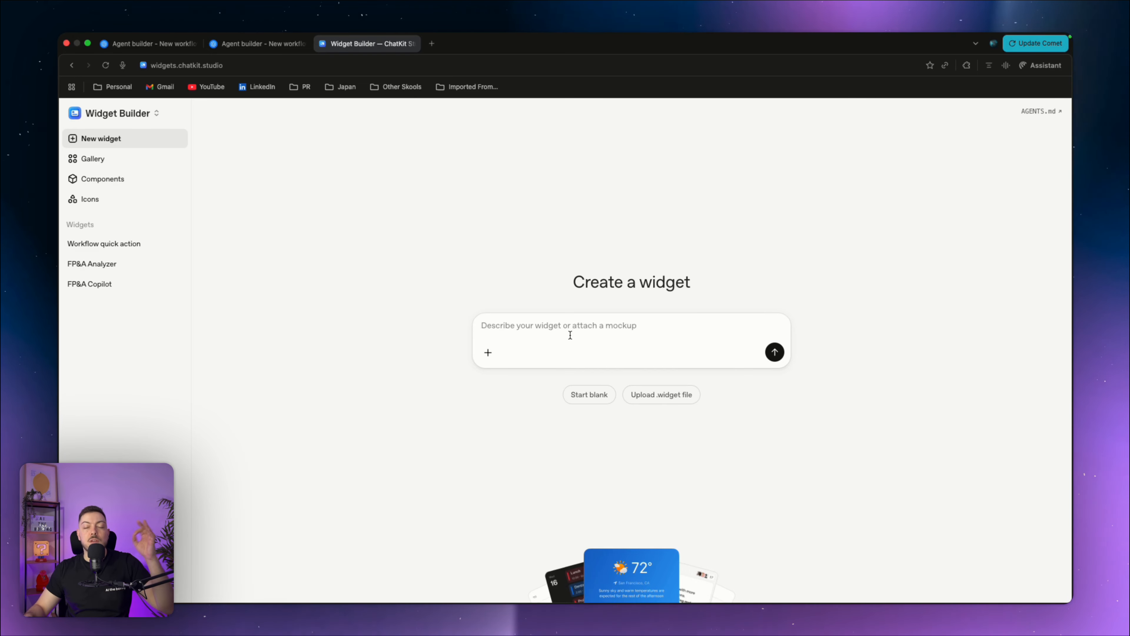
# Go through the gallery's example widgets once more and return to the Add widget dialog of My agent's workflow.
pyautogui.click(112, 167)
pyautogui.scroll(-5, 505, 363)
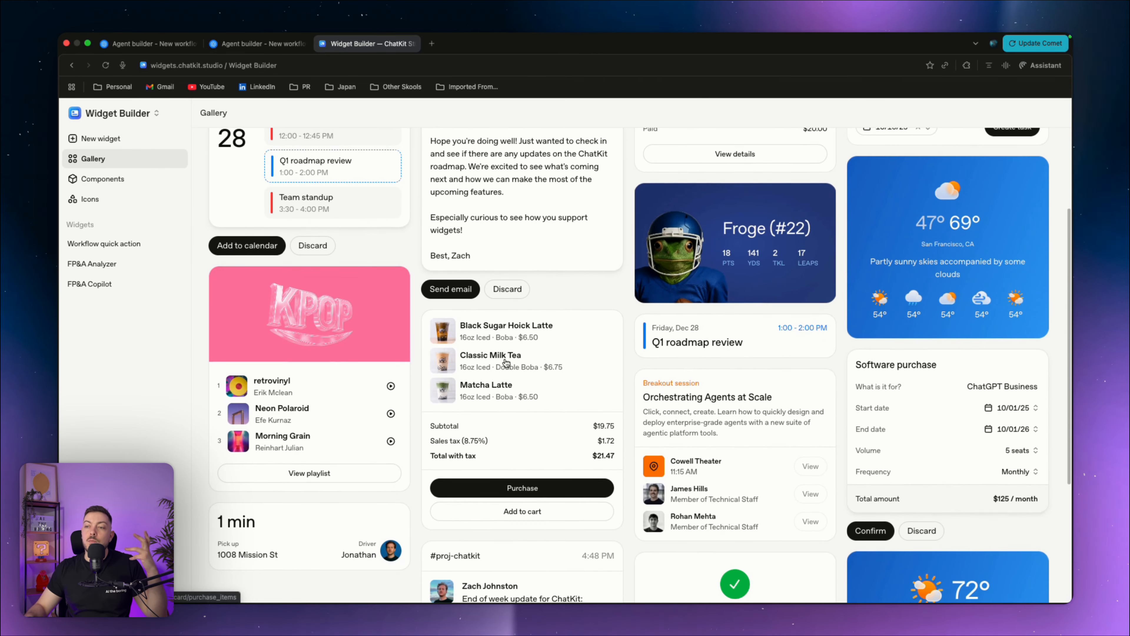
pyautogui.scroll(-2, 506, 363)
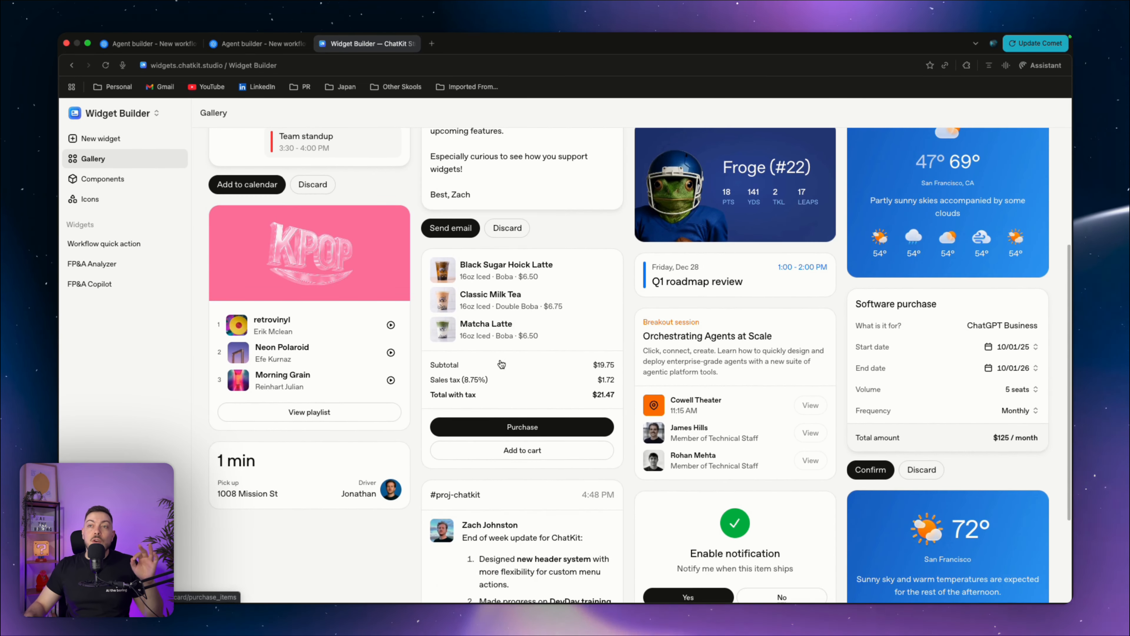
pyautogui.scroll(5, 496, 365)
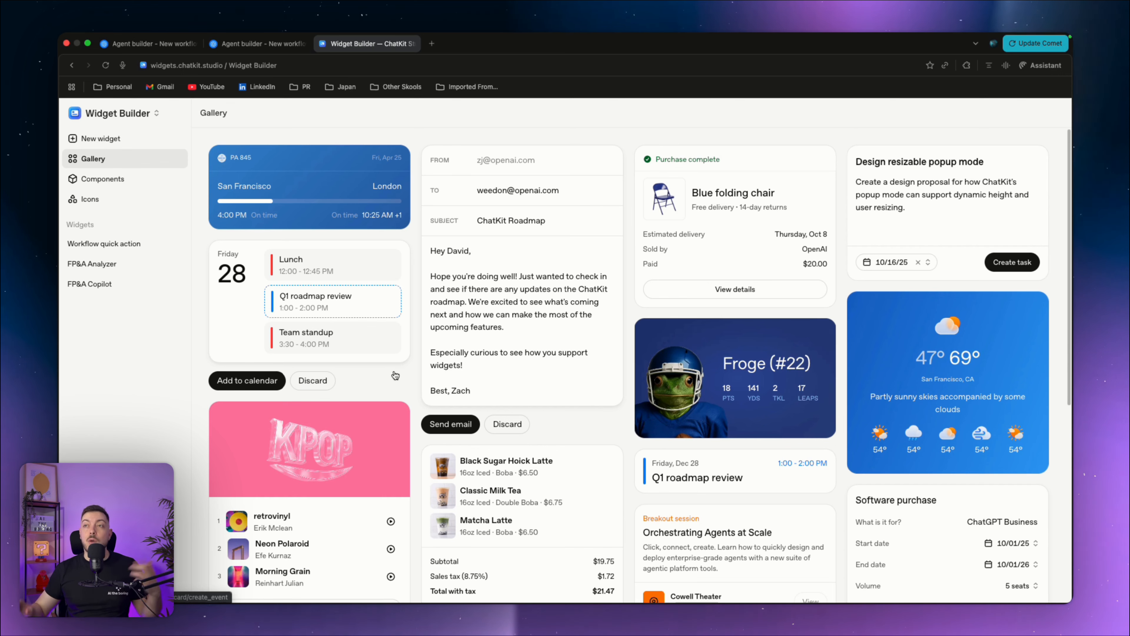
pyautogui.click(236, 45)
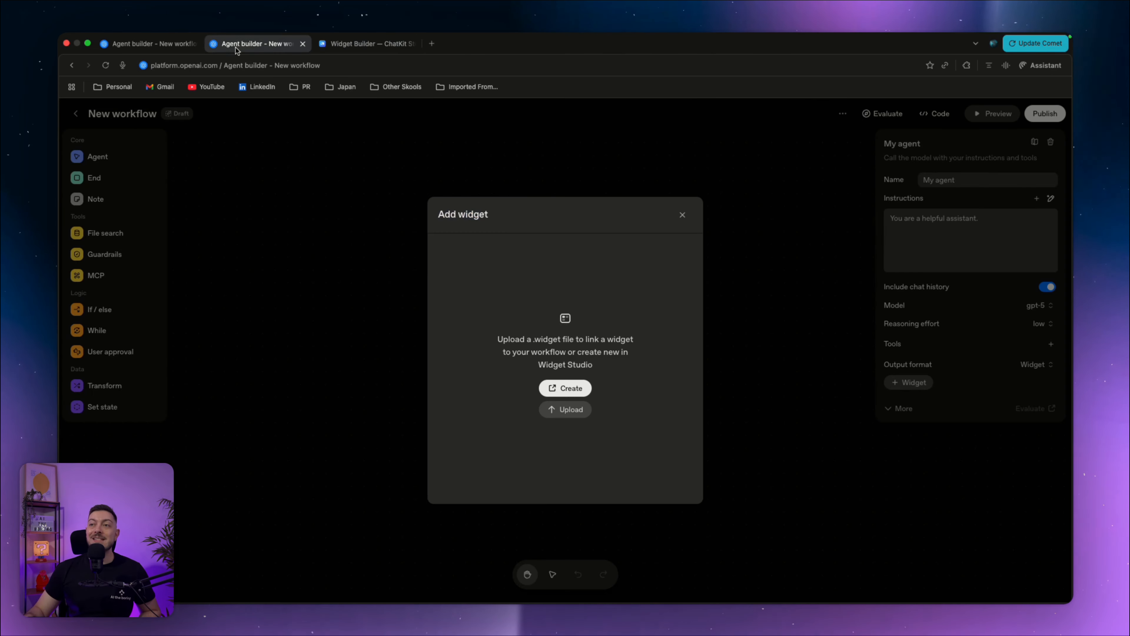
# Return to the Document comparison workflow and look over its nodes from the Approval agent back to the If / else branch.
pyautogui.click(151, 43)
pyautogui.click(683, 198)
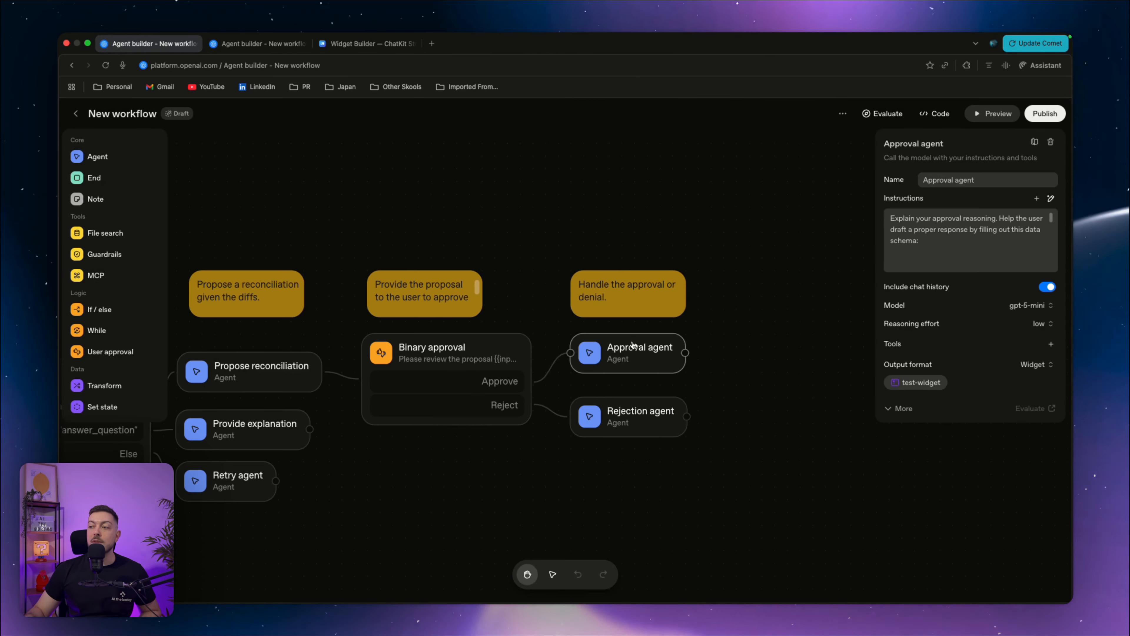
pyautogui.moveTo(424, 466); pyautogui.dragTo(671, 459)
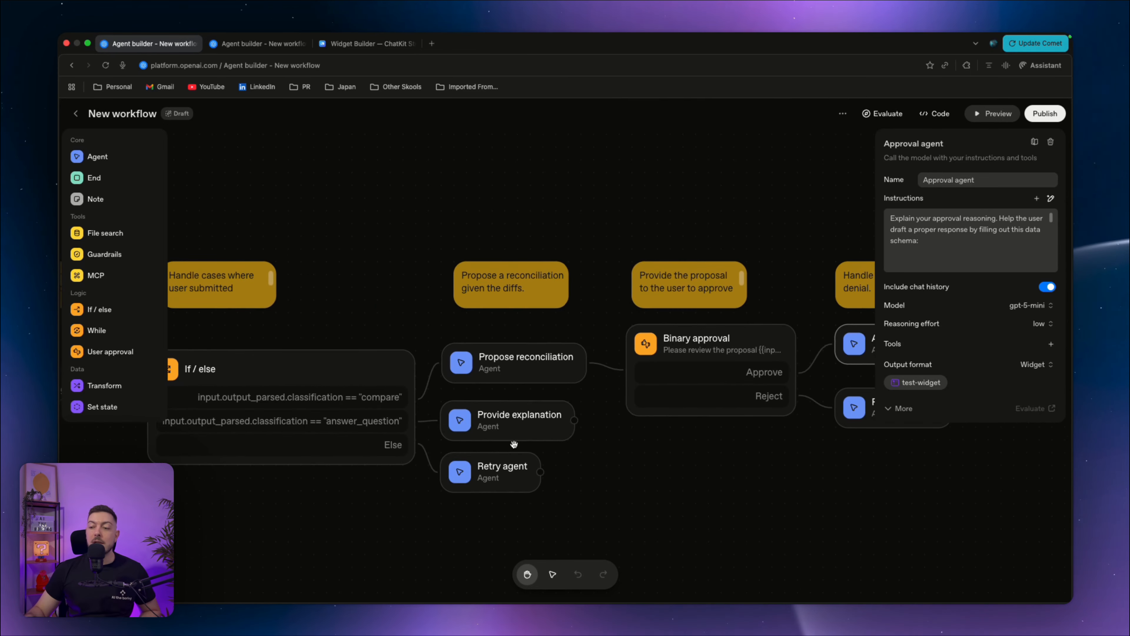
pyautogui.scroll(-5, 507, 463)
pyautogui.scroll(5, 492, 481)
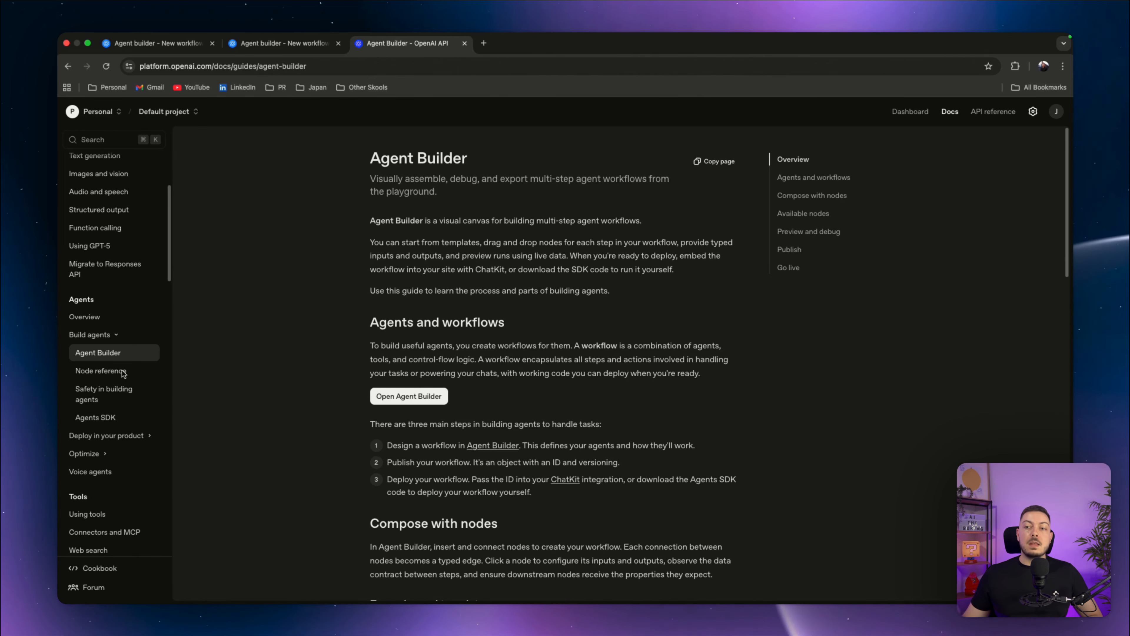
# Look through the Agent Builder docs' deployment topics and return to the draft workflow, dismissing its Add MCP server dialog.
pyautogui.scroll(-1, 155, 396)
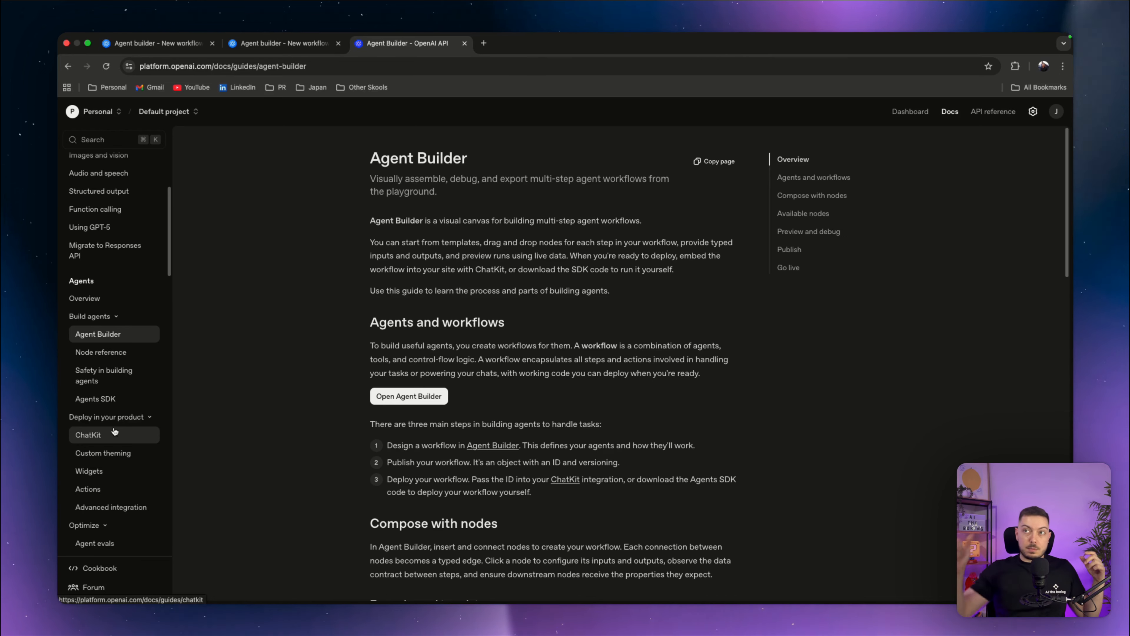
pyautogui.click(229, 48)
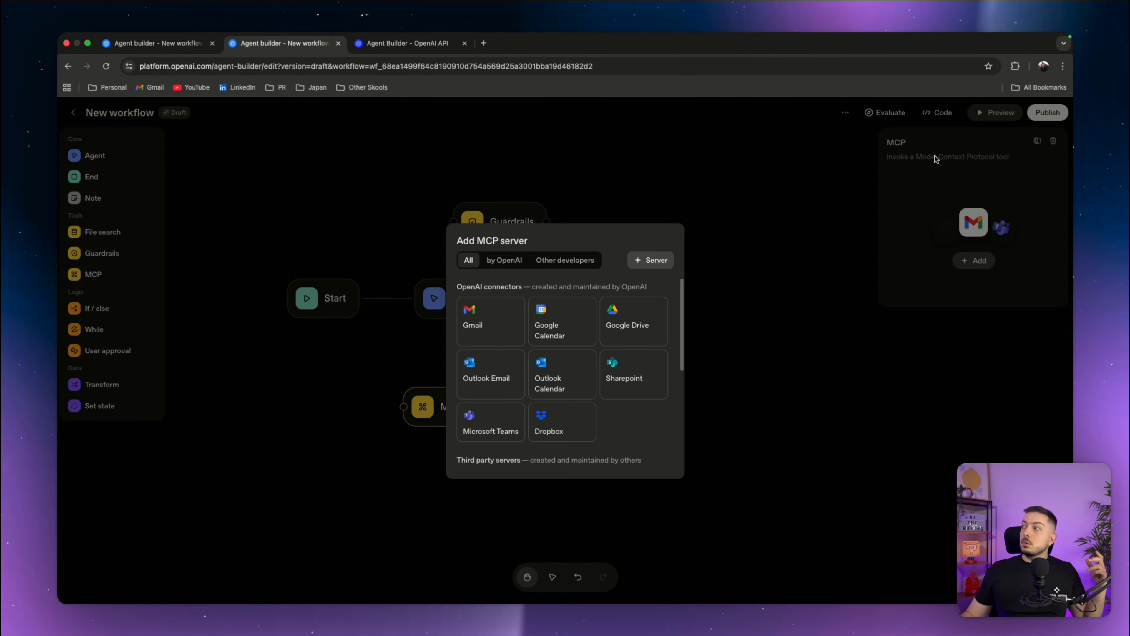
pyautogui.click(1051, 118)
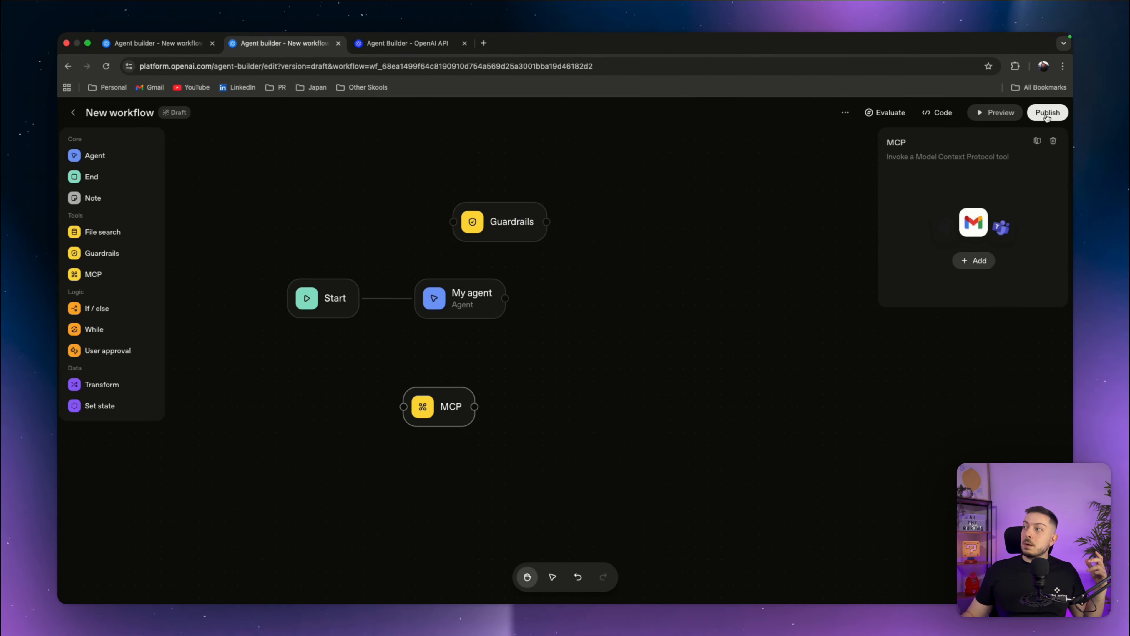
# Go back to the OpenAI docs and view the Agent evals and Trace grading guides on optimizing agents.
pyautogui.click(394, 48)
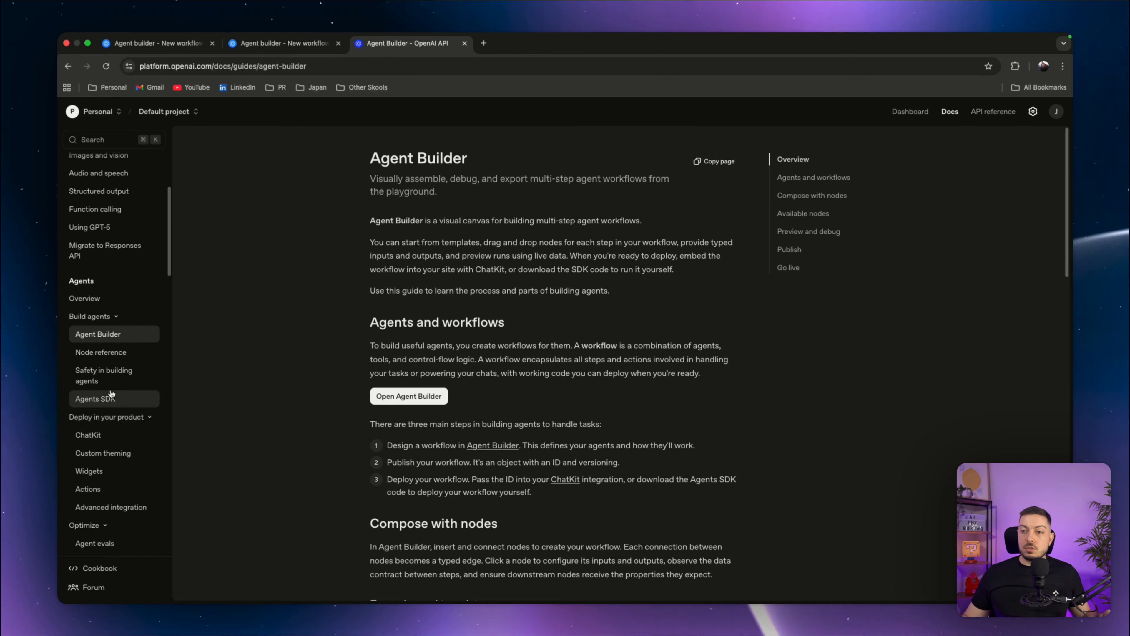
pyautogui.scroll(-1, 105, 482)
pyautogui.scroll(-5, 103, 481)
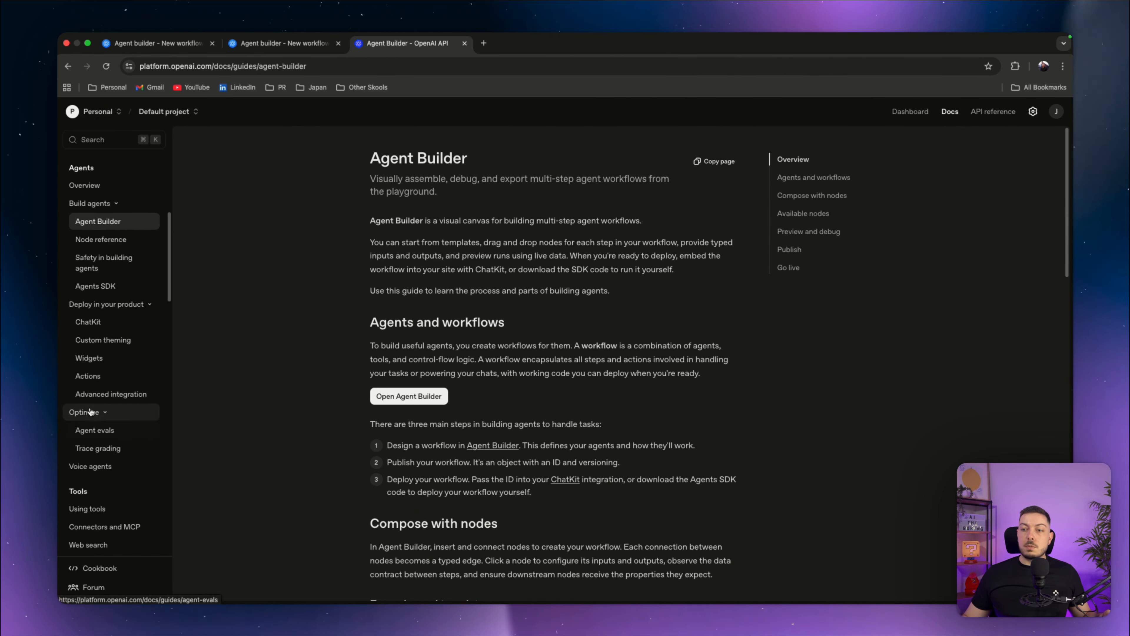
pyautogui.click(98, 432)
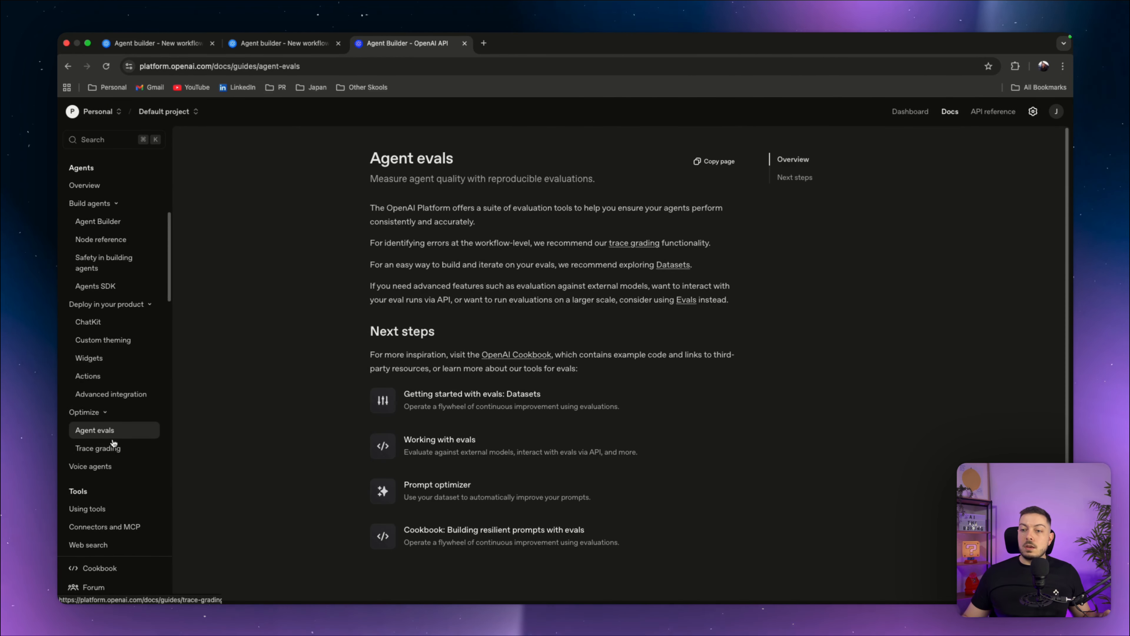
pyautogui.click(100, 450)
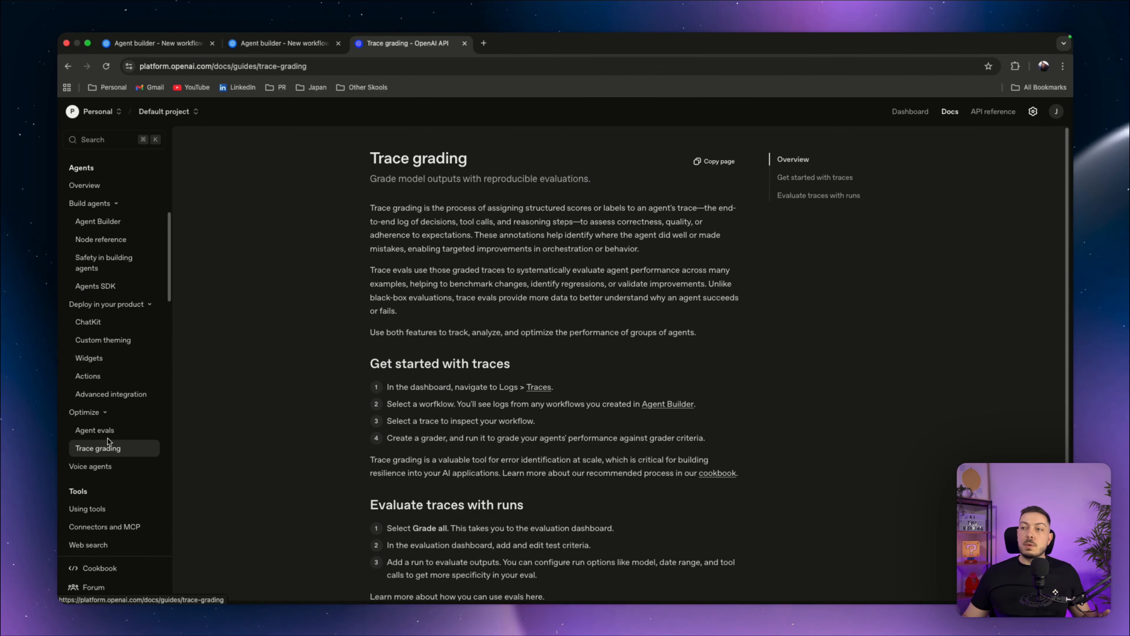